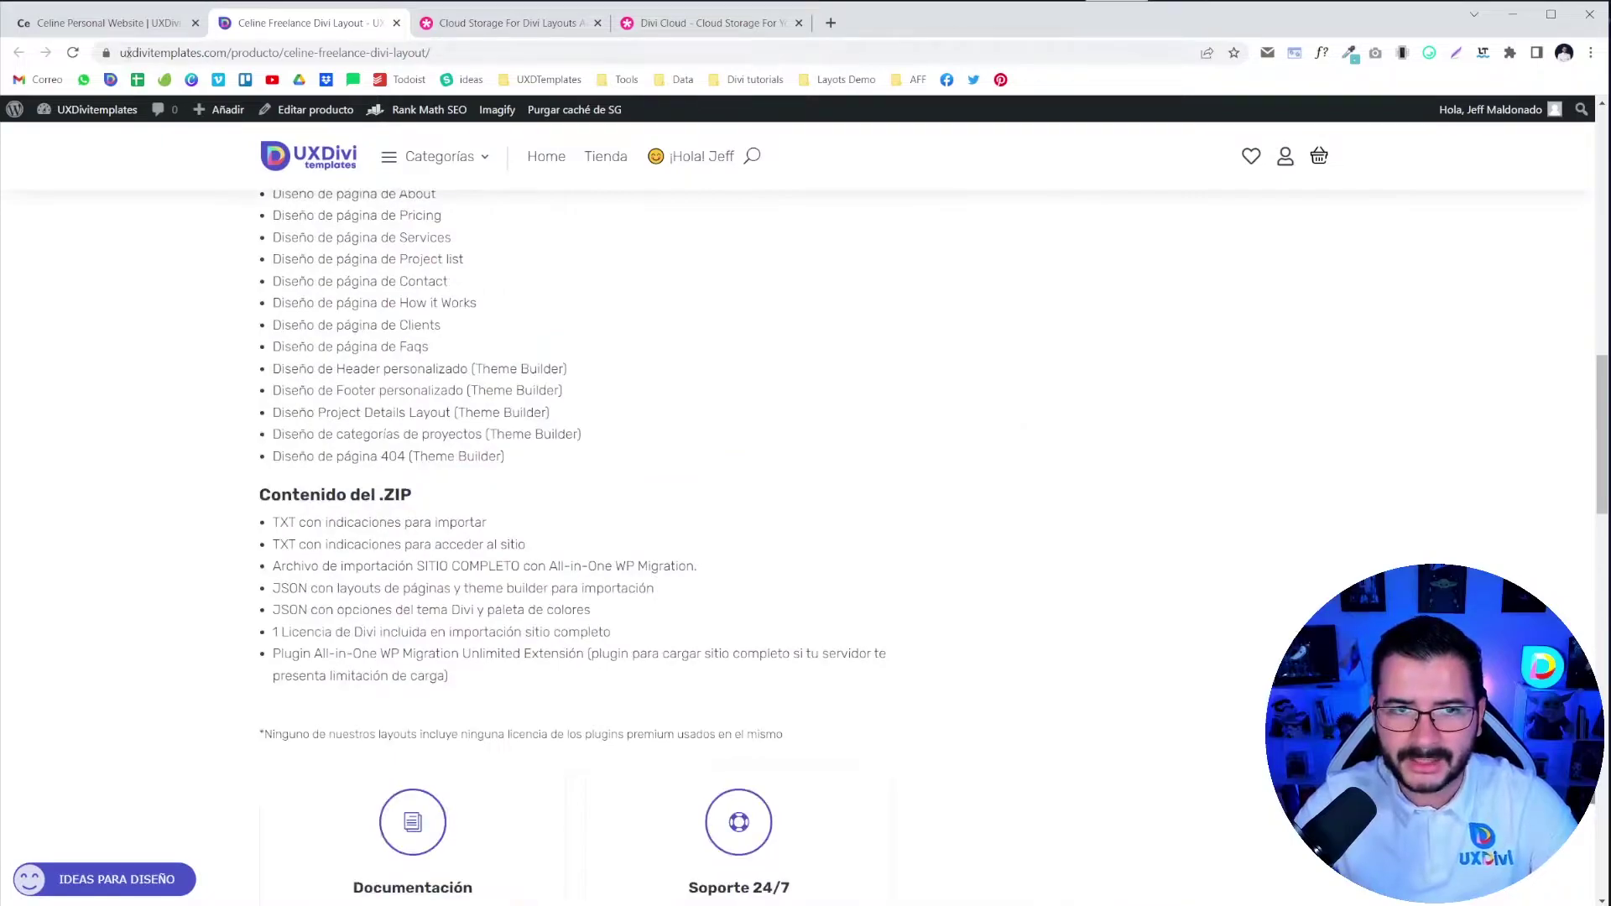
# Enable the Divi visual builder on the Celine Personal Website homepage and close the Celine Freelance Divi Layout product page.
pyautogui.click(104, 22)
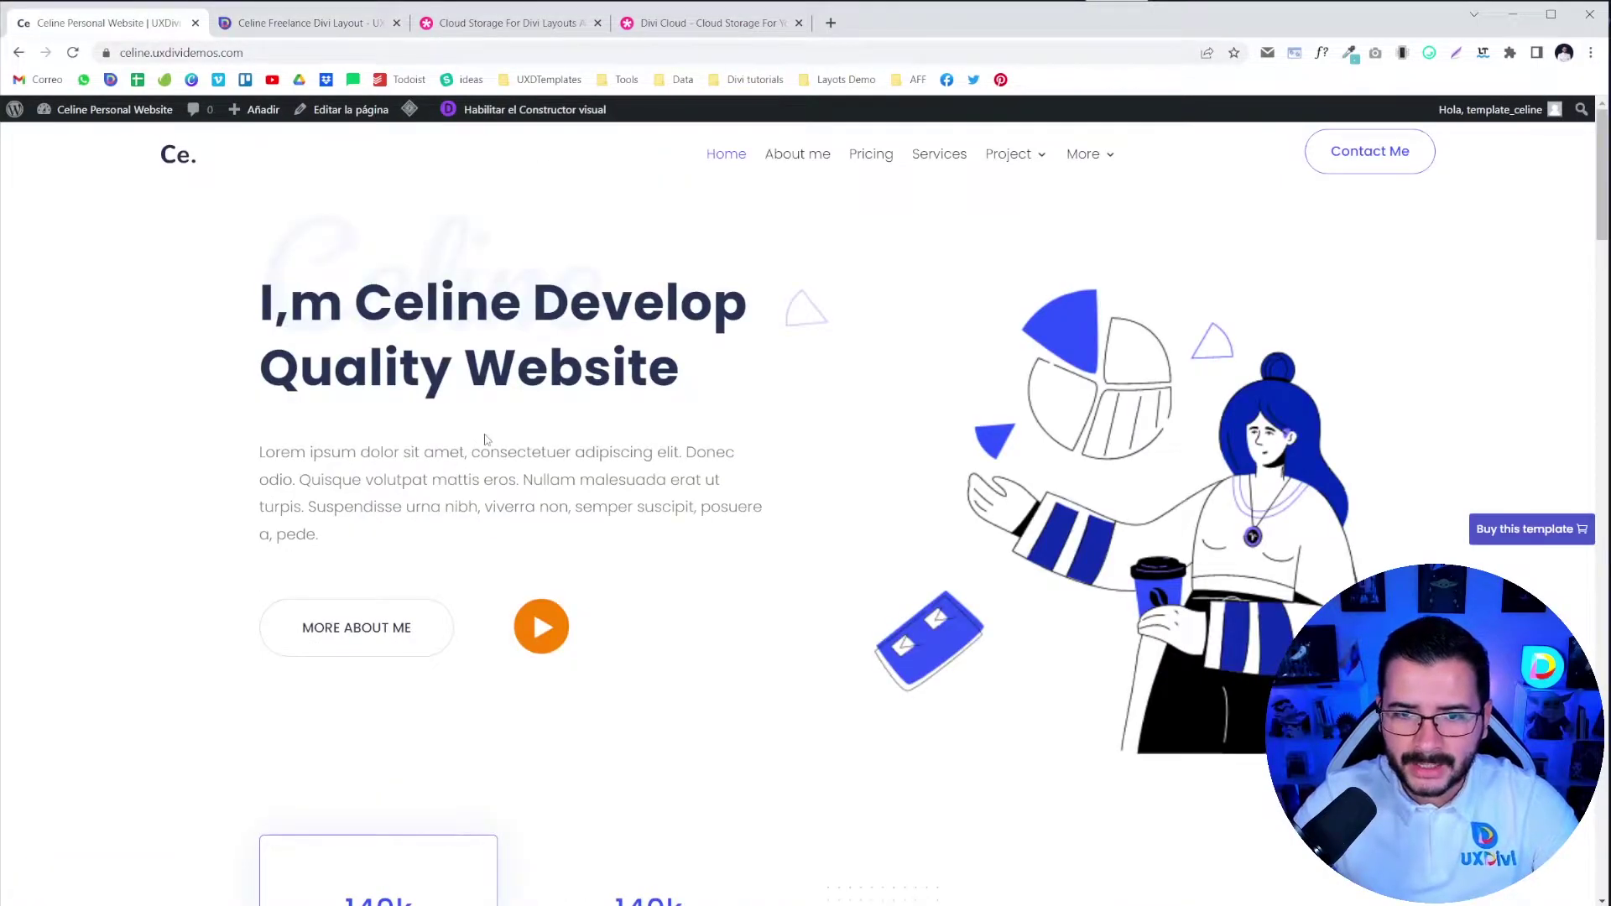
pyautogui.click(578, 112)
pyautogui.scroll(-5, 766, 435)
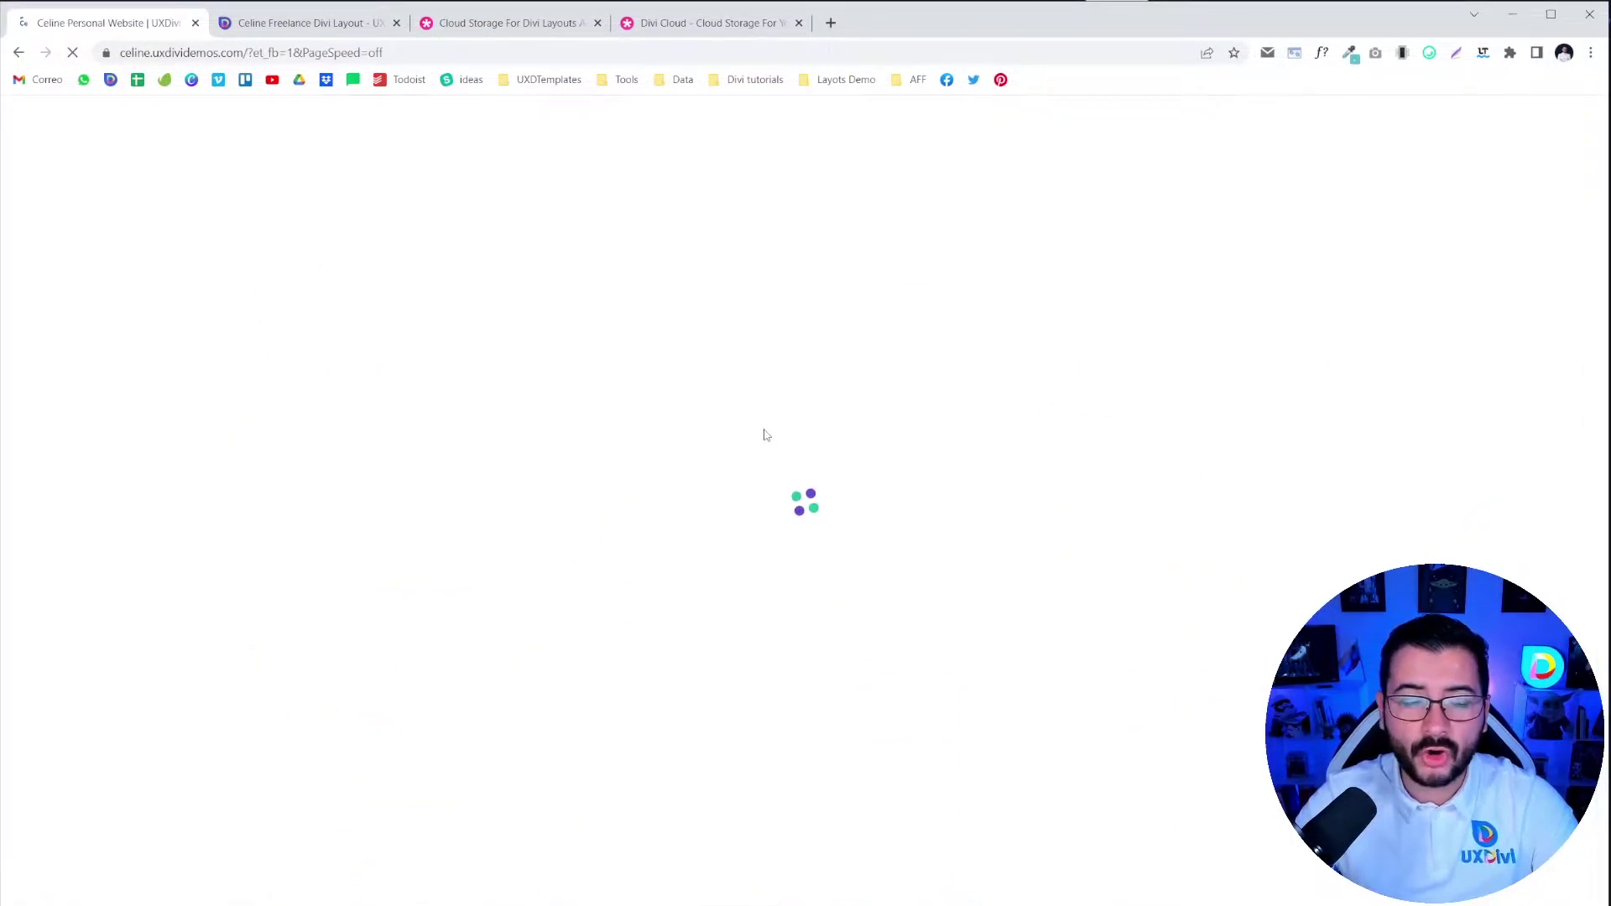
pyautogui.click(360, 23)
pyautogui.click(397, 23)
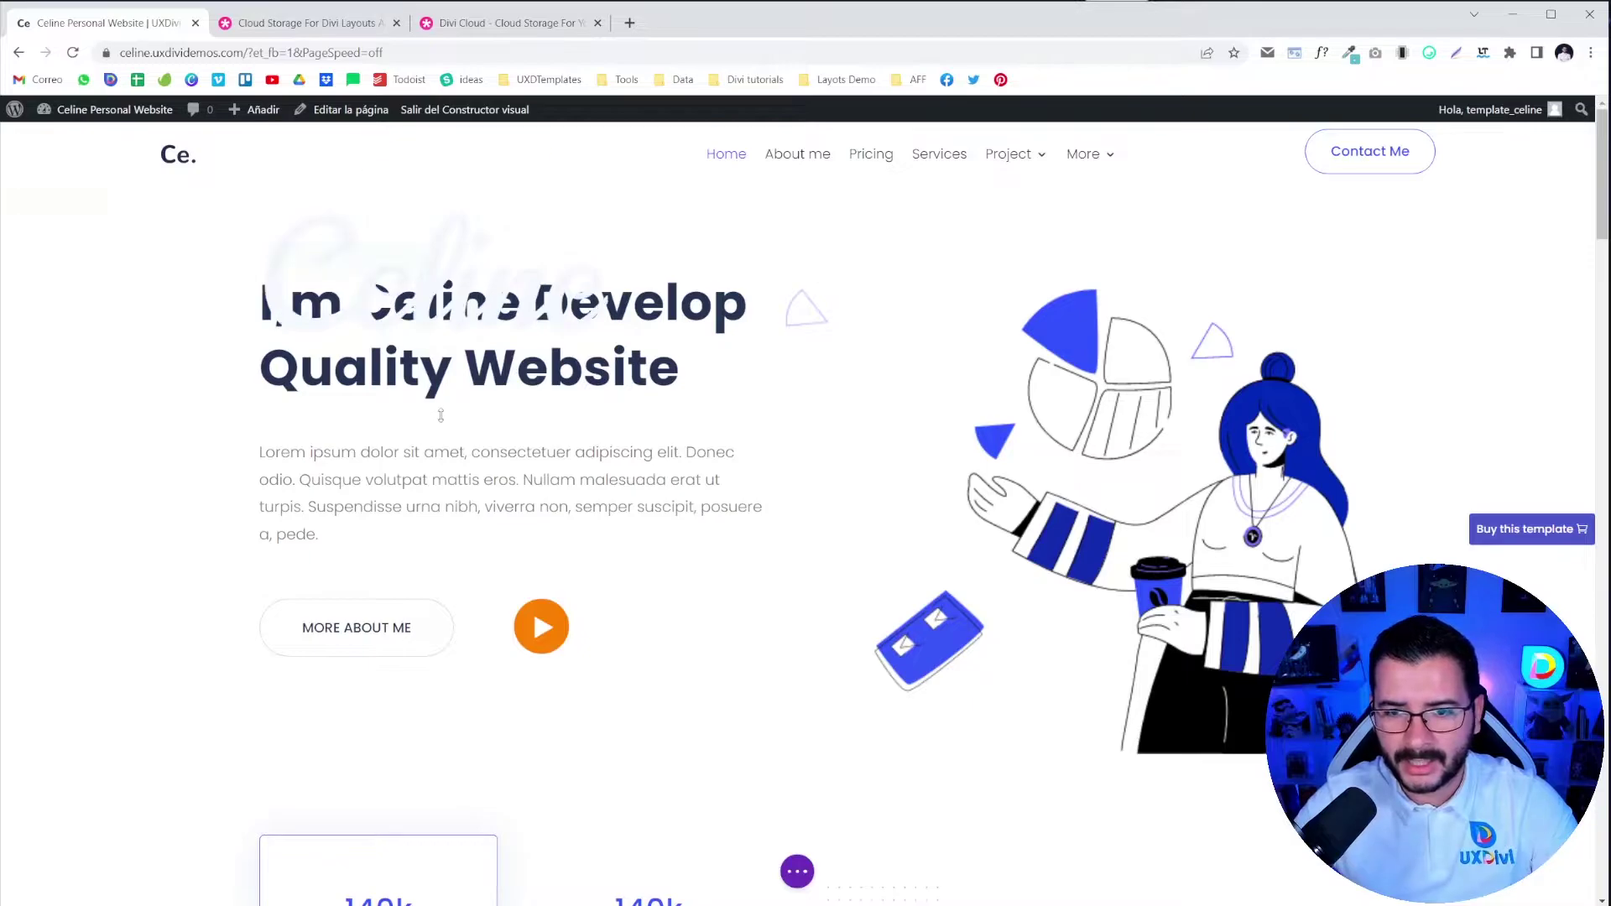
# Look through the homepage sections down to the footer, including the next slide of the "What people saying?" testimonials.
pyautogui.scroll(-15, 614, 409)
pyautogui.scroll(5, 615, 409)
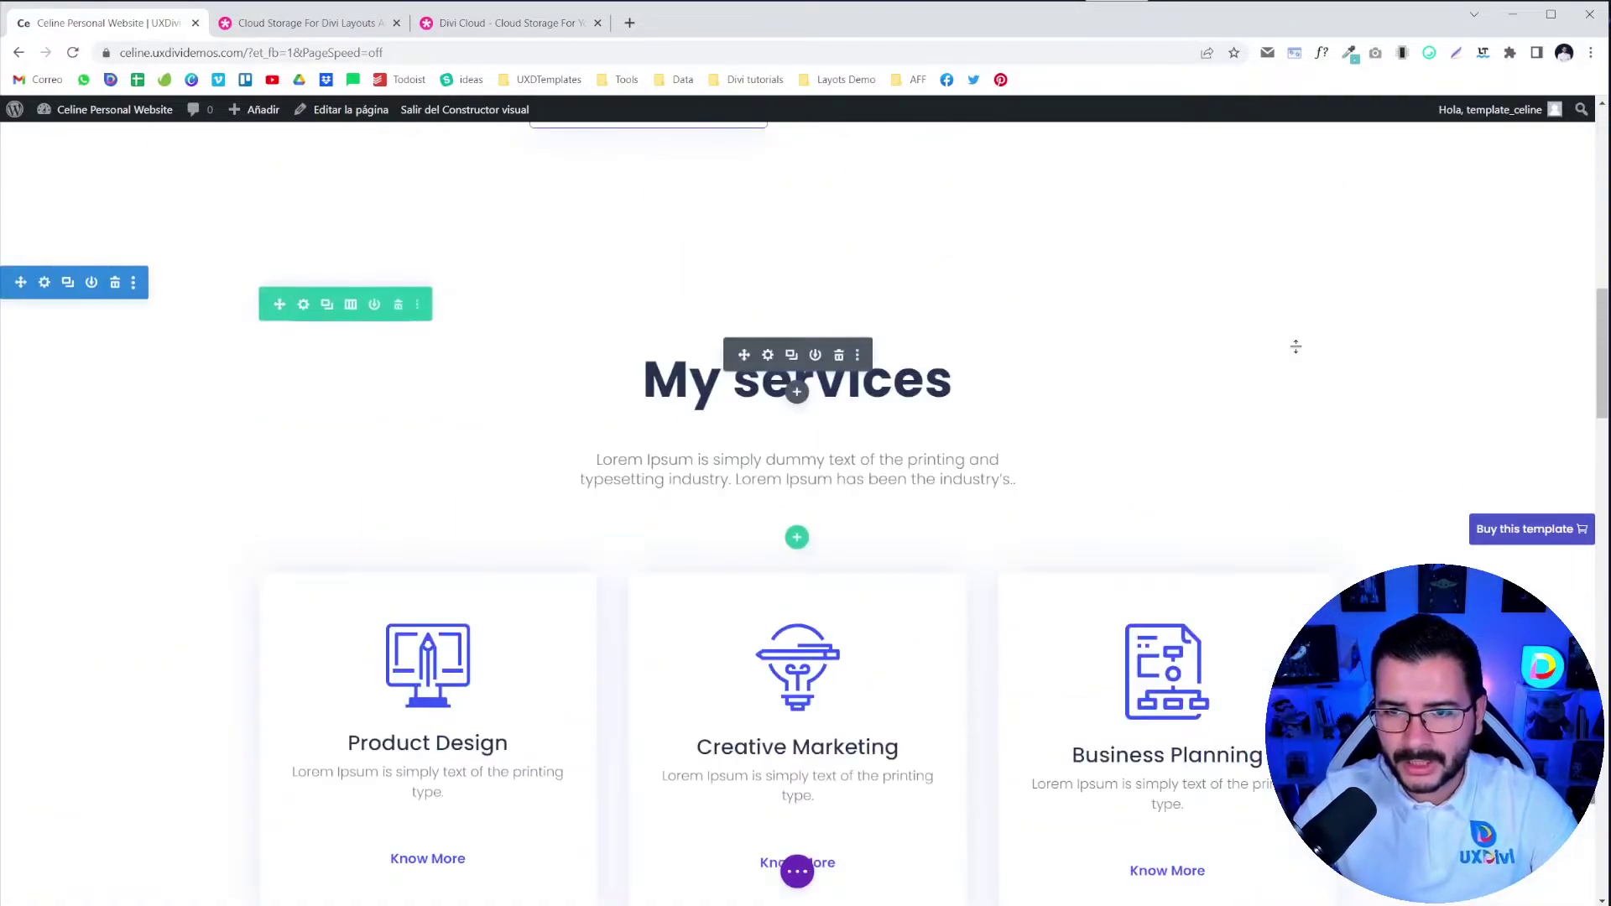
pyautogui.scroll(-15, 617, 409)
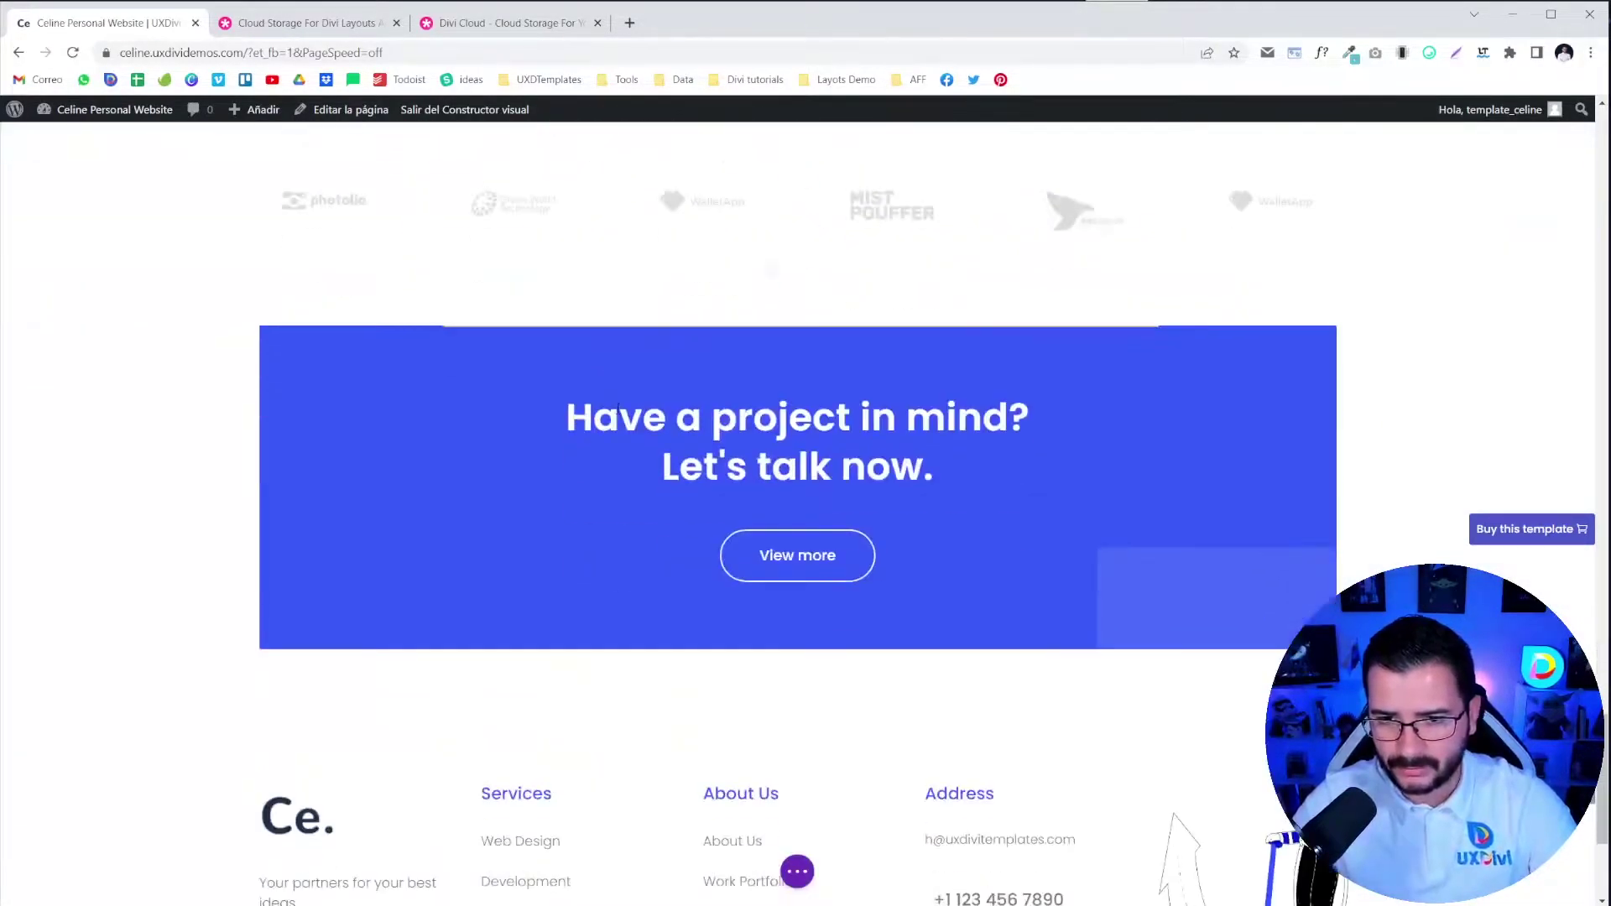
pyautogui.scroll(-2, 991, 399)
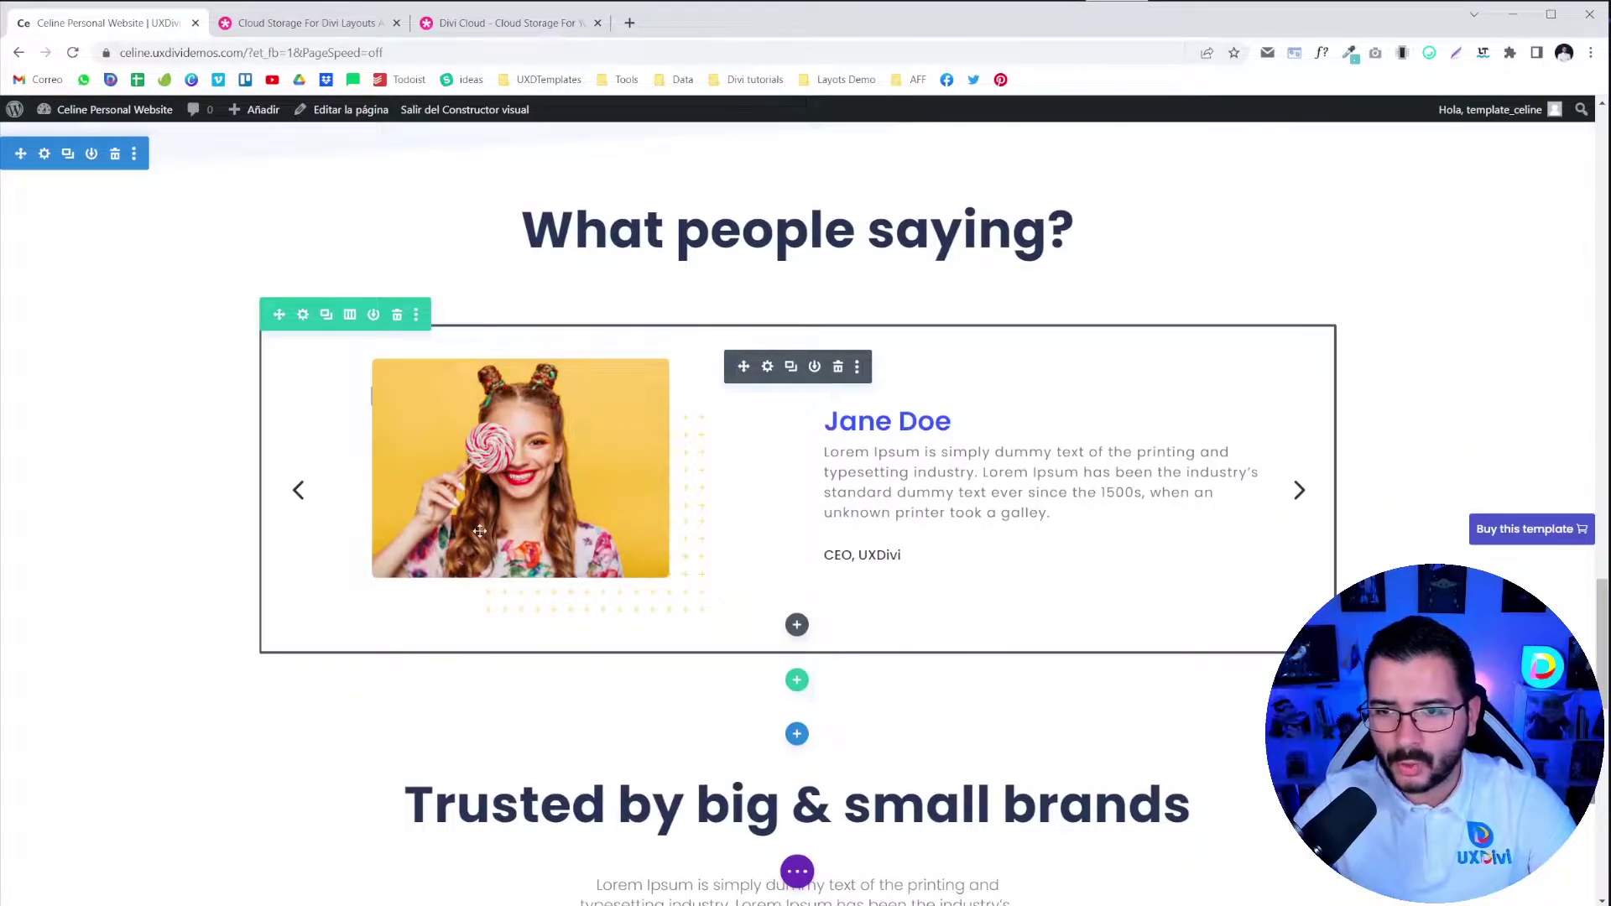
pyautogui.click(1300, 494)
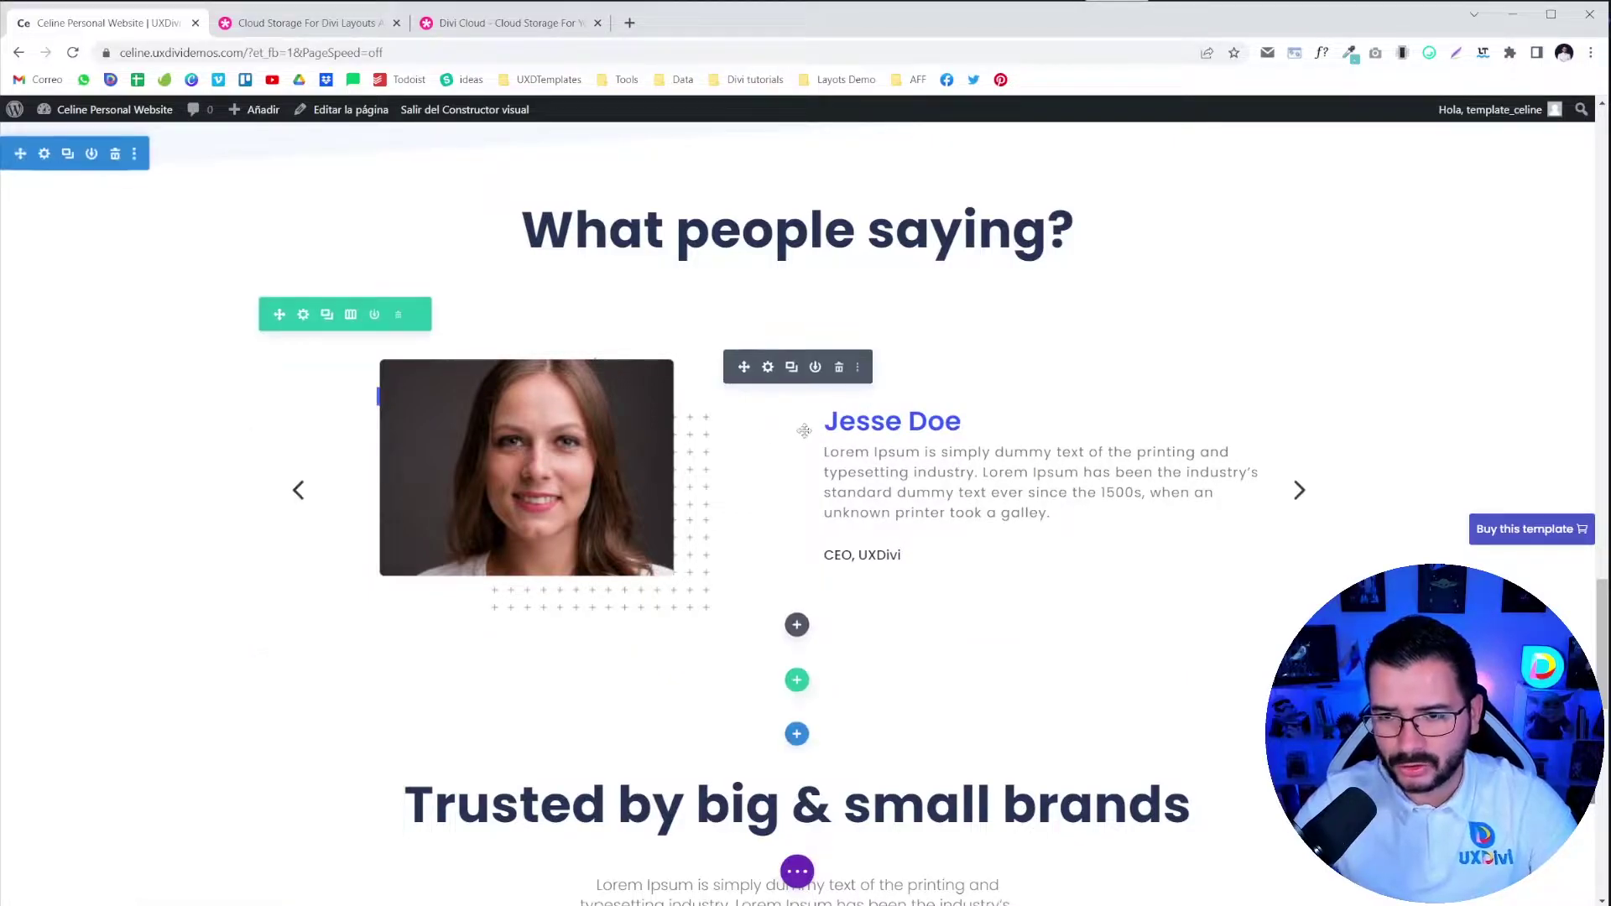
pyautogui.scroll(-10, 651, 422)
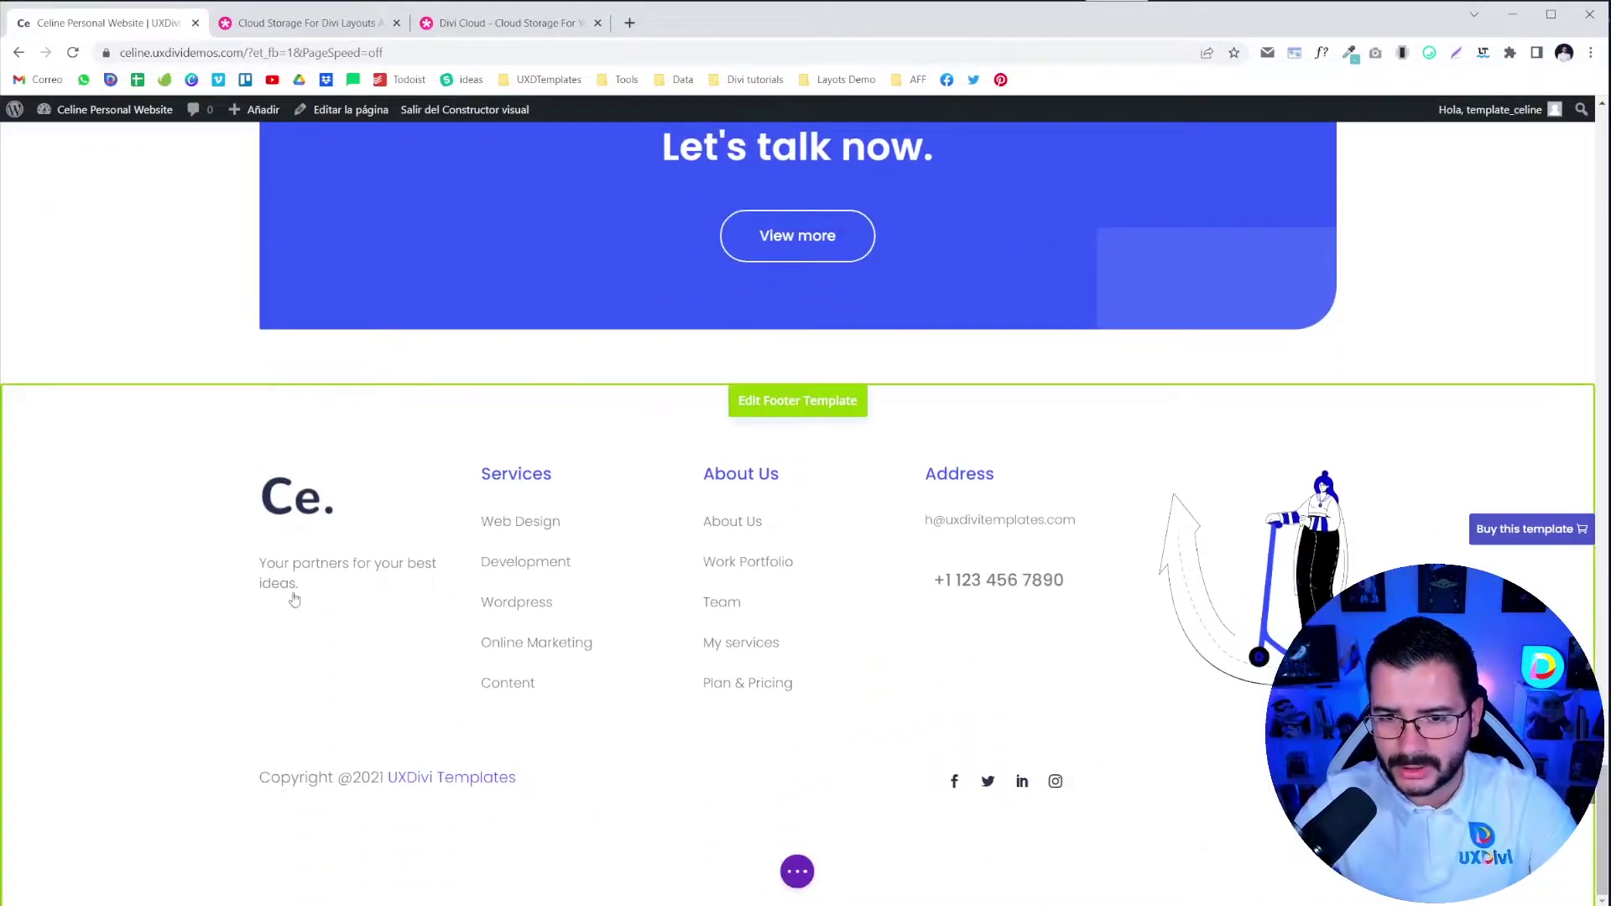
pyautogui.scroll(8, 810, 544)
pyautogui.scroll(5, 810, 544)
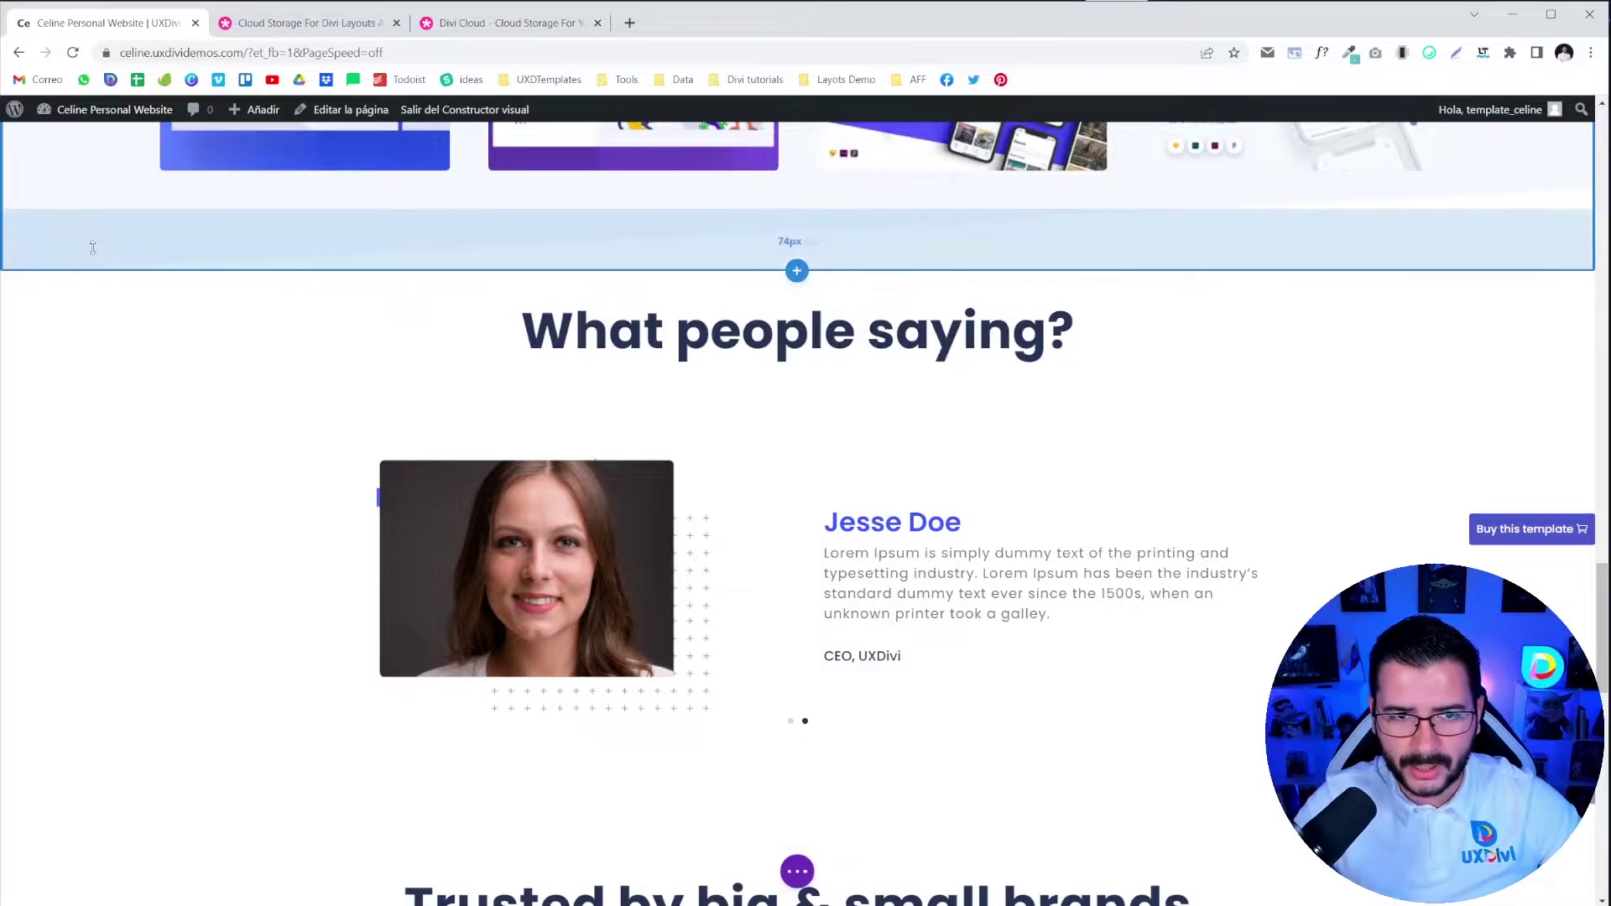
# Start adding the "What people saying?" section to the library with the name "Sección de testimonios 1".
pyautogui.click(91, 255)
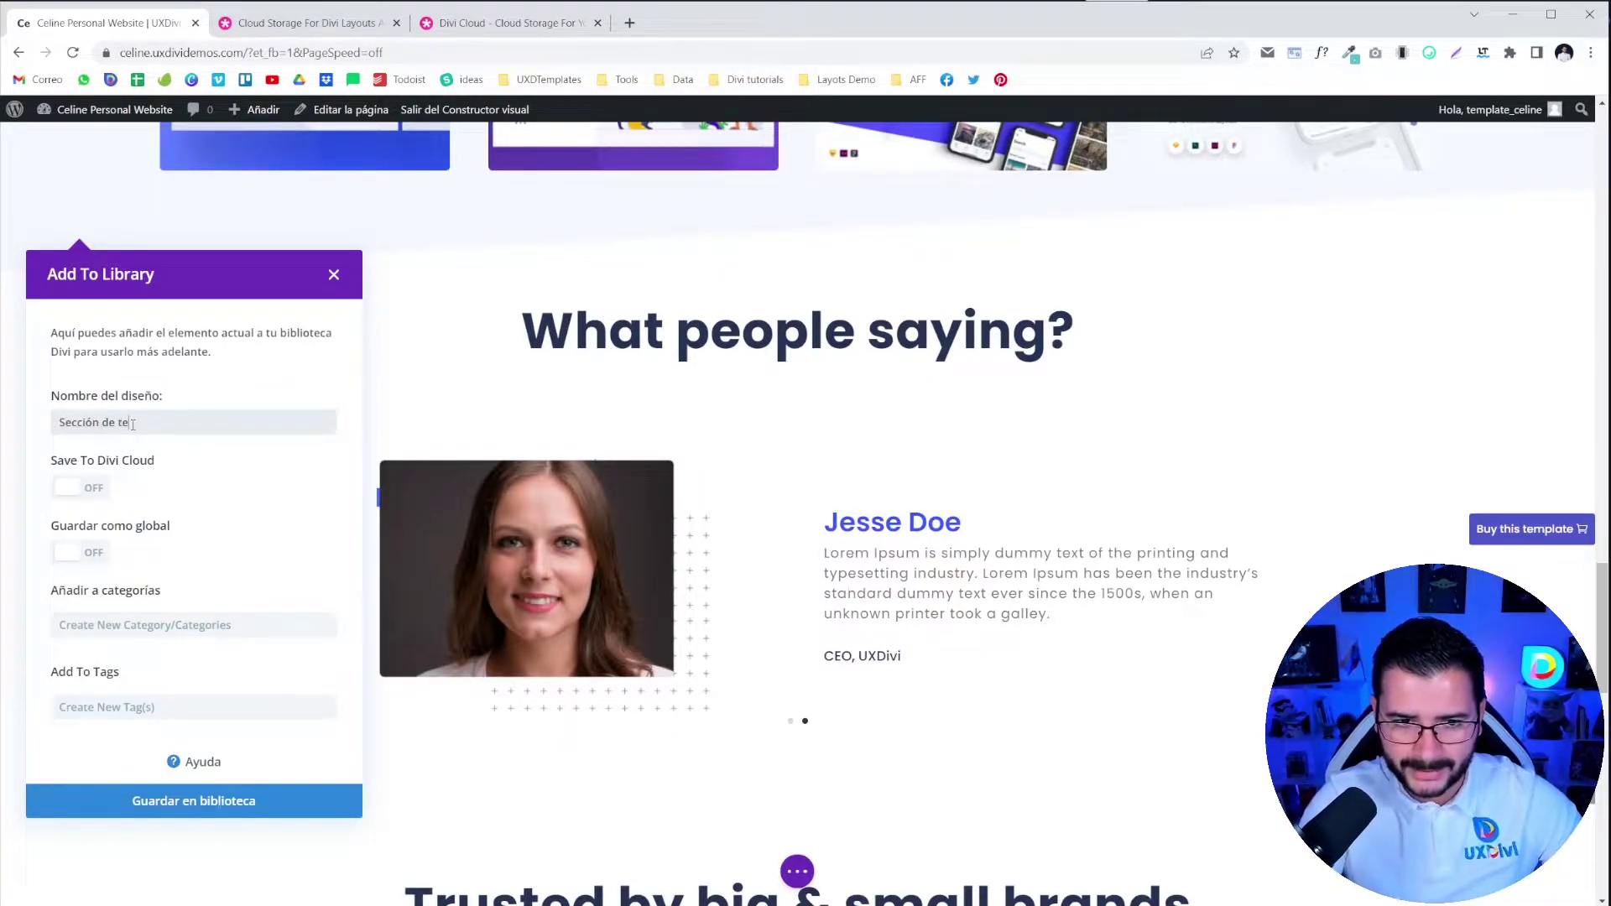
pyautogui.write('onios 1')
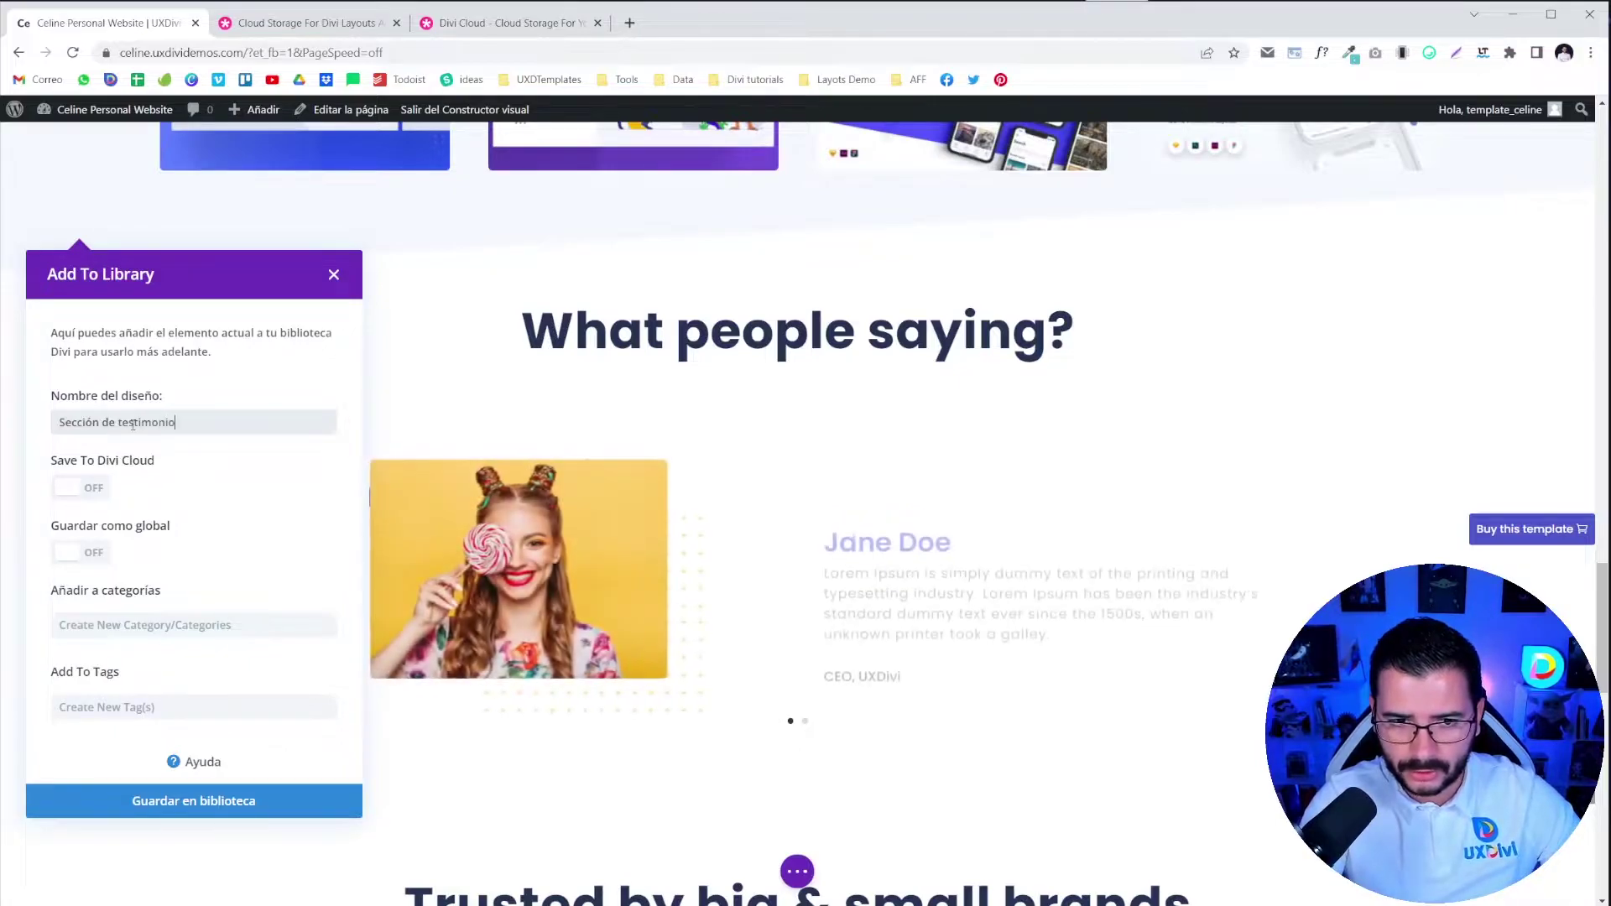
pyautogui.click(88, 628)
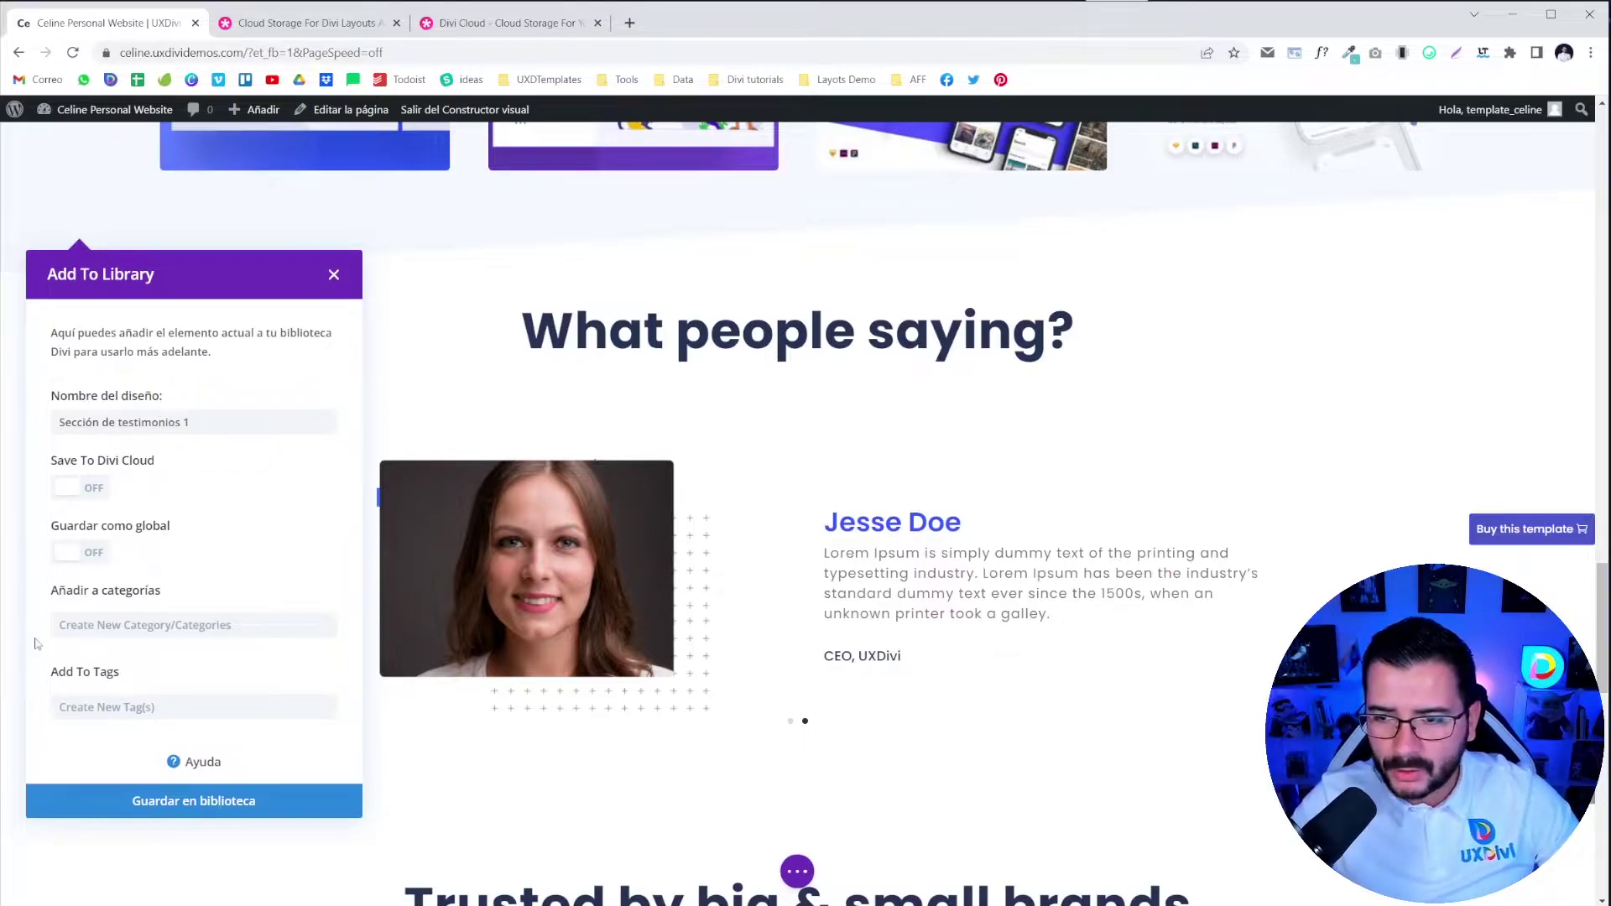
# Turn on saving to Divi Cloud and log in with the prefilled Elegant Themes account credentials.
pyautogui.click(74, 490)
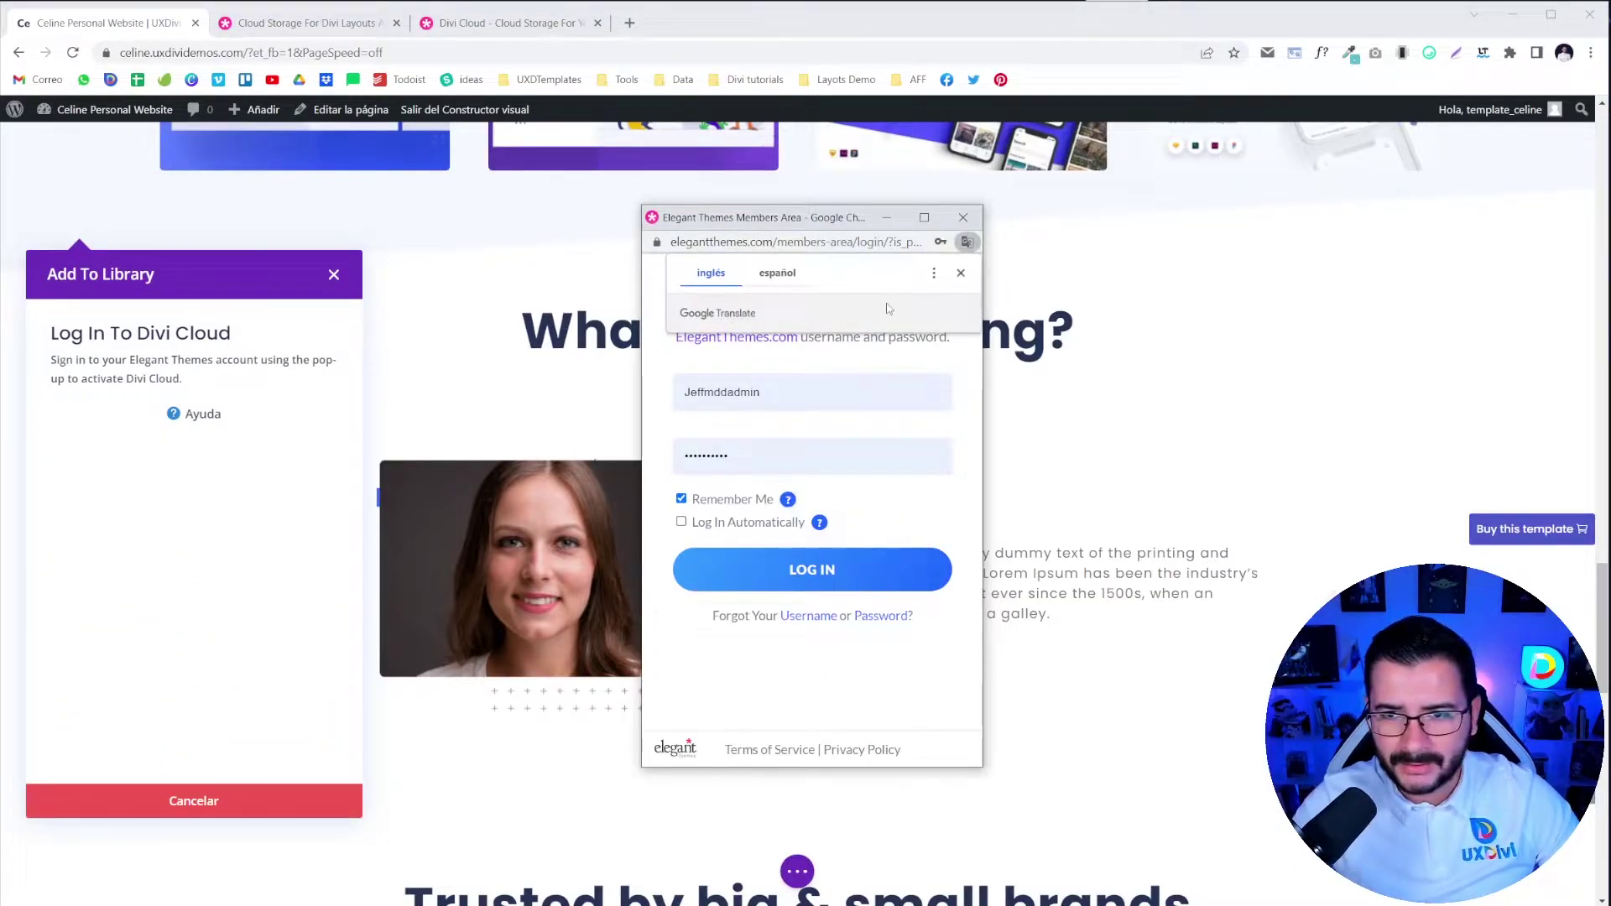
pyautogui.click(961, 273)
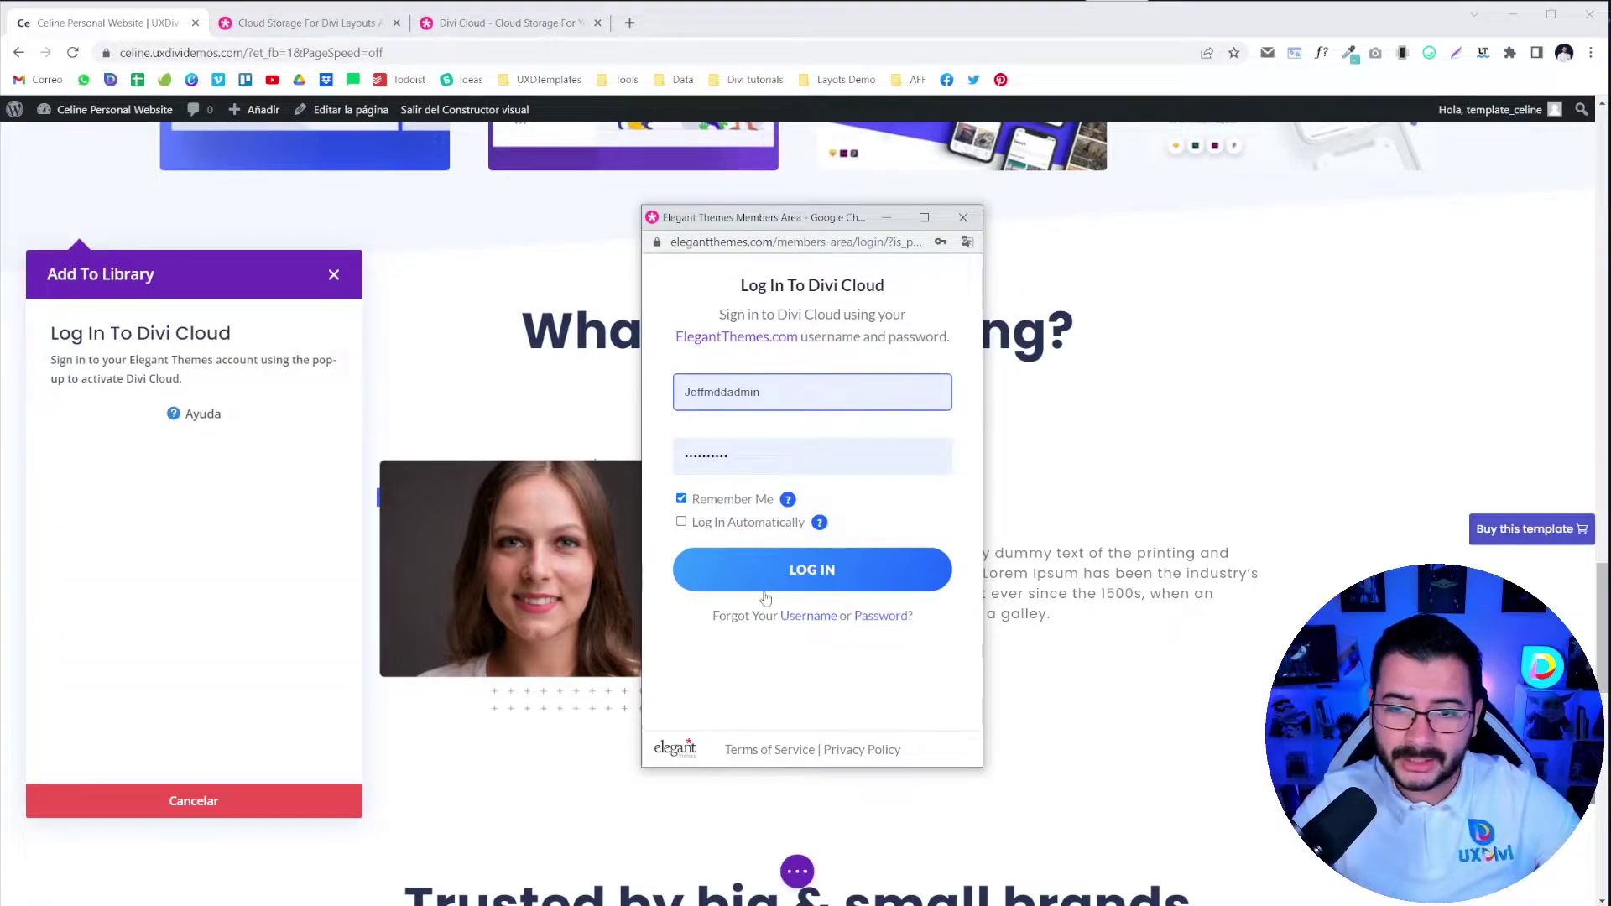
pyautogui.click(823, 576)
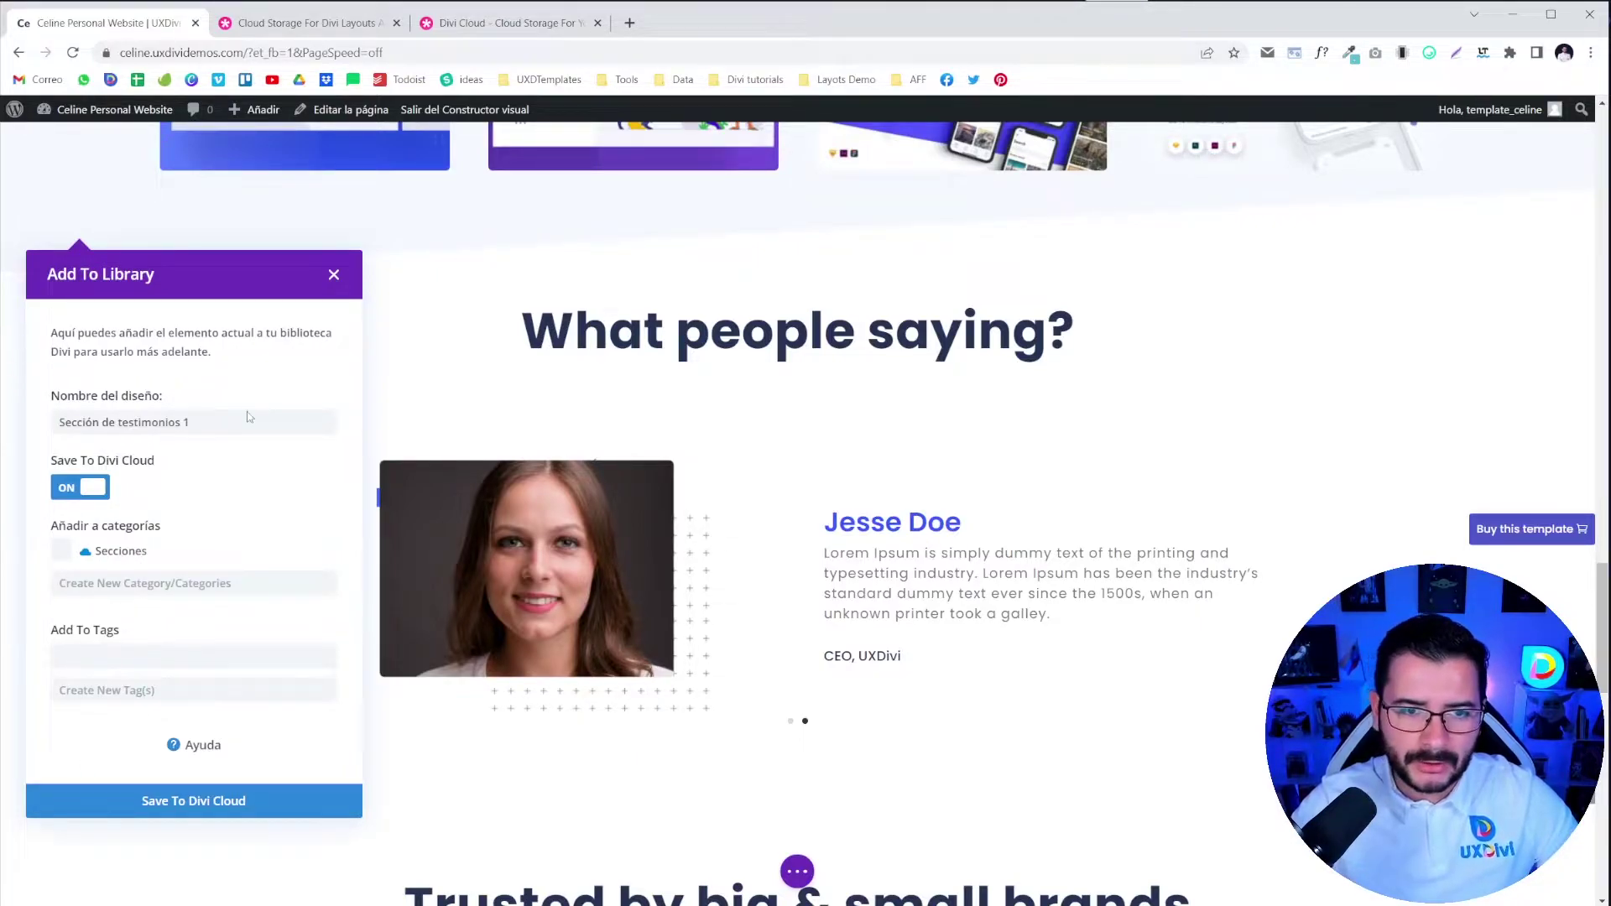
# Give the section the new category "Testimonios" and the tag "Características", and save it to Divi Cloud.
pyautogui.click(135, 584)
pyautogui.write('Testimonios')
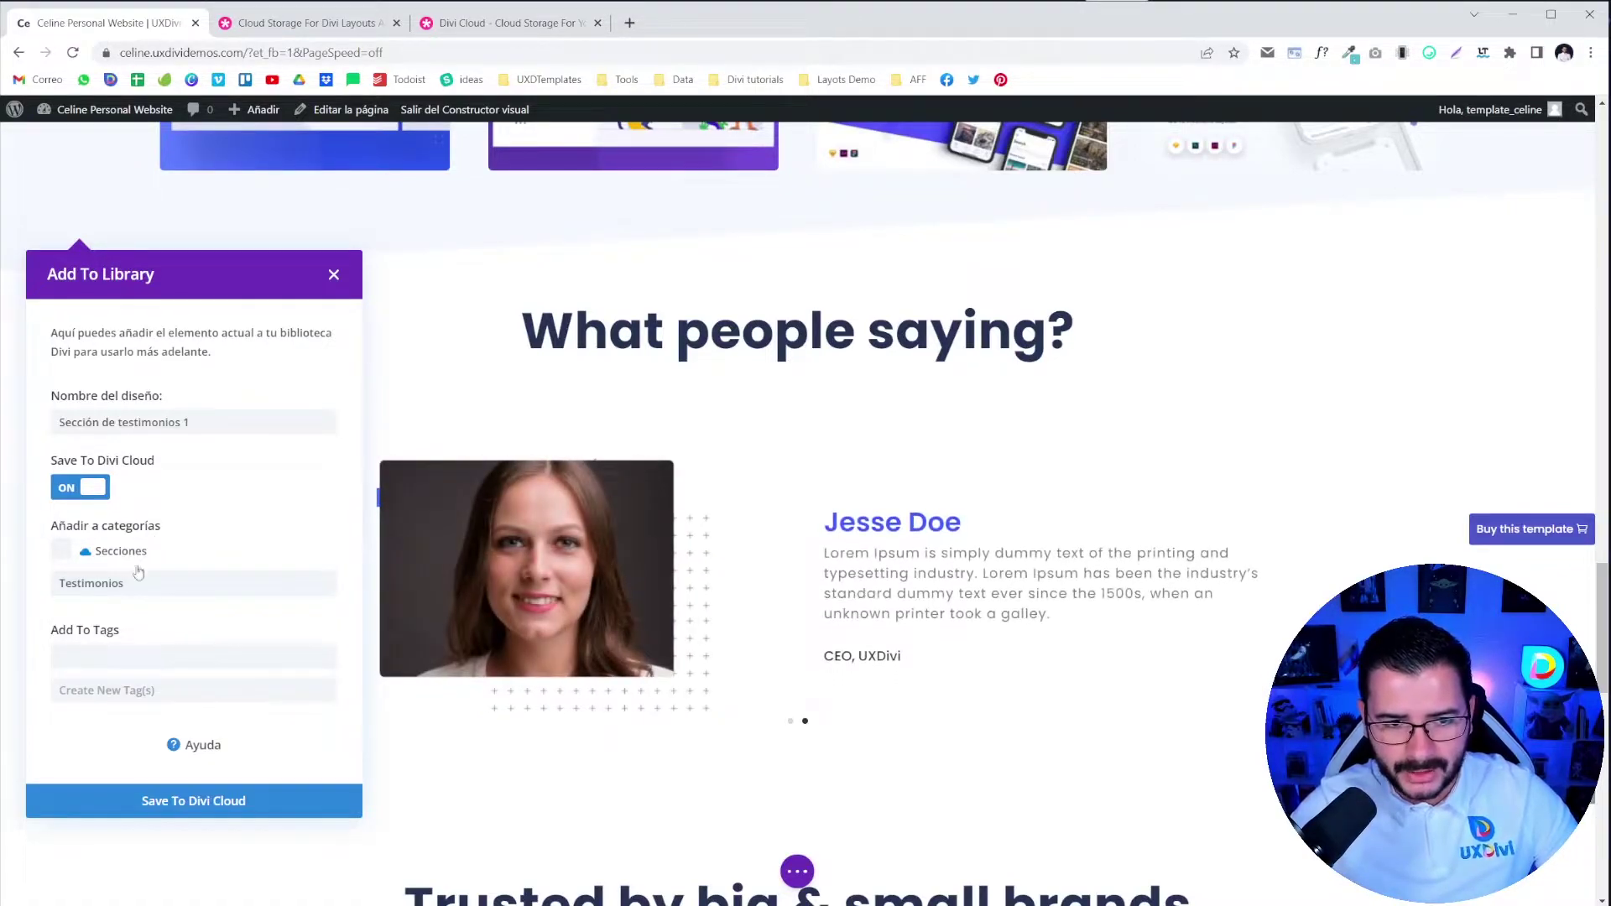
pyautogui.click(121, 550)
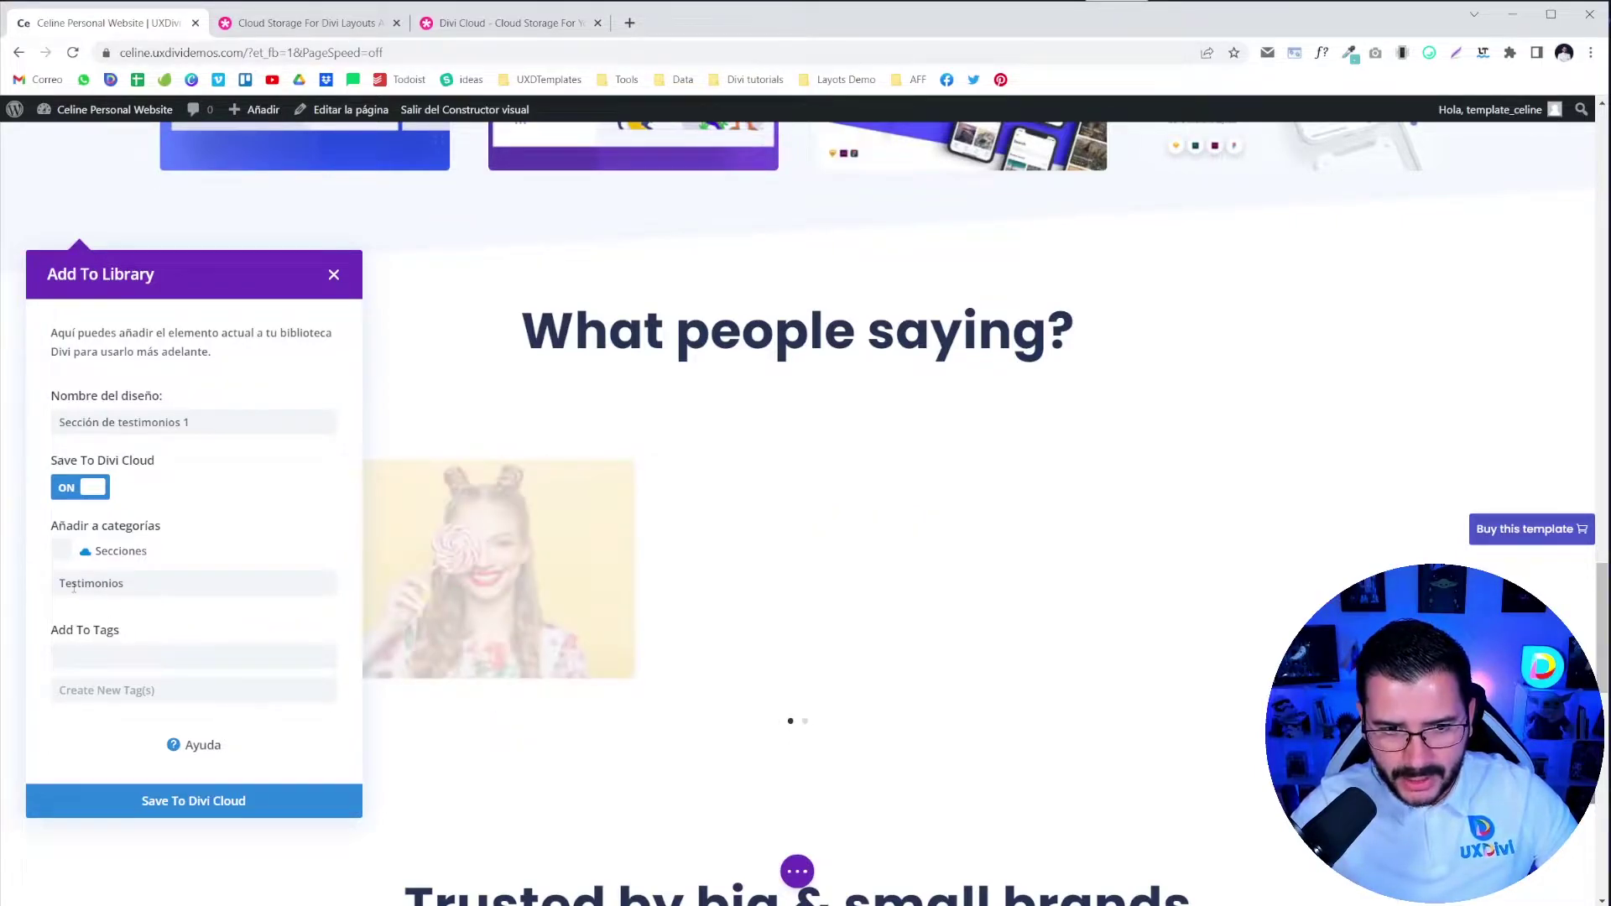
pyautogui.click(123, 658)
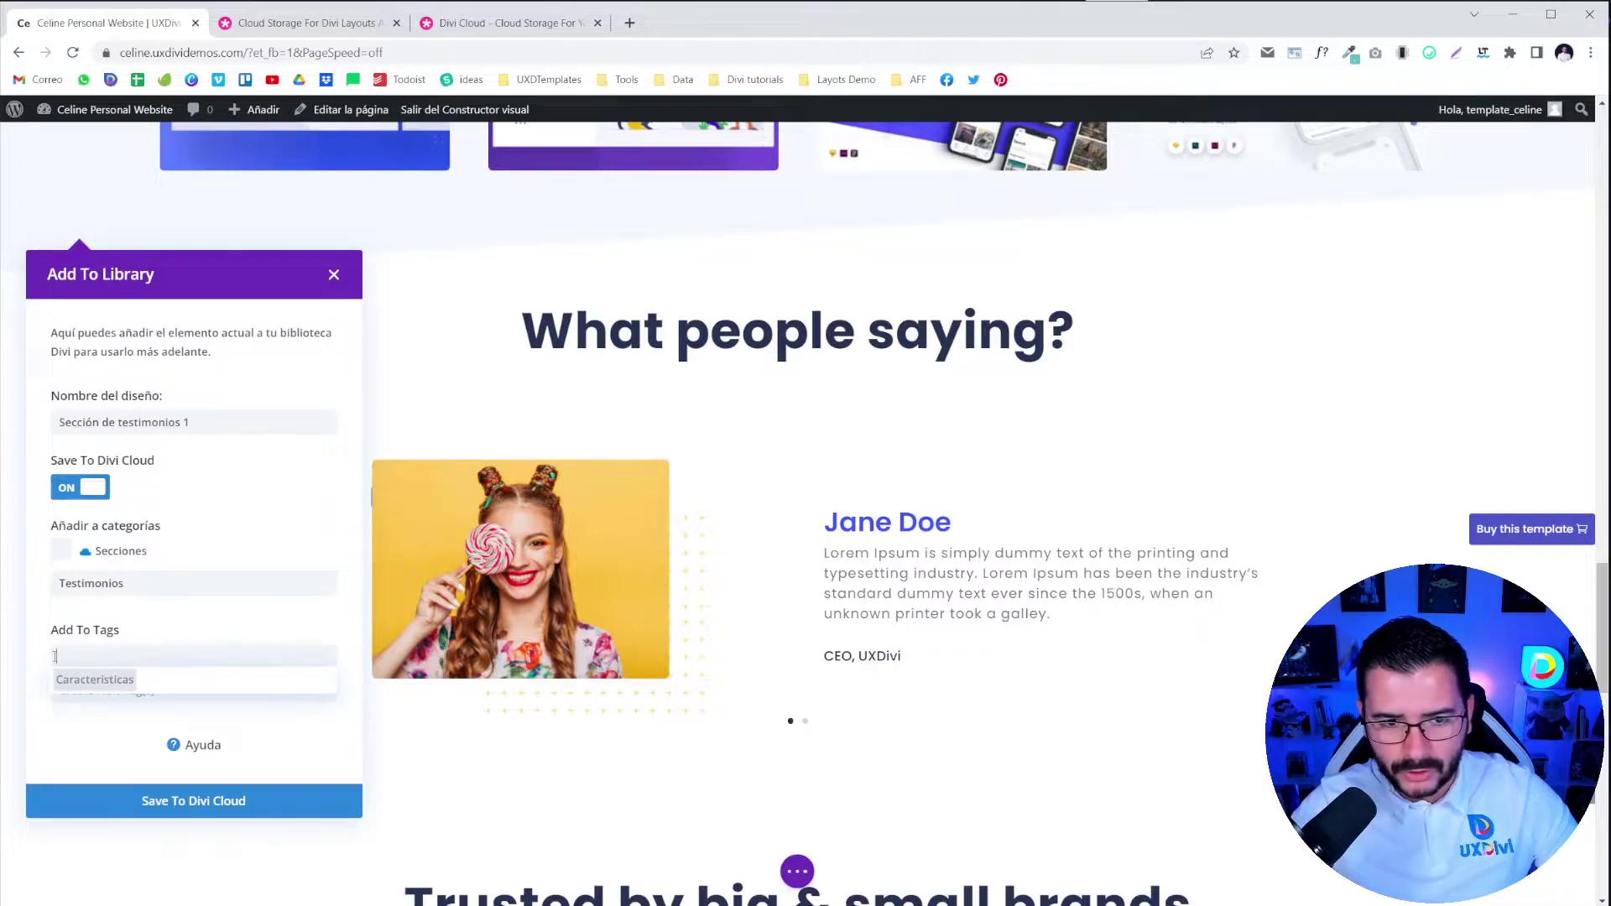
pyautogui.click(98, 684)
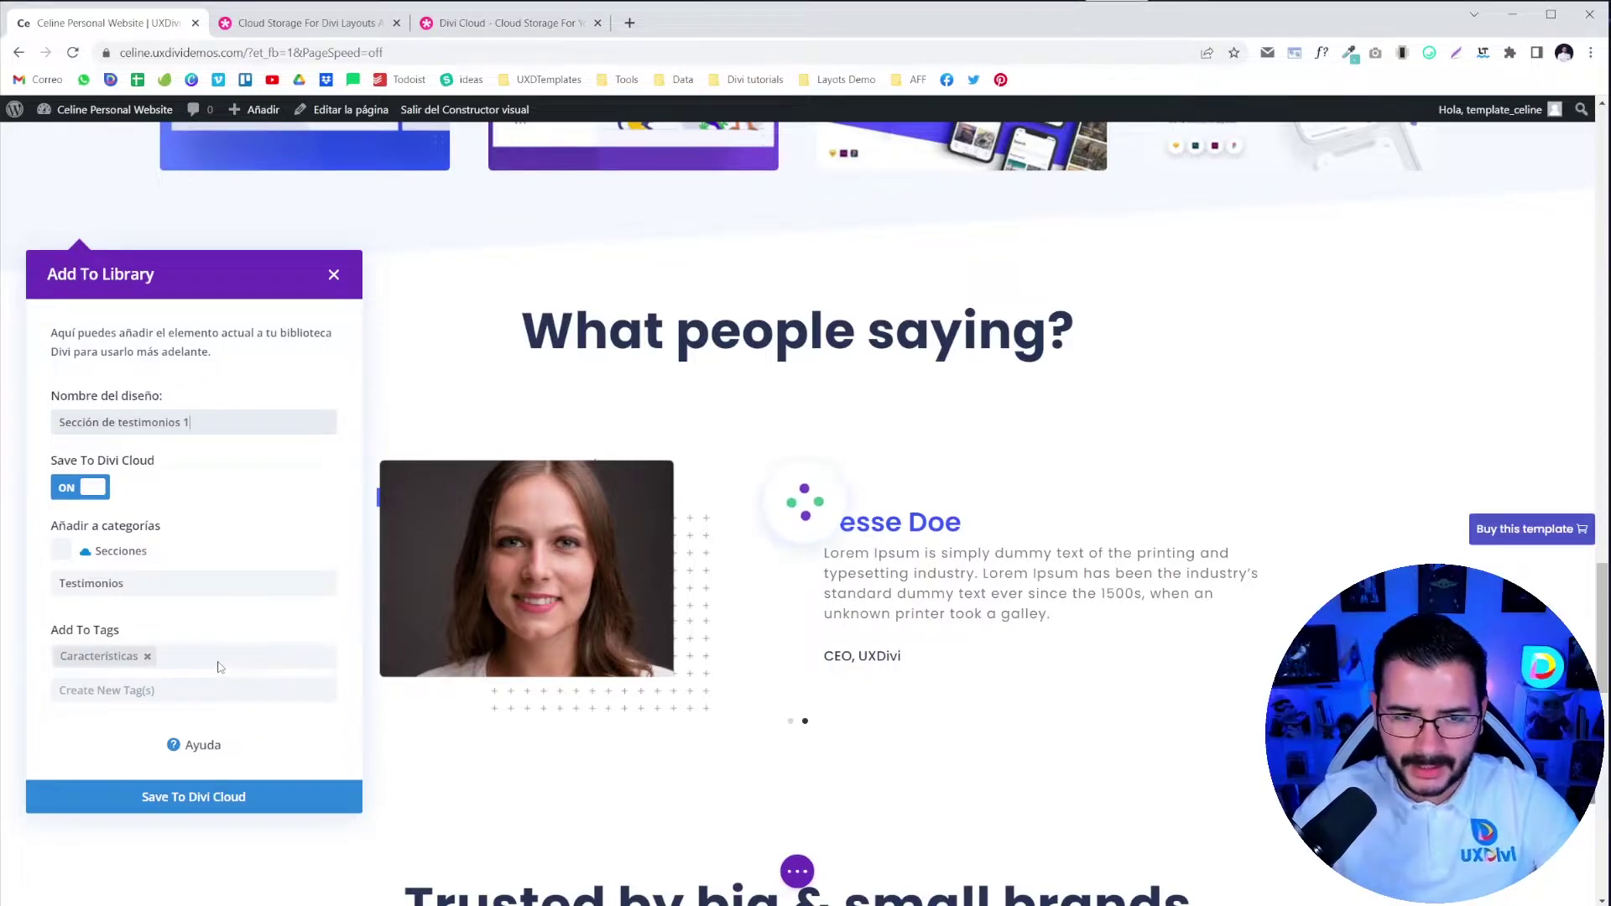
pyautogui.press('Escape')
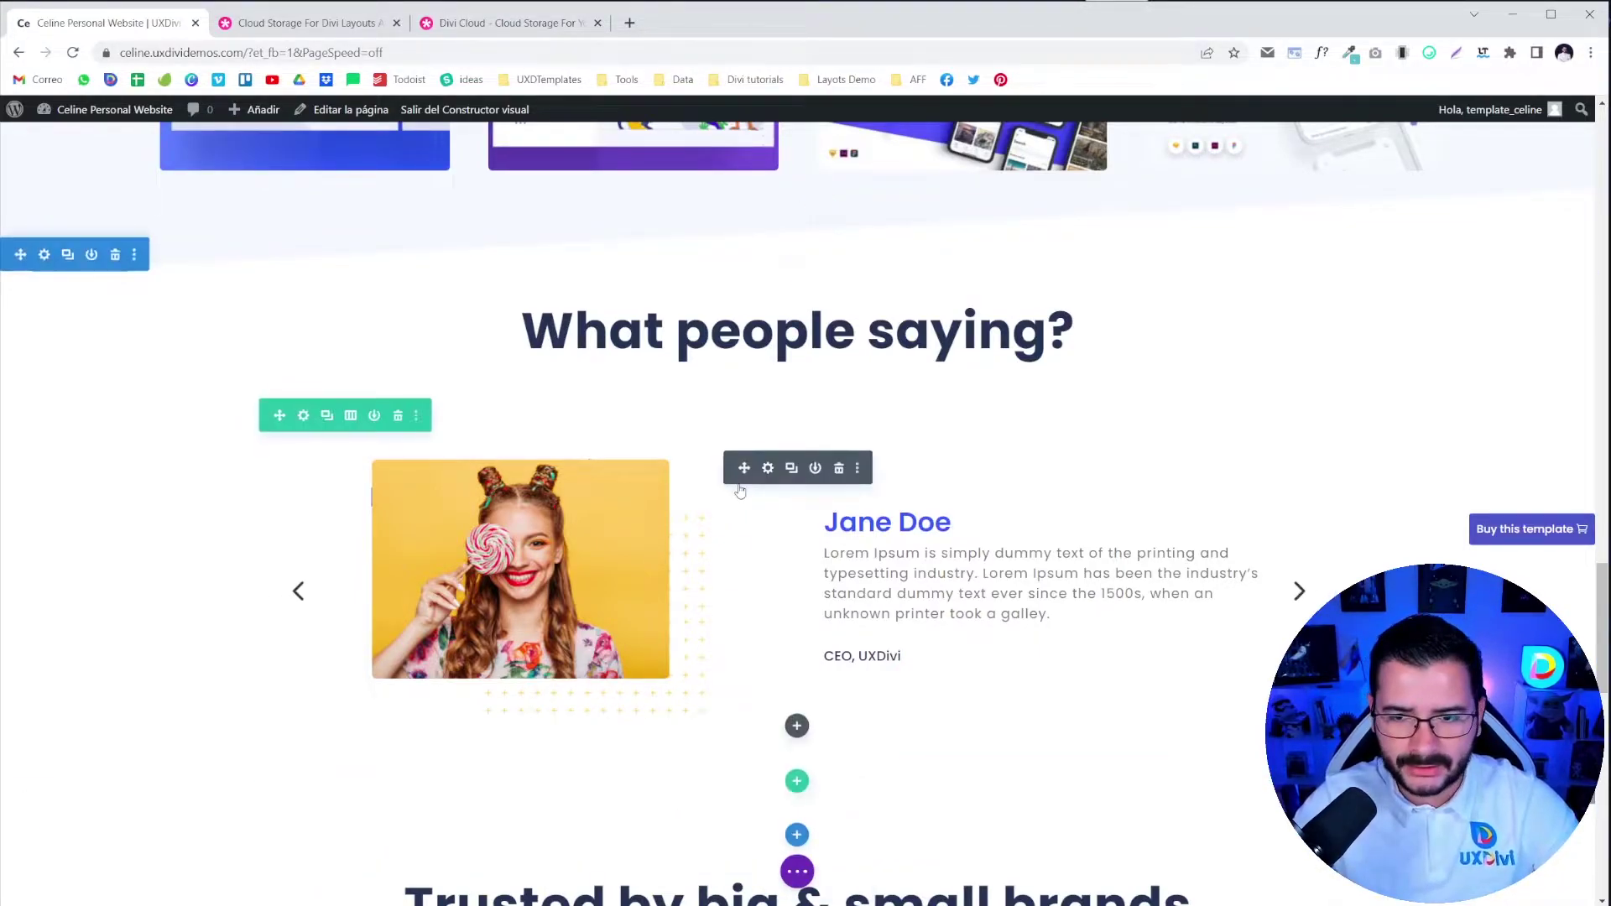
# Open the library of saved sections for inserting a section below the "What people saying?" testimonials.
pyautogui.click(791, 836)
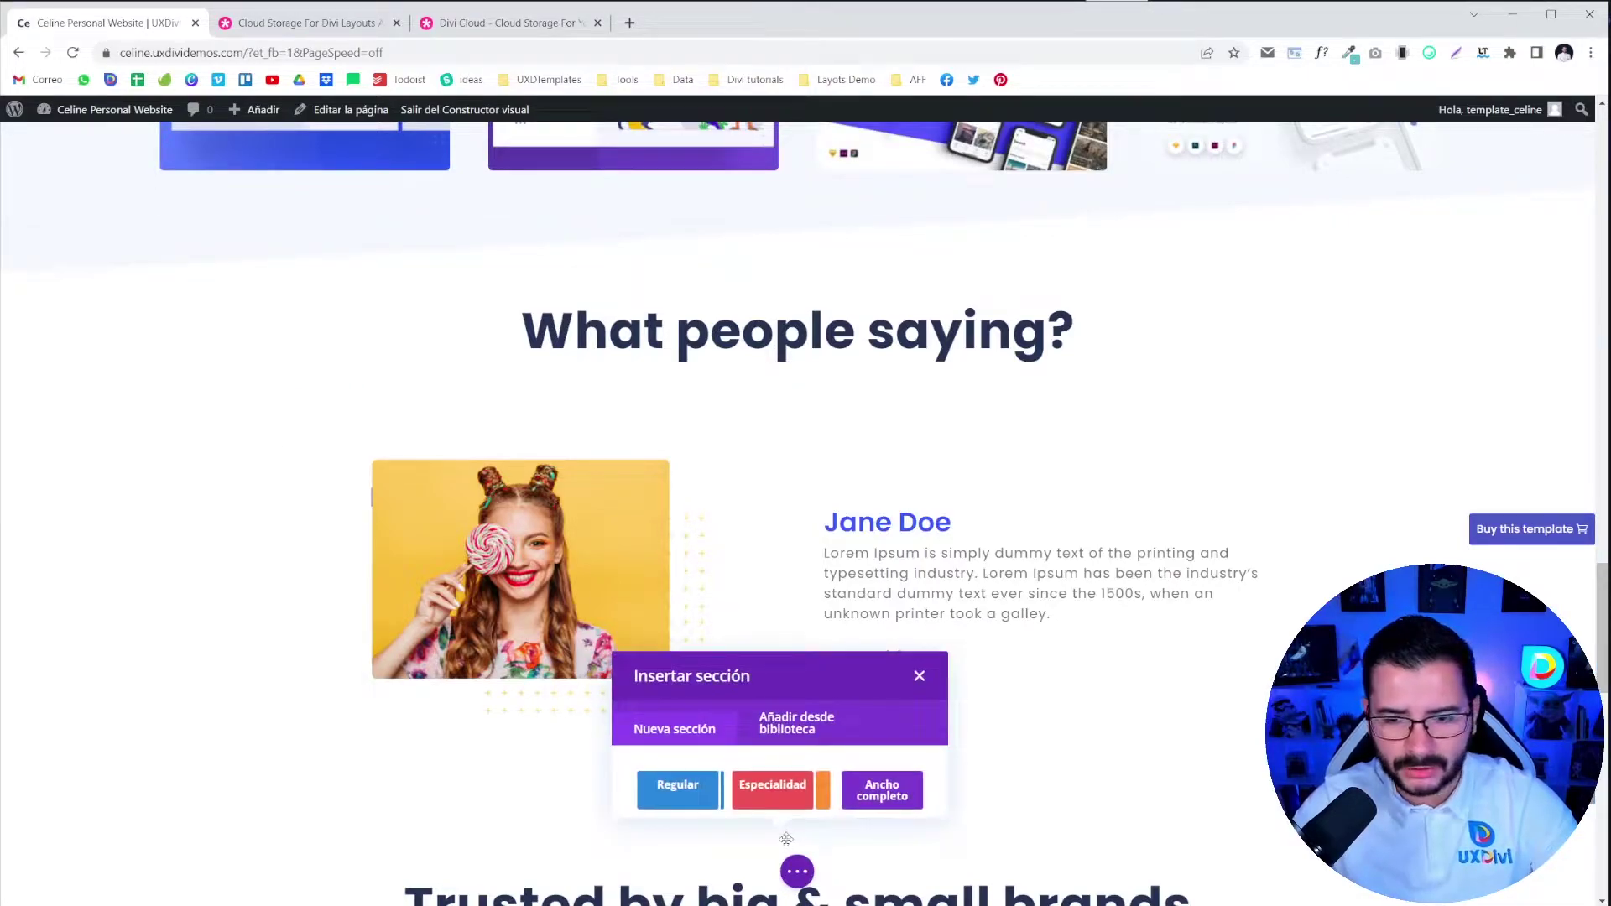
pyautogui.click(796, 725)
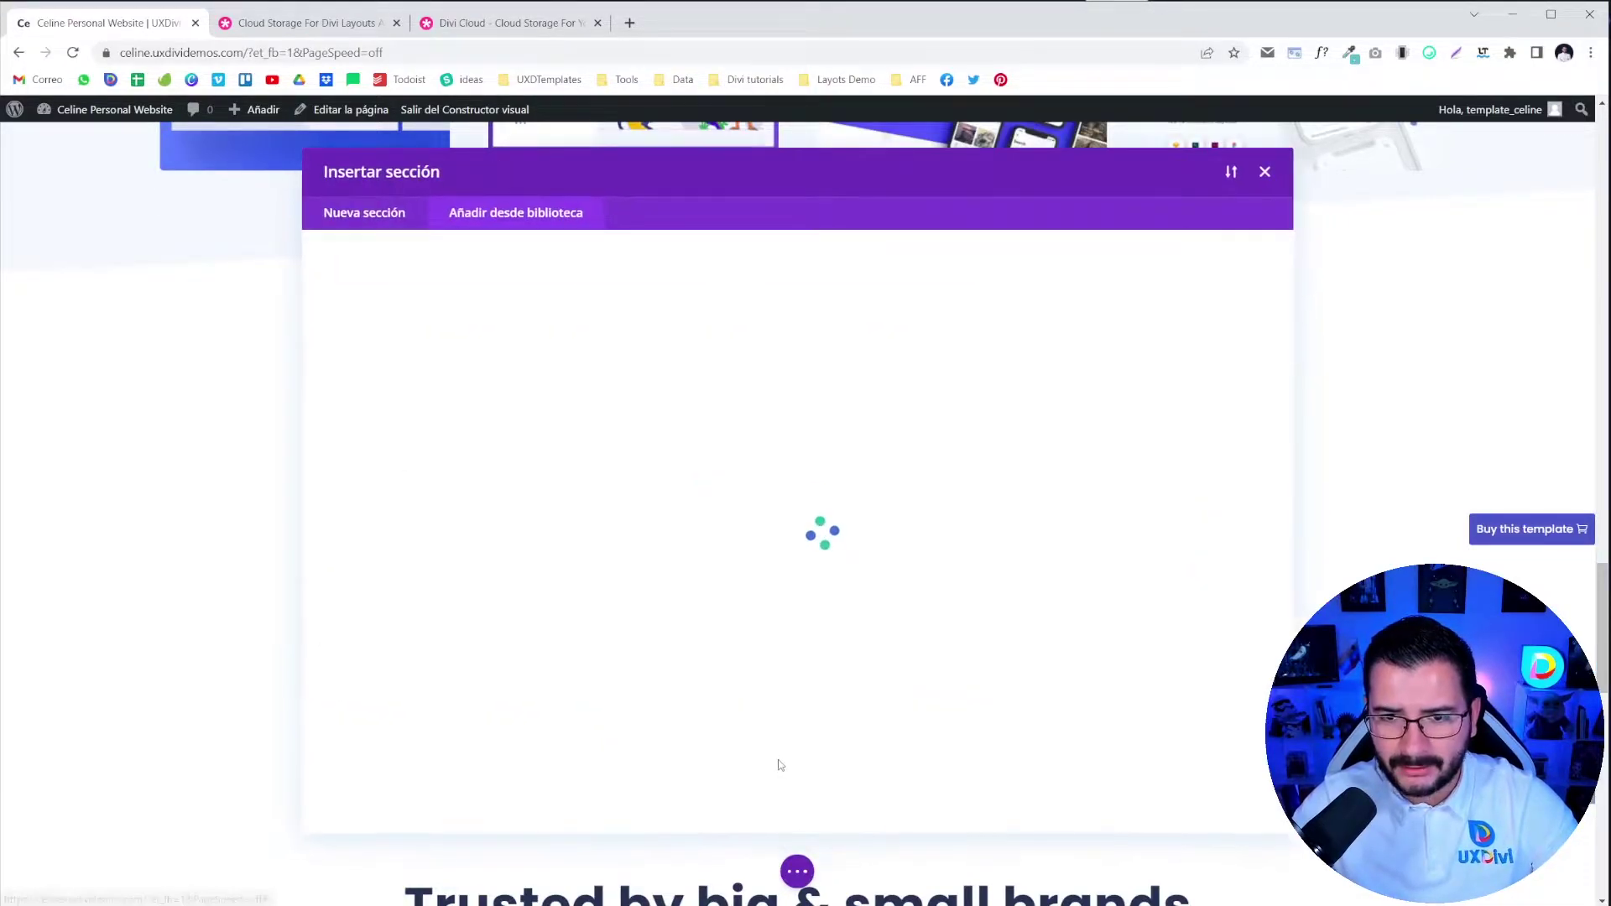
pyautogui.click(584, 680)
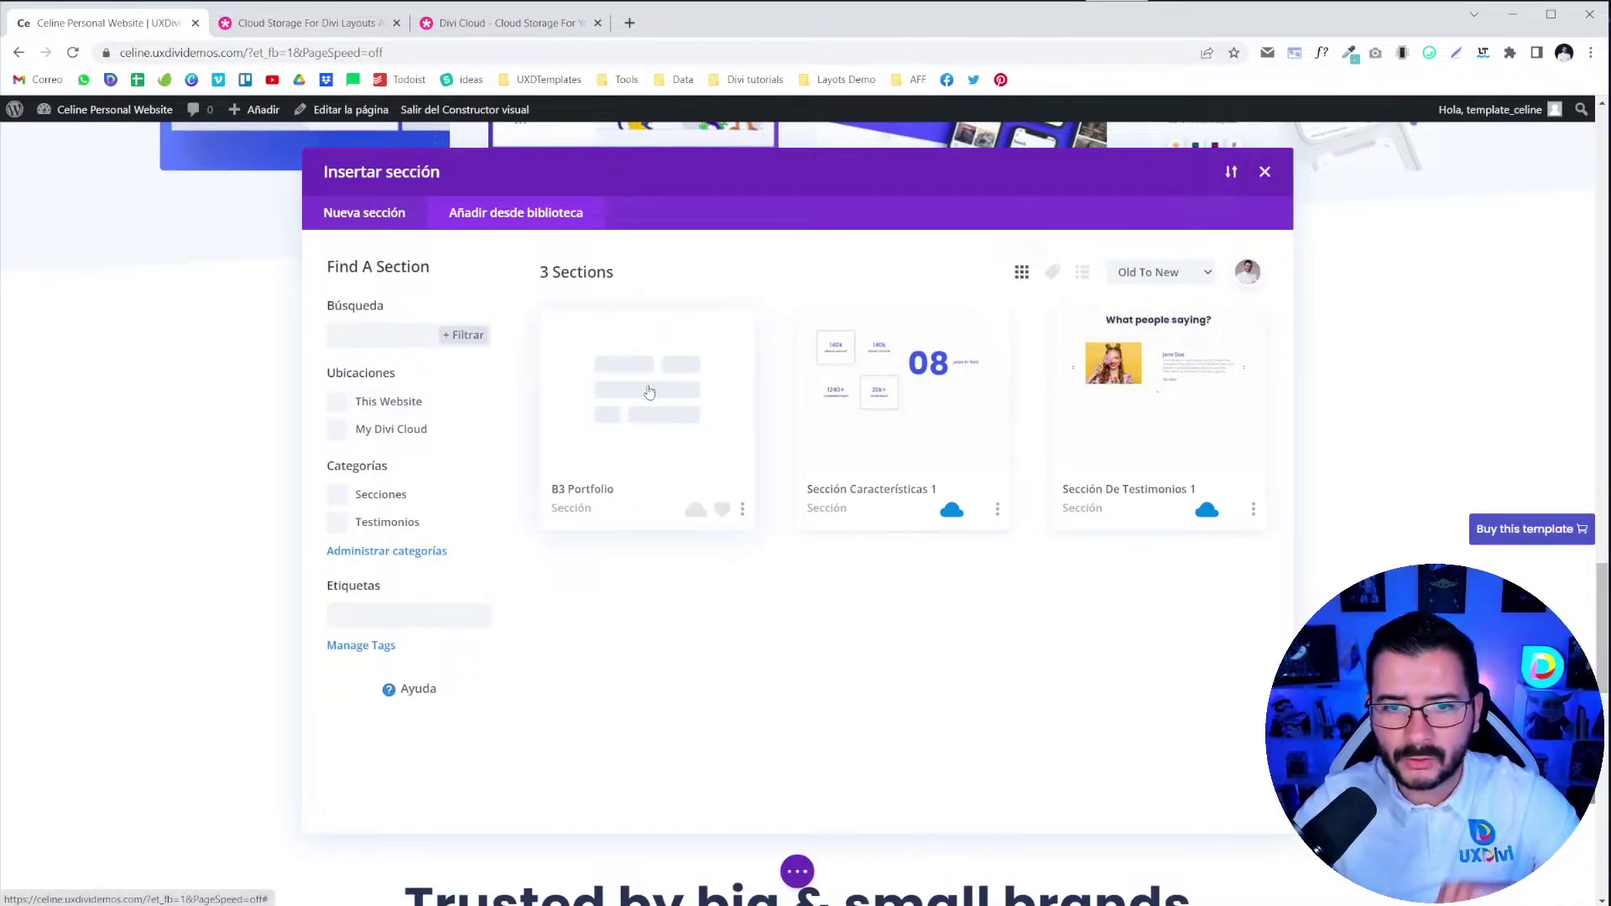
# Filter the saved sections by This Website, by My Divi Cloud and by both locations, and clear the location filters.
pyautogui.click(337, 402)
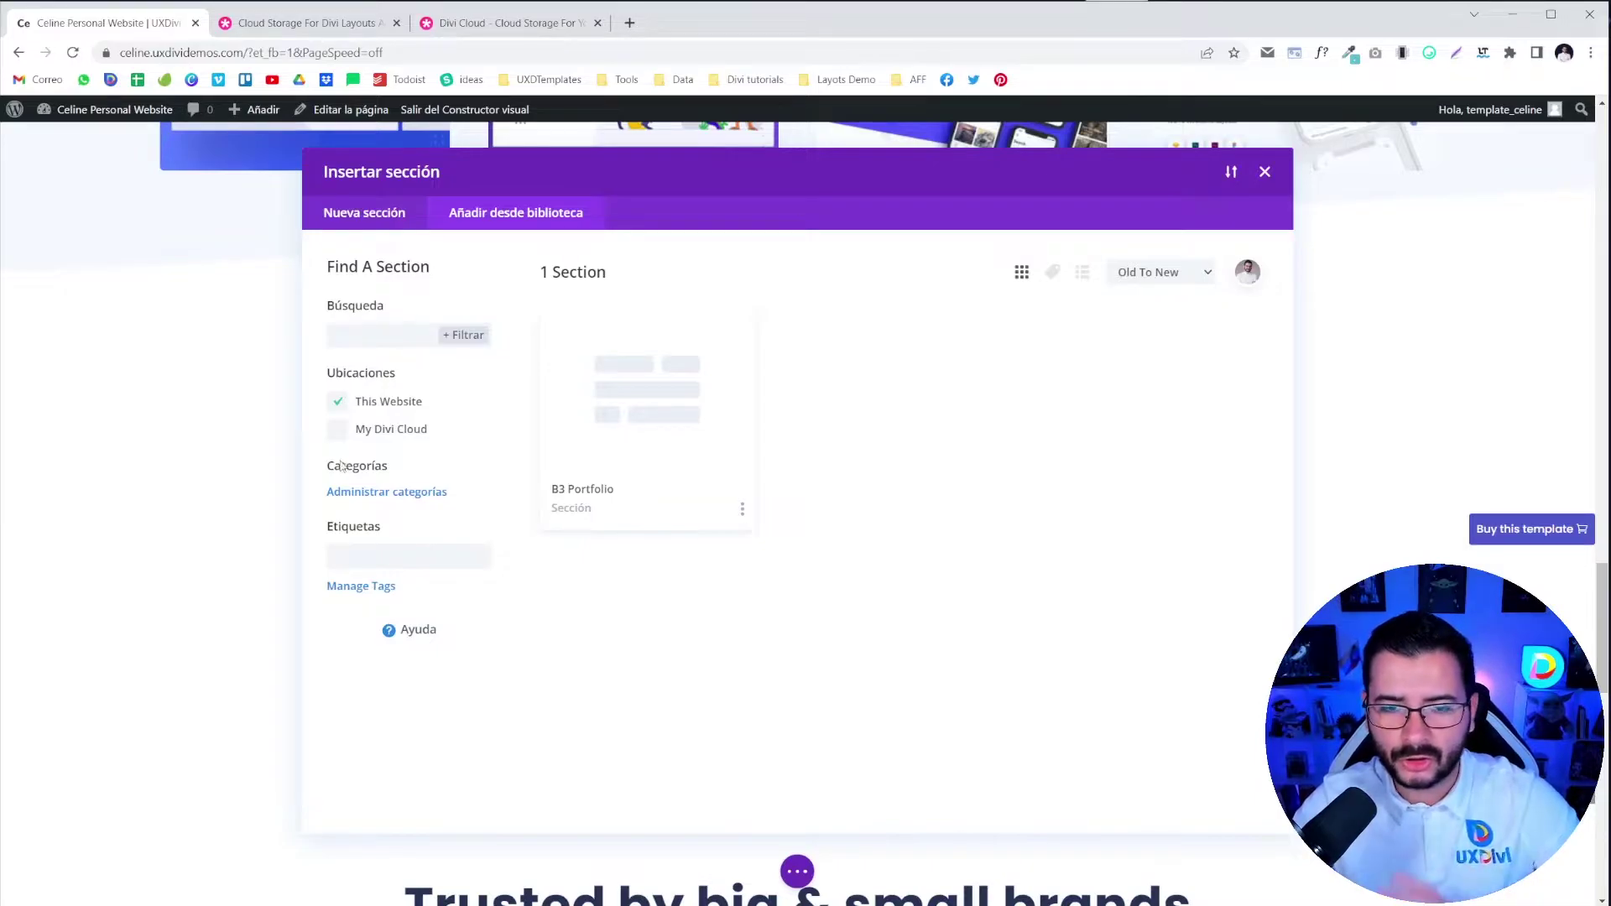
pyautogui.click(337, 430)
pyautogui.click(337, 402)
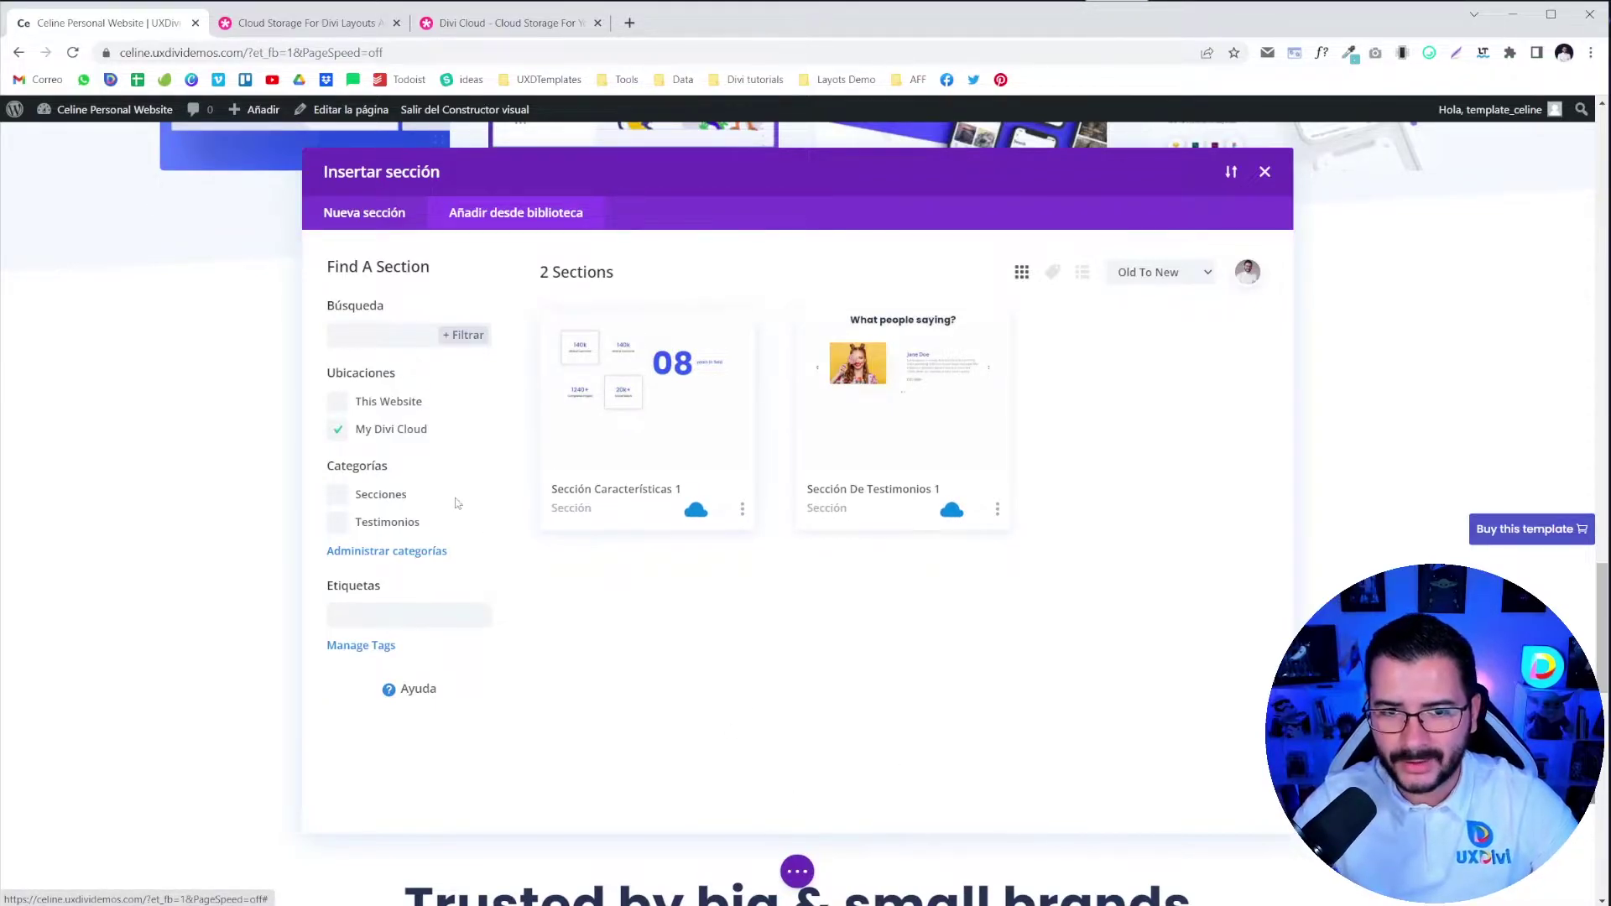
pyautogui.click(337, 402)
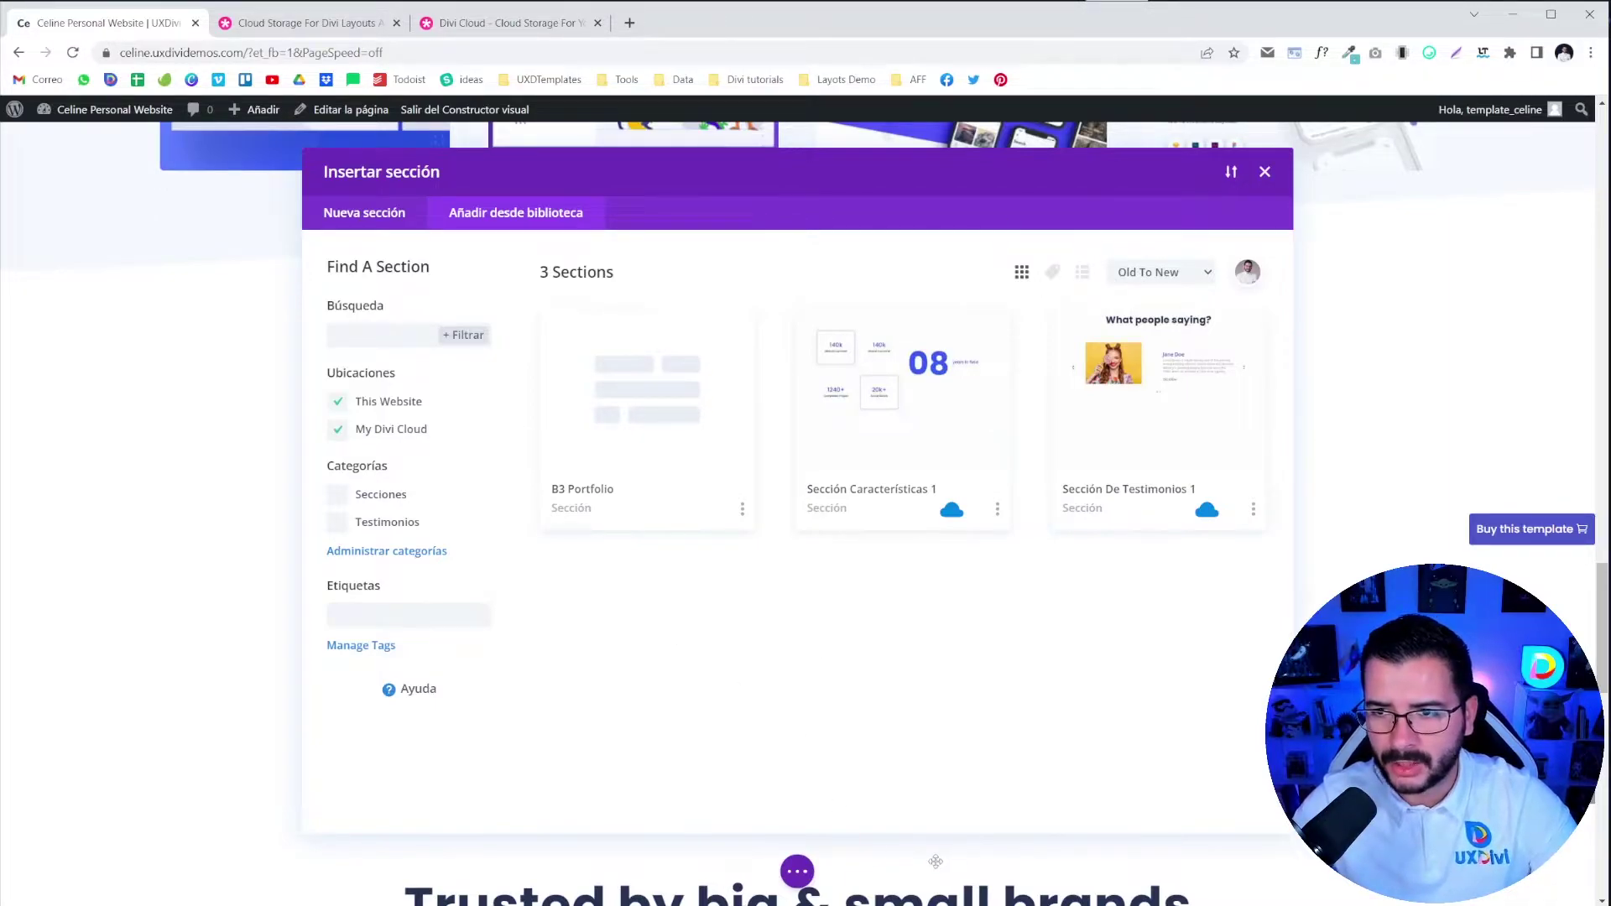
pyautogui.click(338, 430)
pyautogui.click(336, 402)
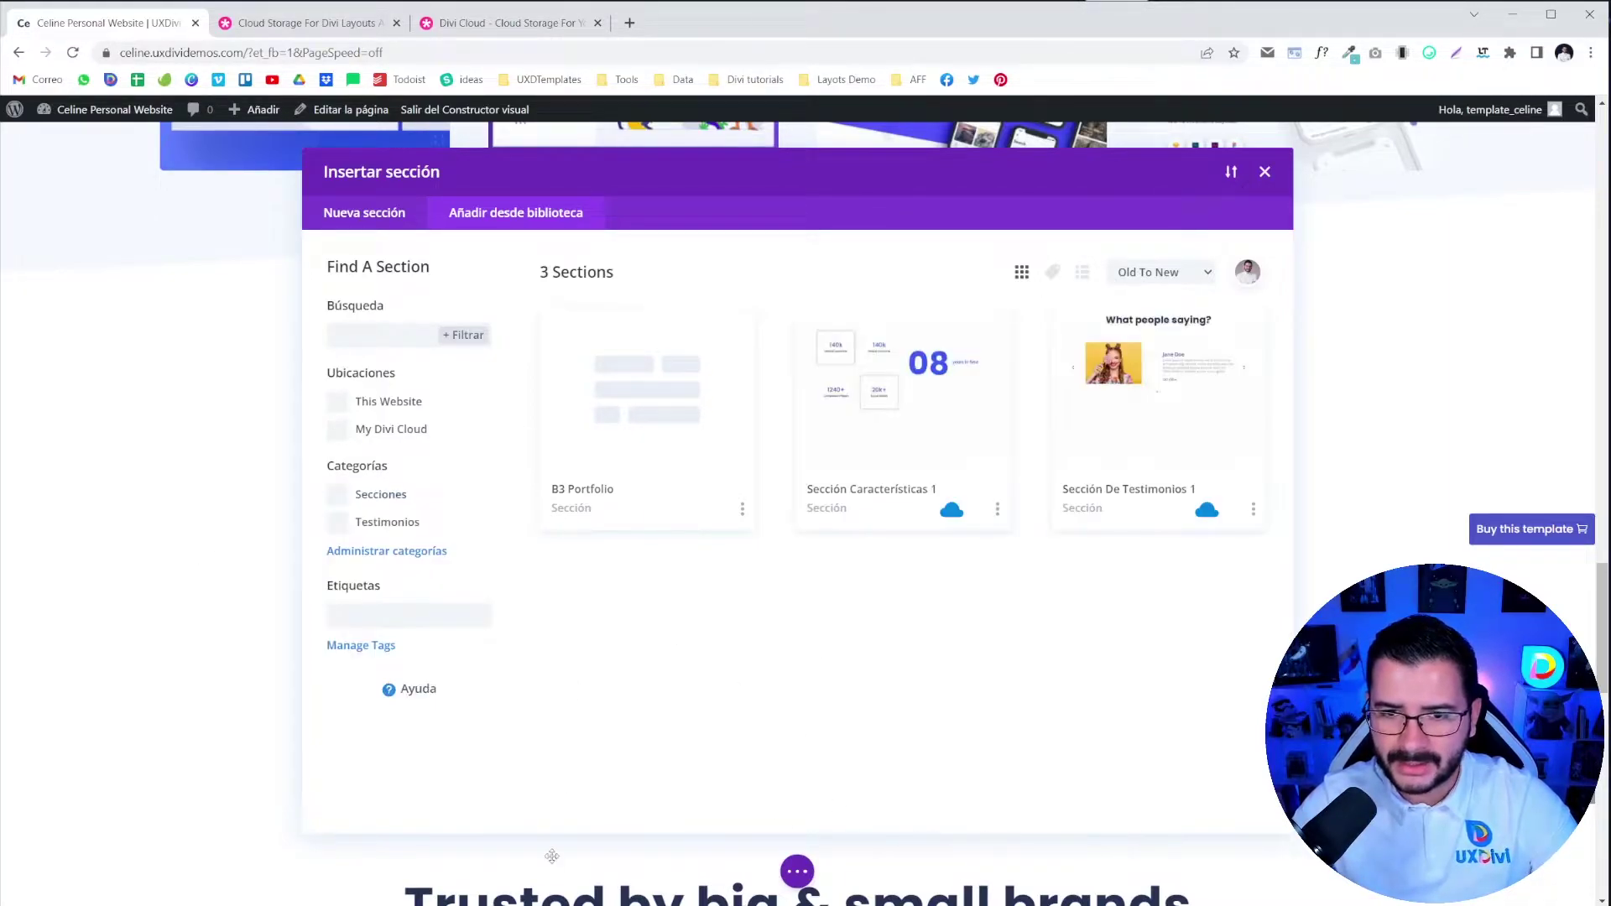
# Filter the saved sections by the category Secciones and by the category Testimonios, and clear the category filter.
pyautogui.click(336, 494)
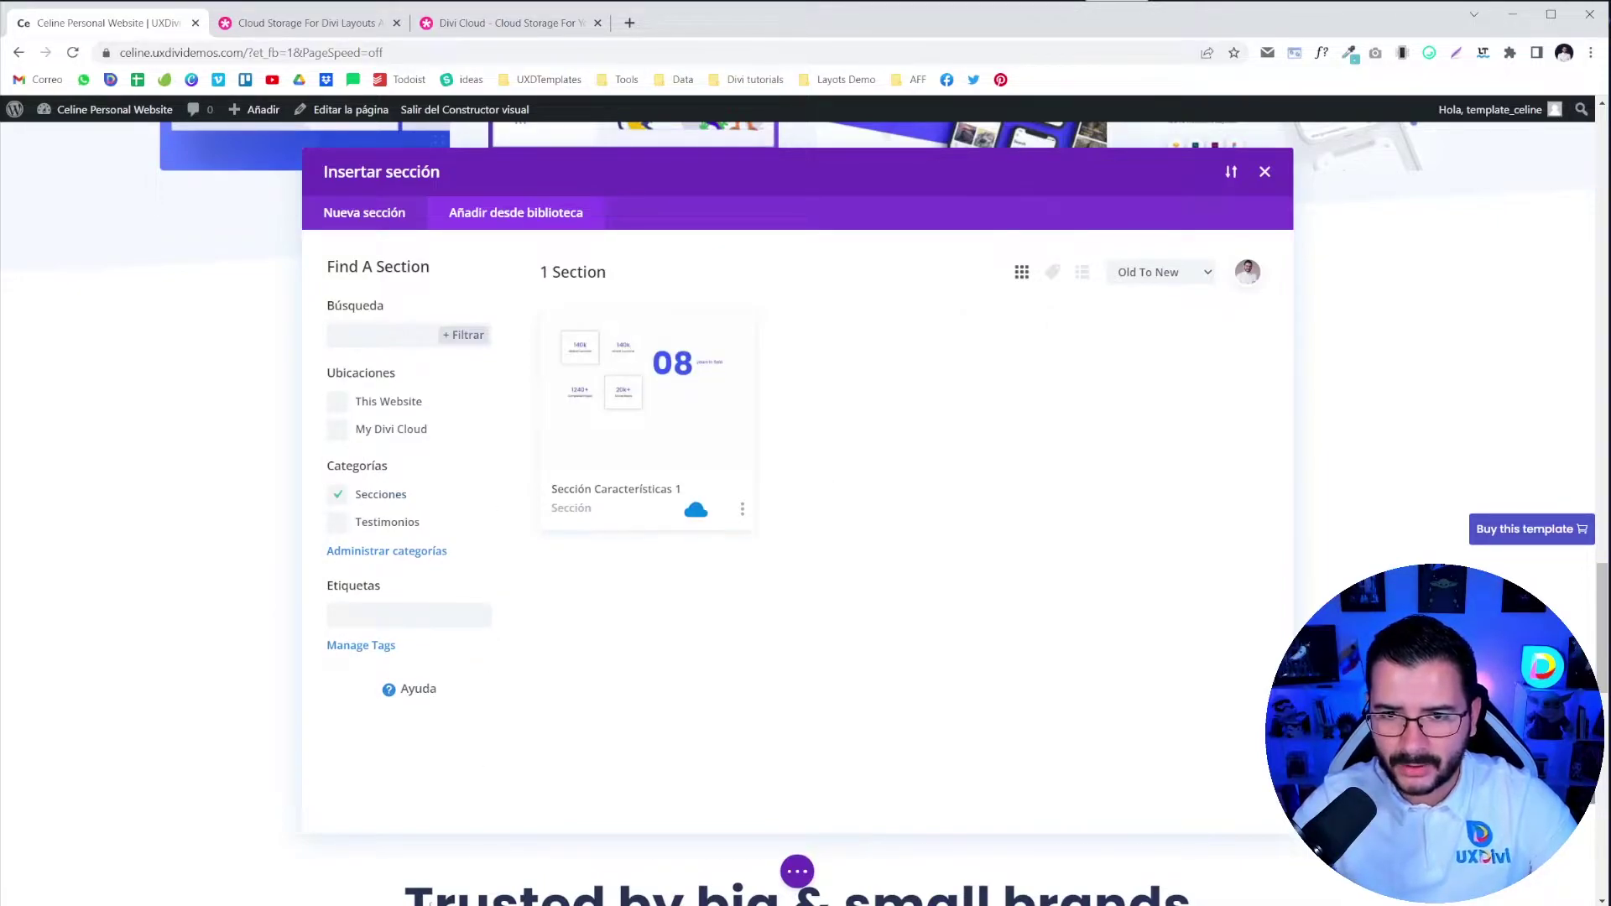
pyautogui.click(337, 495)
pyautogui.click(337, 522)
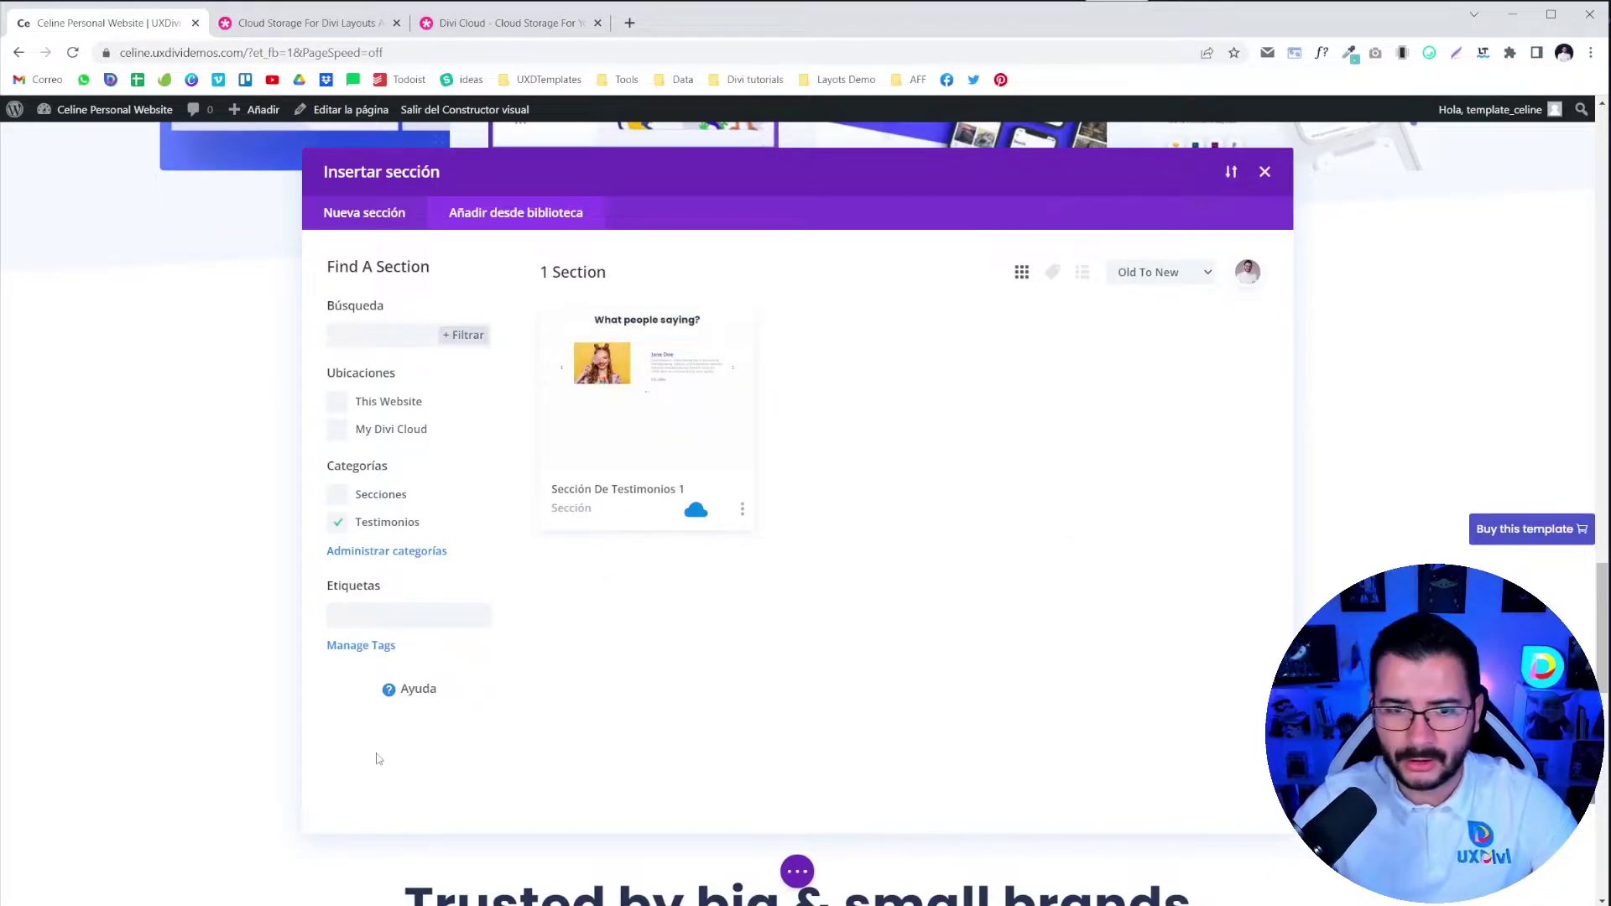
pyautogui.click(338, 522)
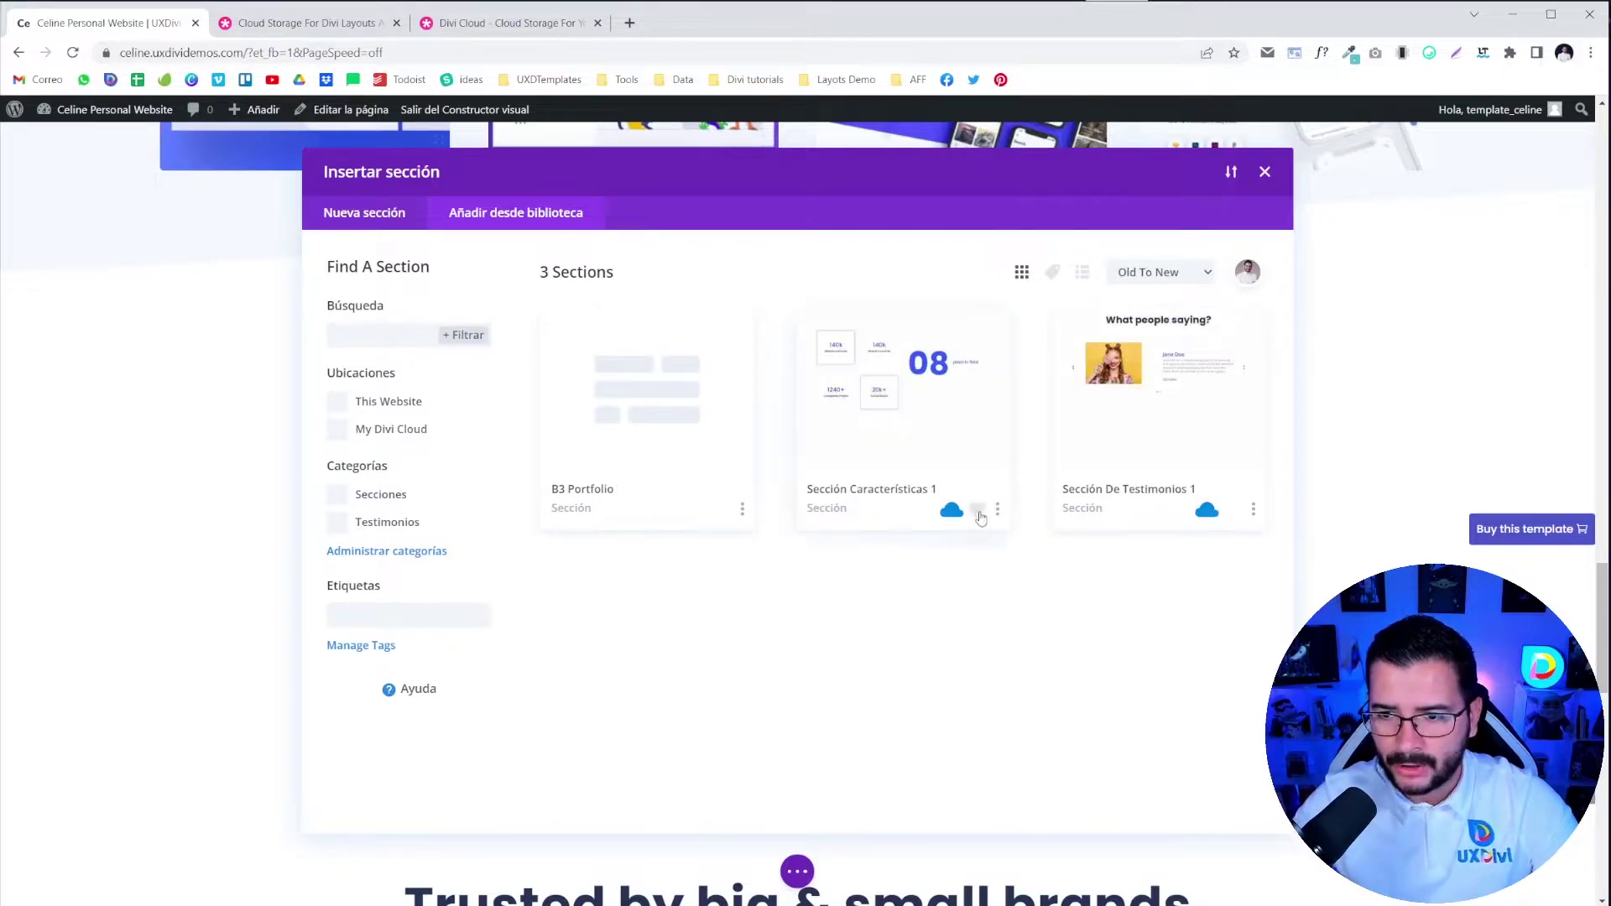
# Mark "Sección Características 1" as a favorite and sort the saved sections by On Divi Cloud and finally by Favorites.
pyautogui.click(977, 510)
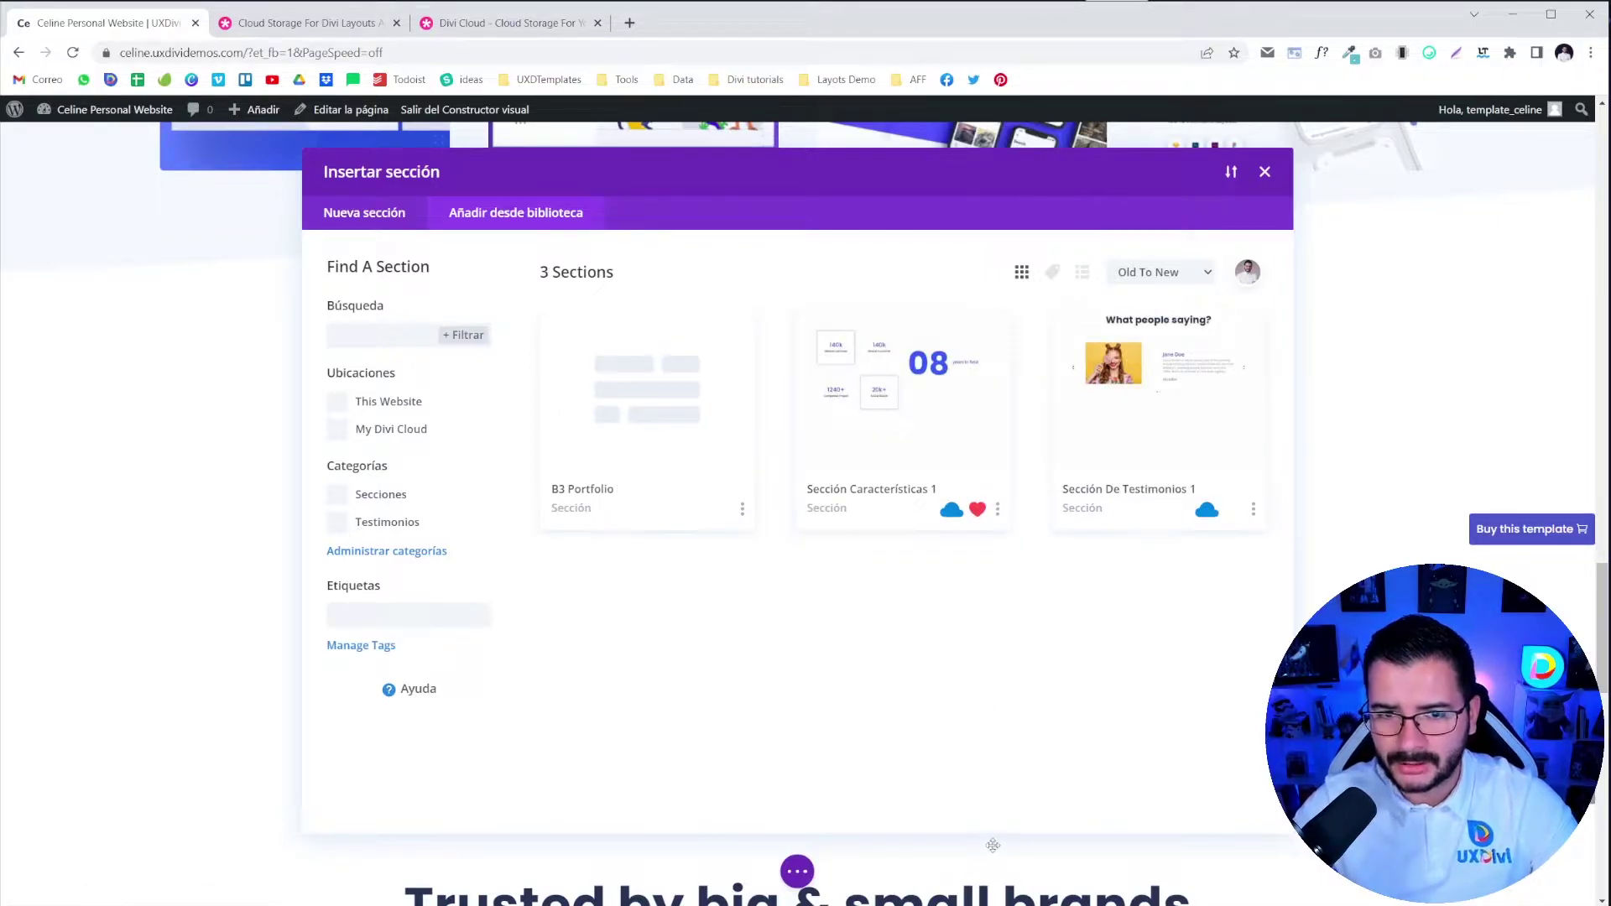
pyautogui.click(1168, 274)
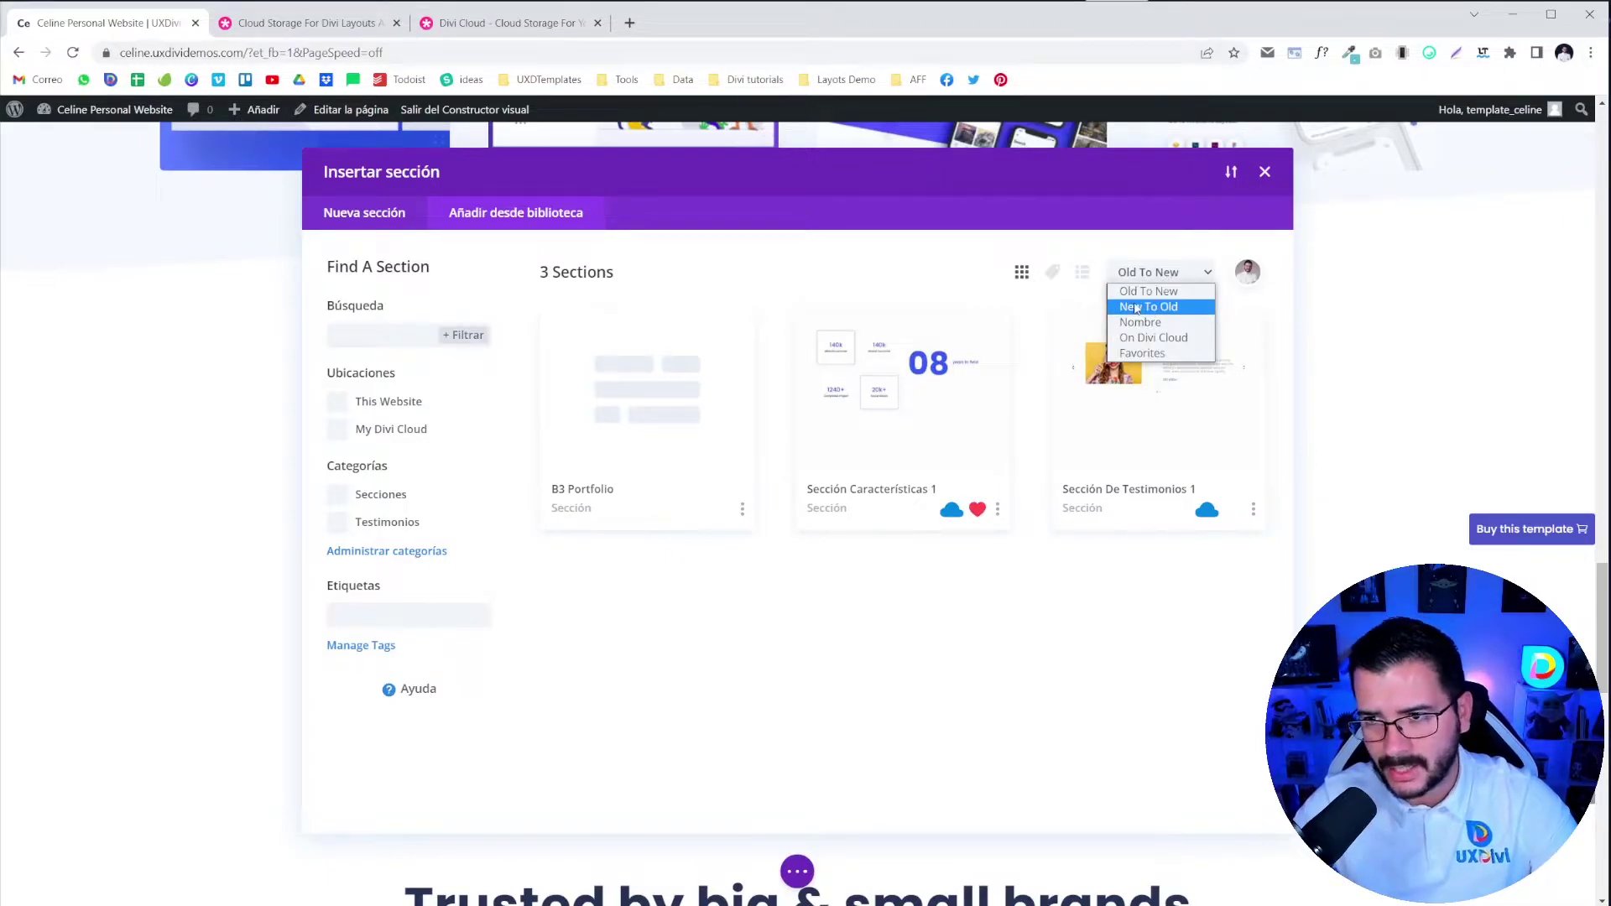
pyautogui.click(1175, 344)
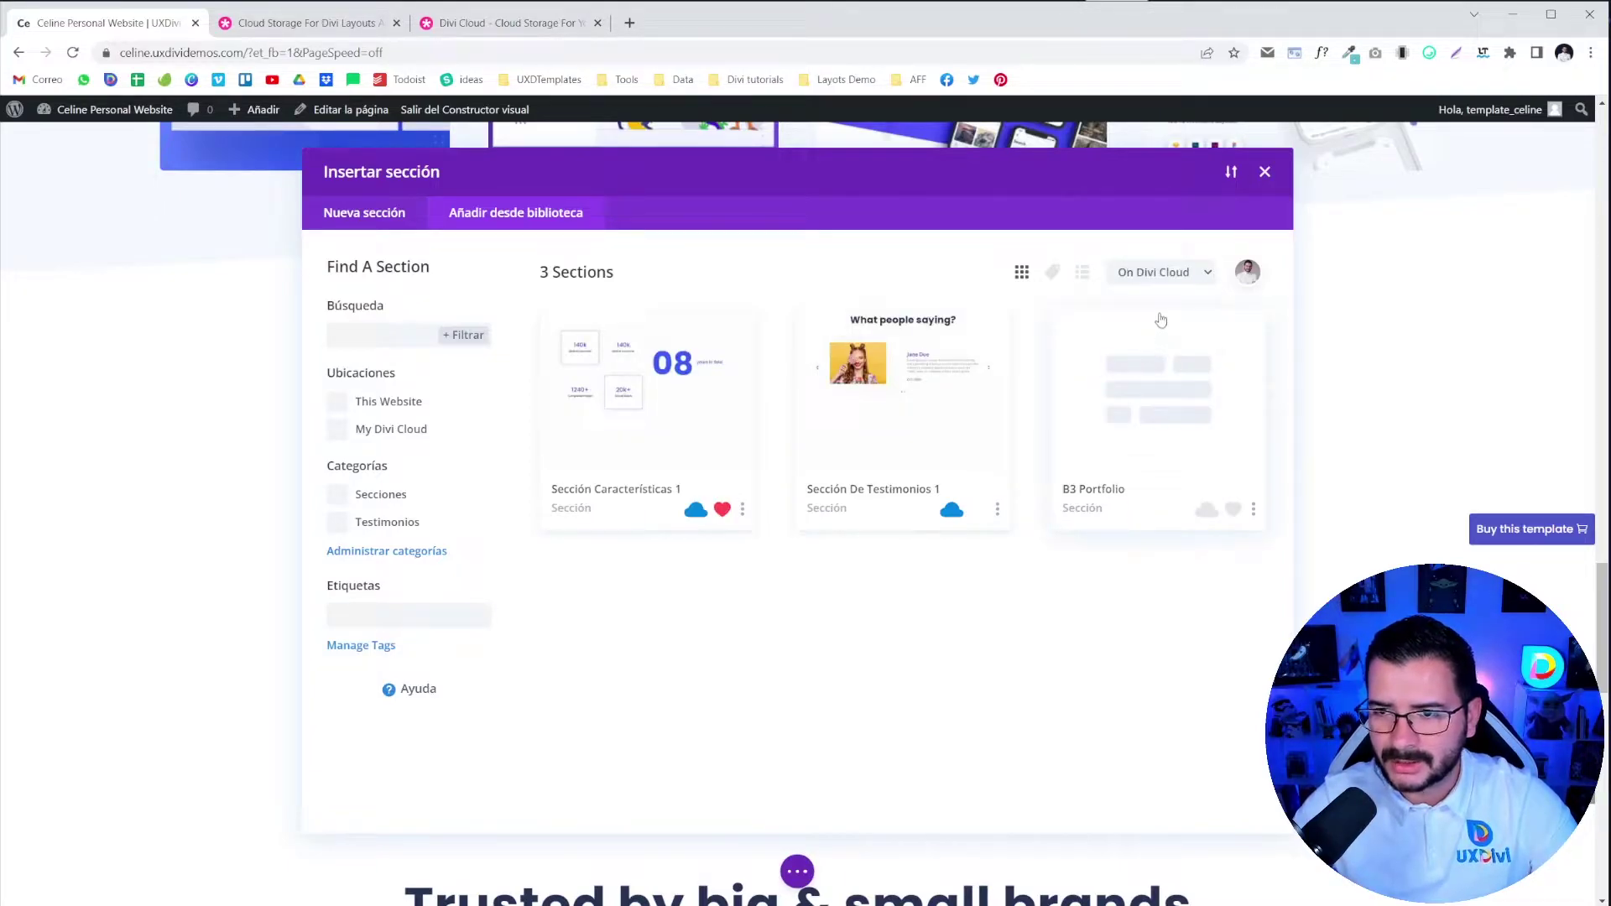
pyautogui.click(1161, 279)
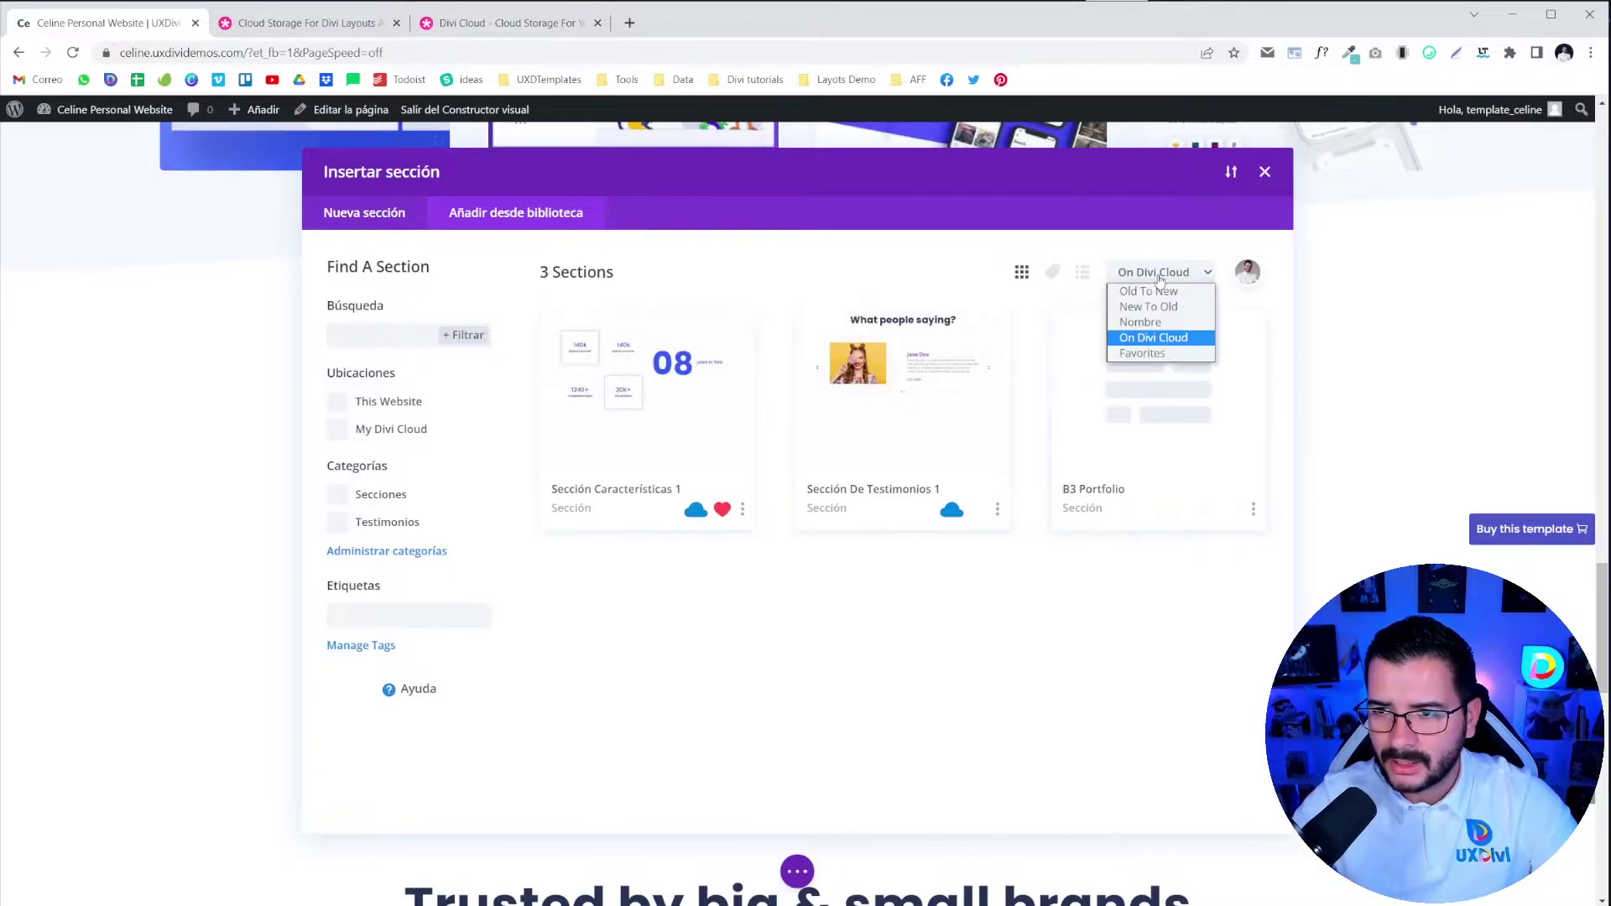
pyautogui.click(1150, 354)
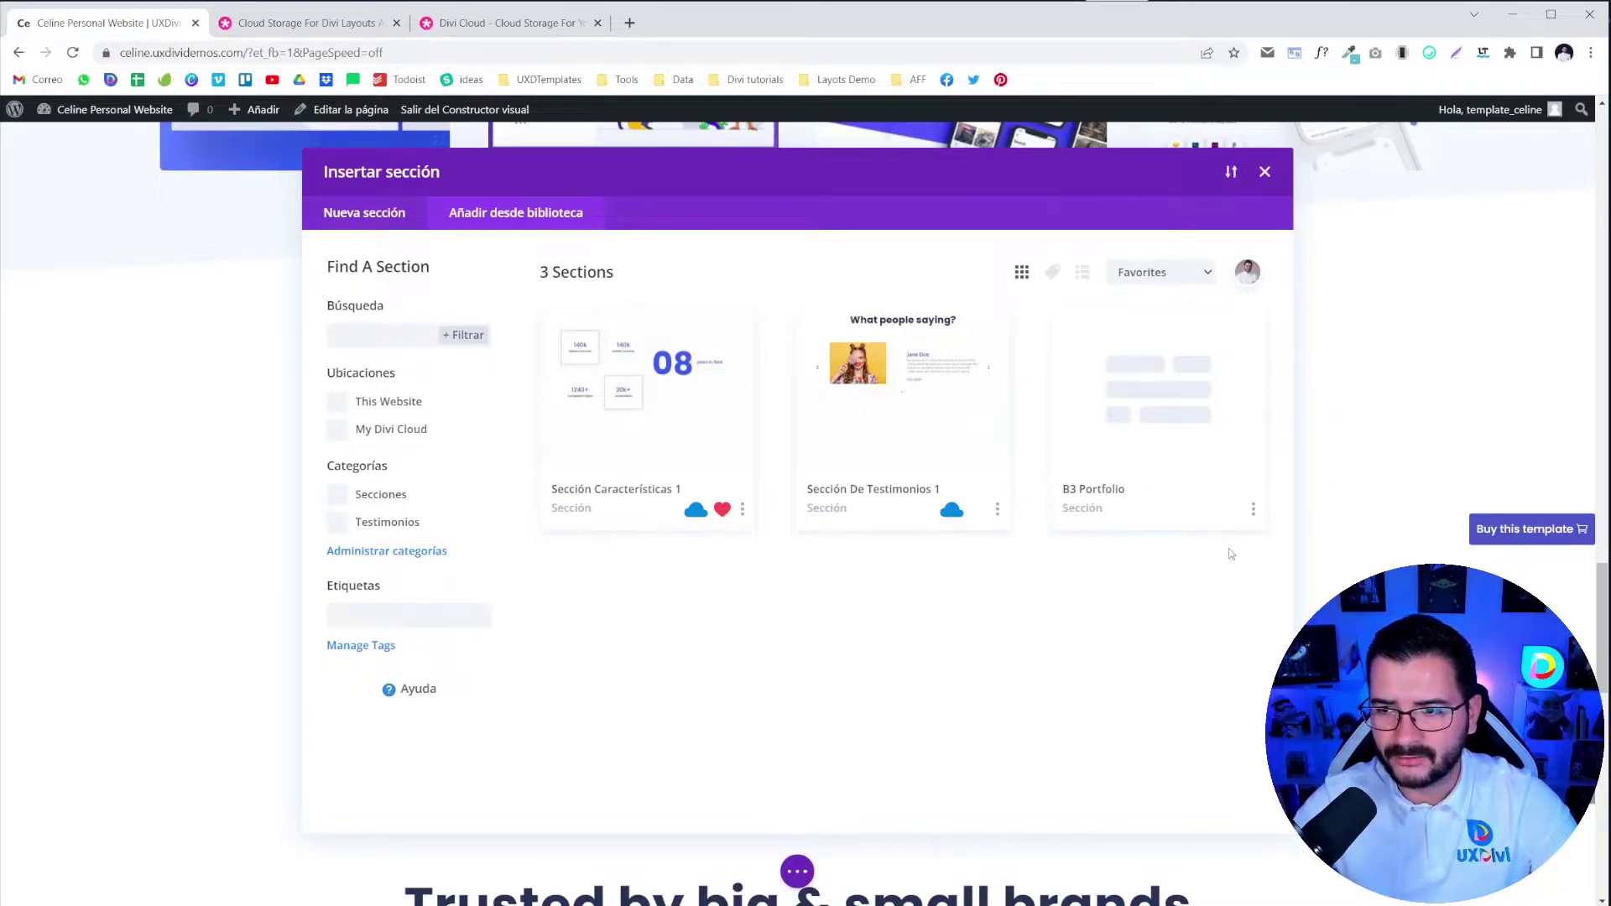
# Sort the saved sections by Old To New and filter them by the location This Website.
pyautogui.click(1163, 272)
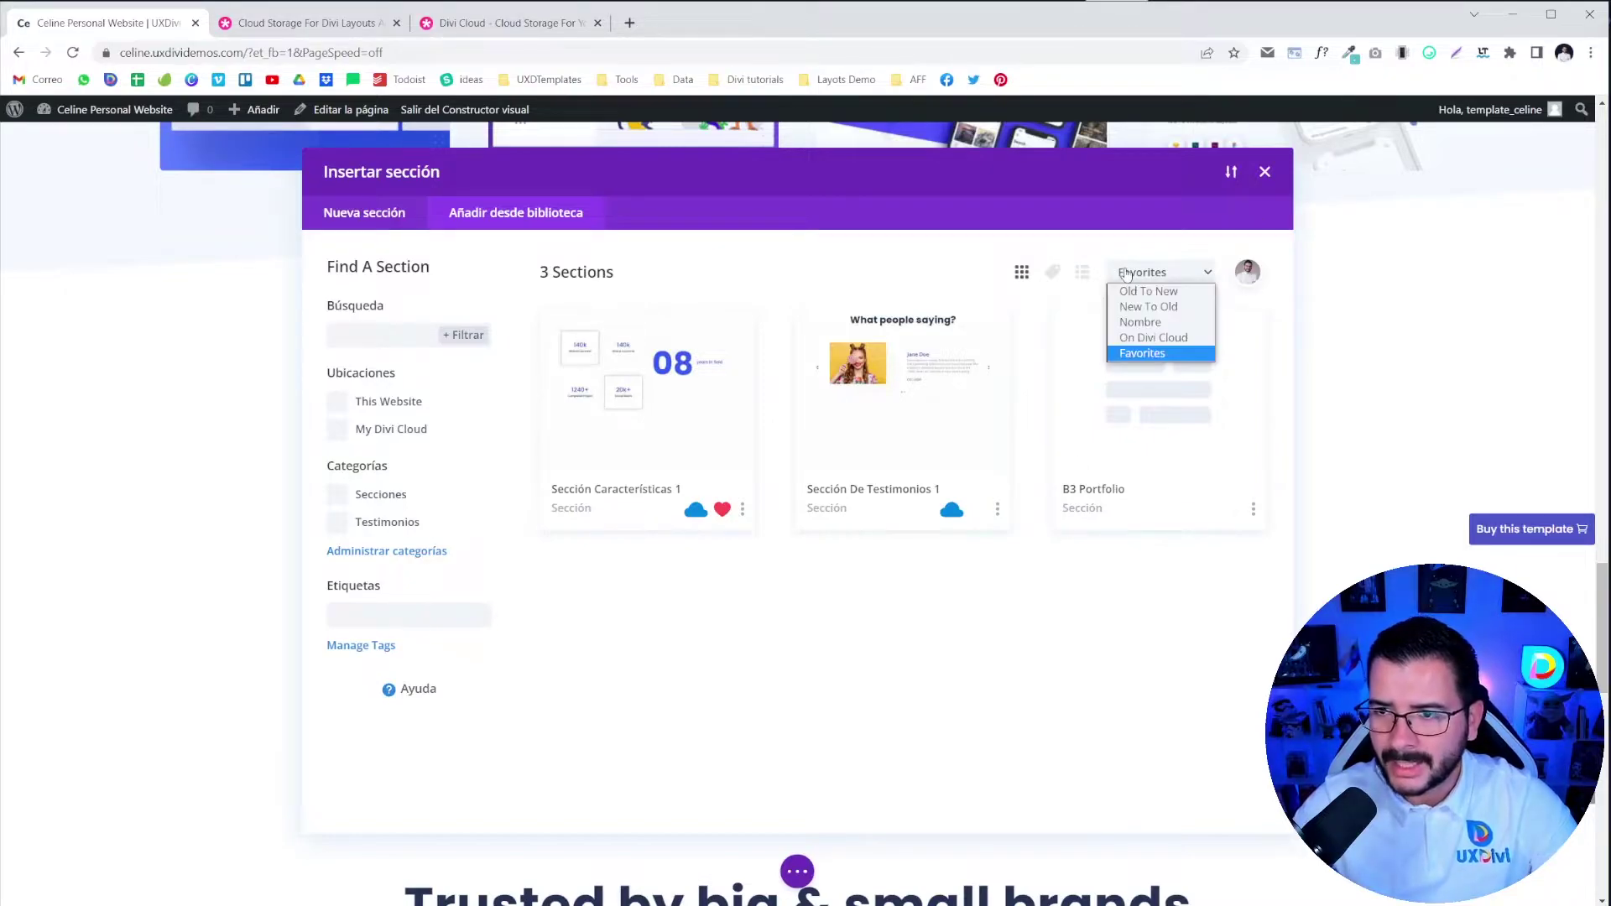
pyautogui.click(1150, 296)
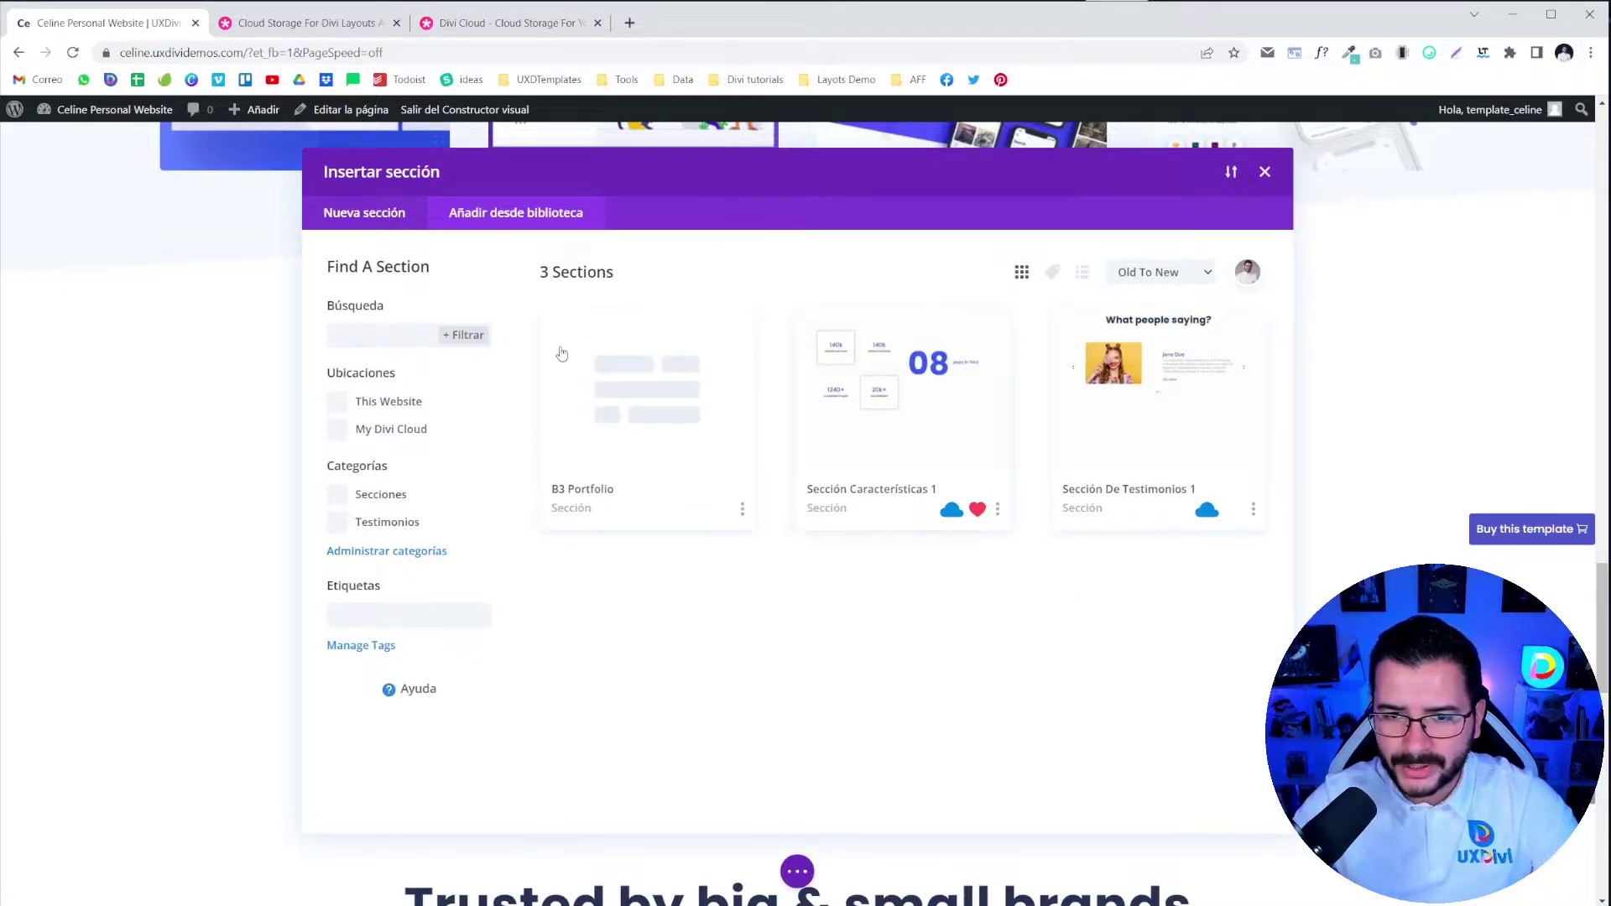
pyautogui.click(337, 403)
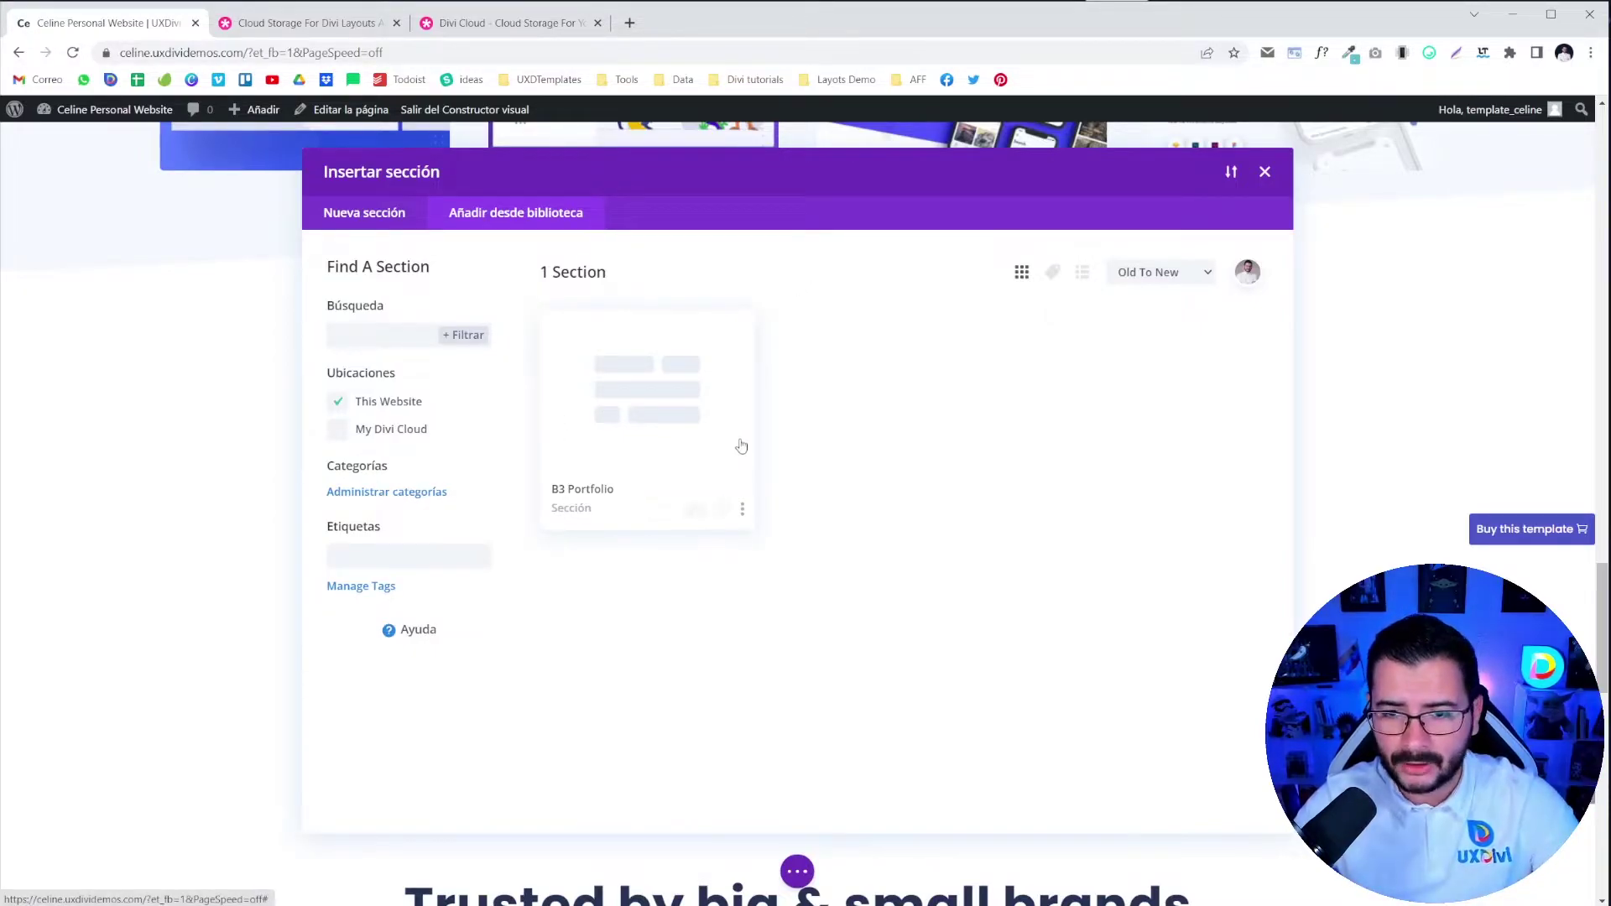
# Move the B3 Portfolio section to Divi Cloud, clear the location filter, and move the section back to the website.
pyautogui.click(695, 513)
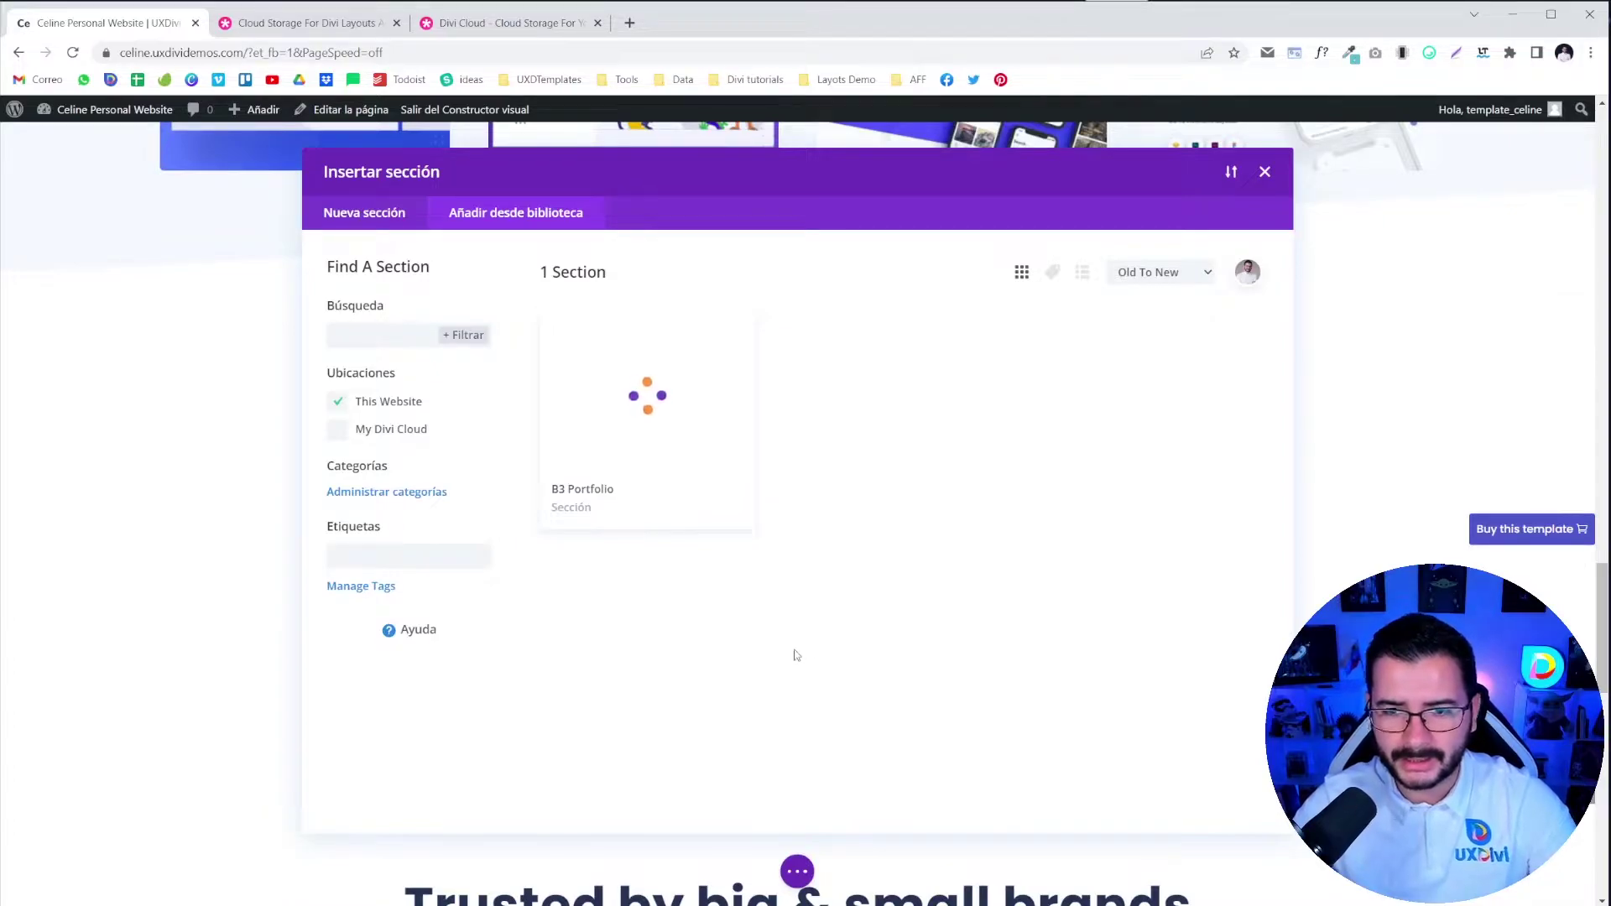
pyautogui.click(411, 412)
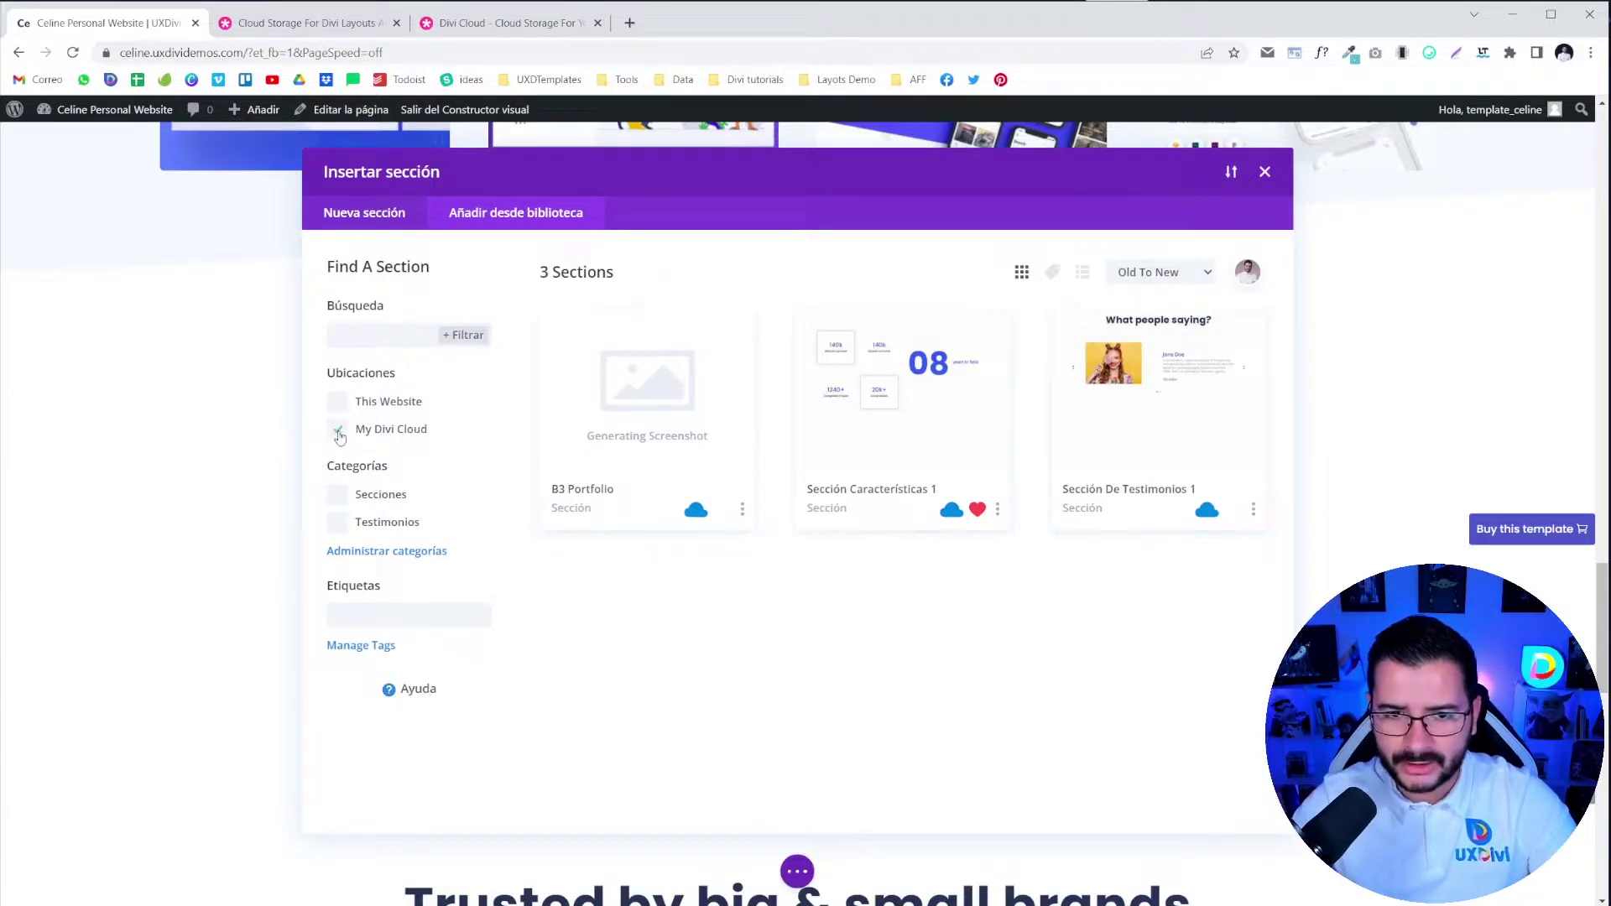
pyautogui.click(338, 430)
pyautogui.click(696, 509)
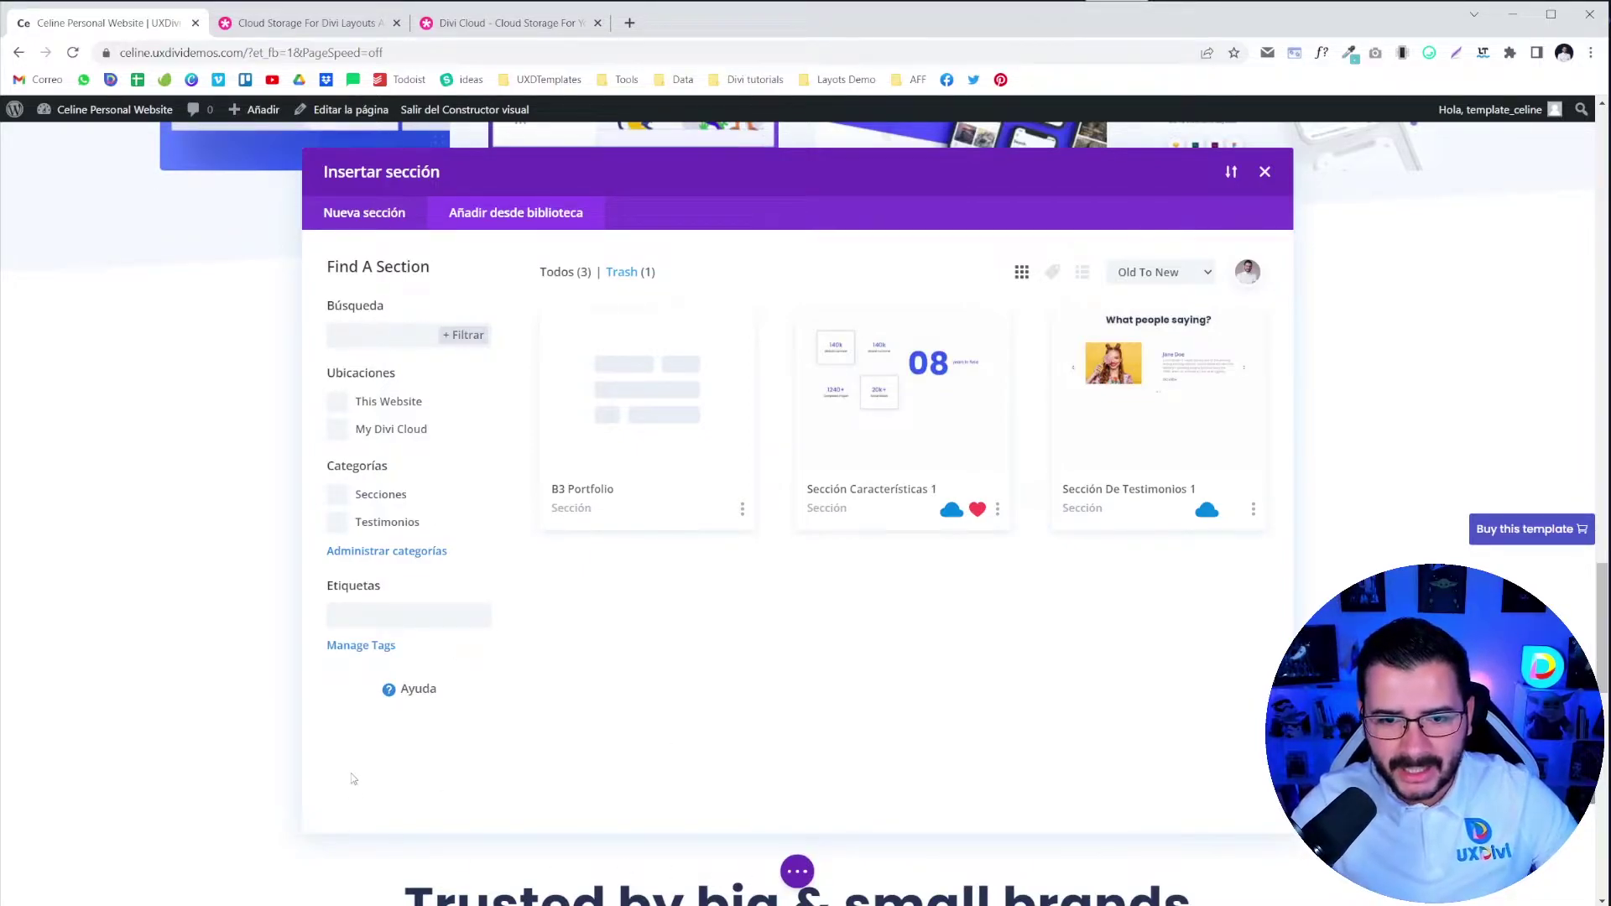
# Try adding an empty Divi Cloud category in the category management, removing it and cancelling the changes.
pyautogui.click(370, 552)
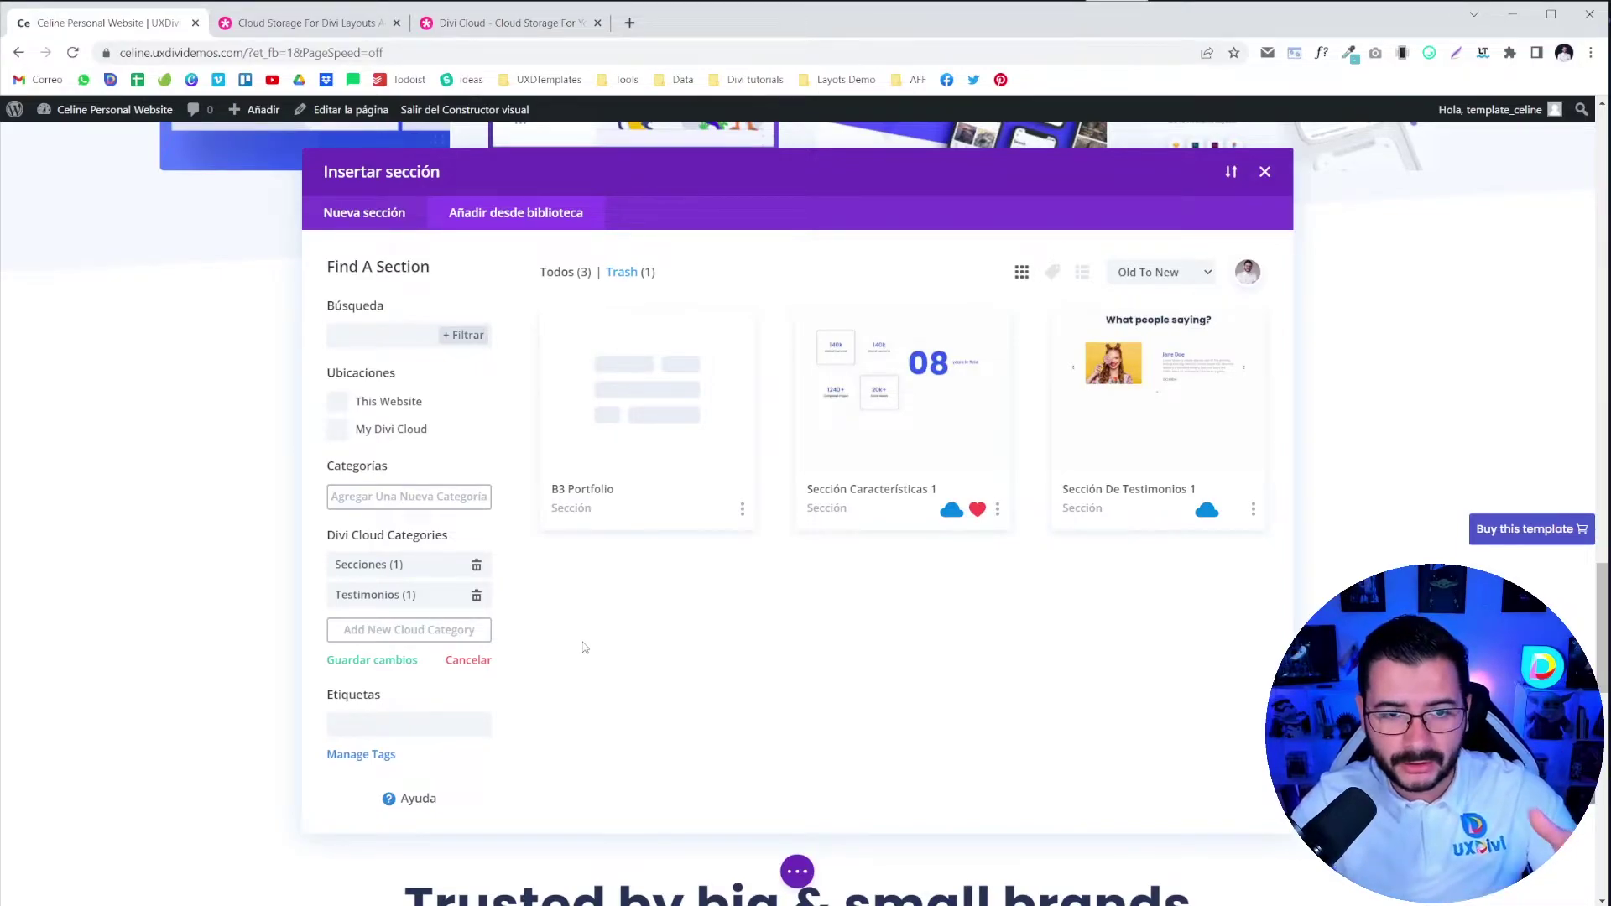
pyautogui.click(370, 634)
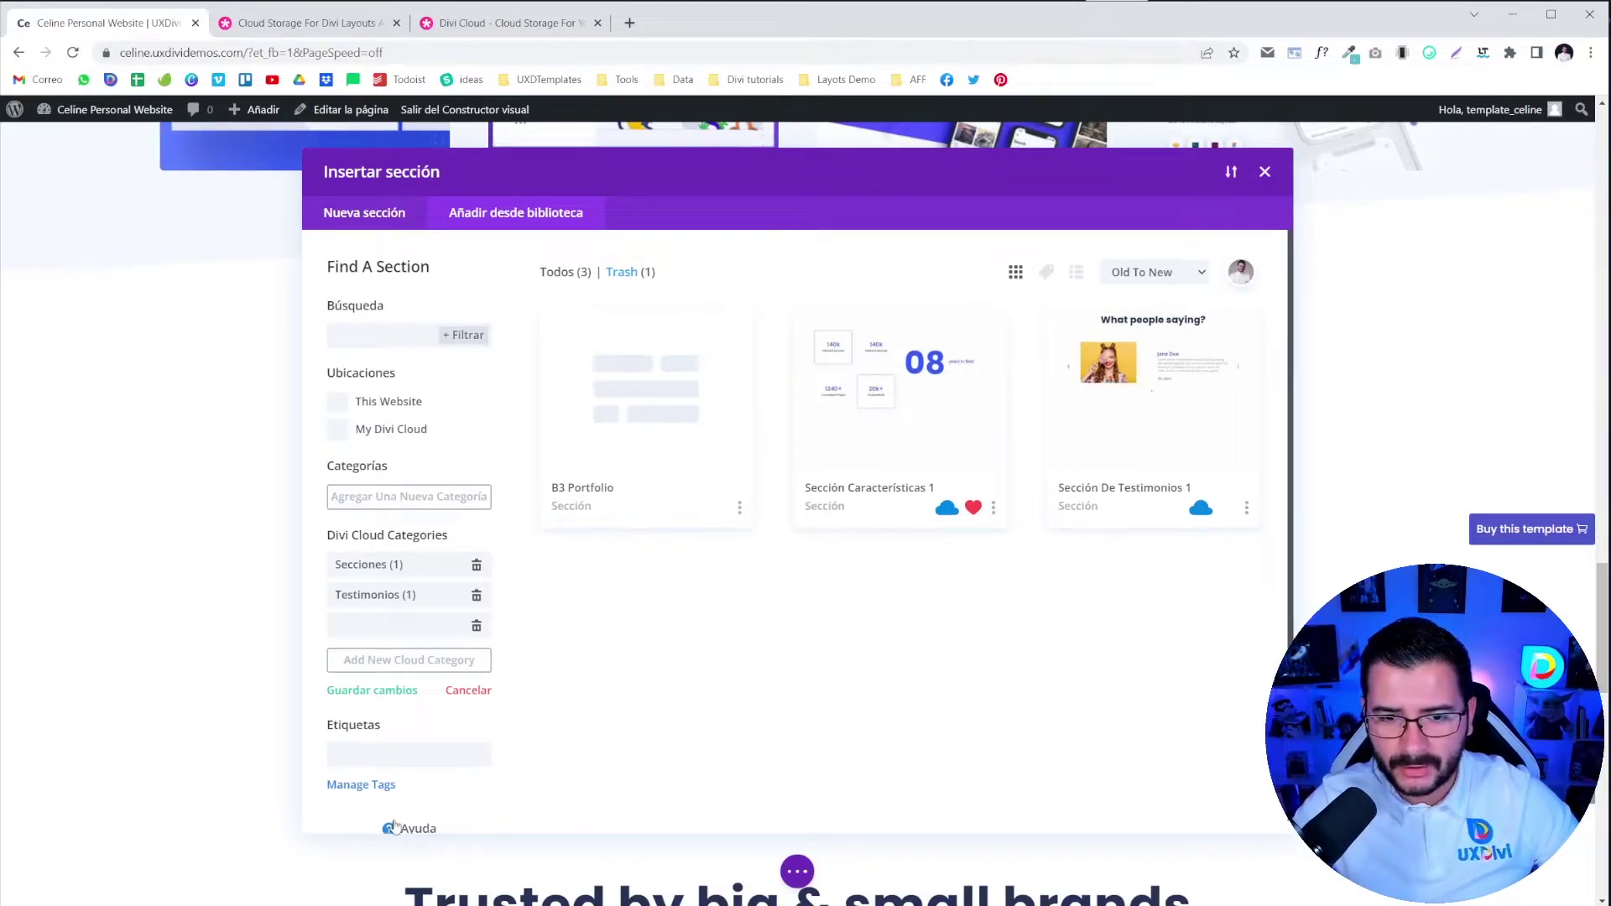
pyautogui.click(475, 626)
pyautogui.click(468, 661)
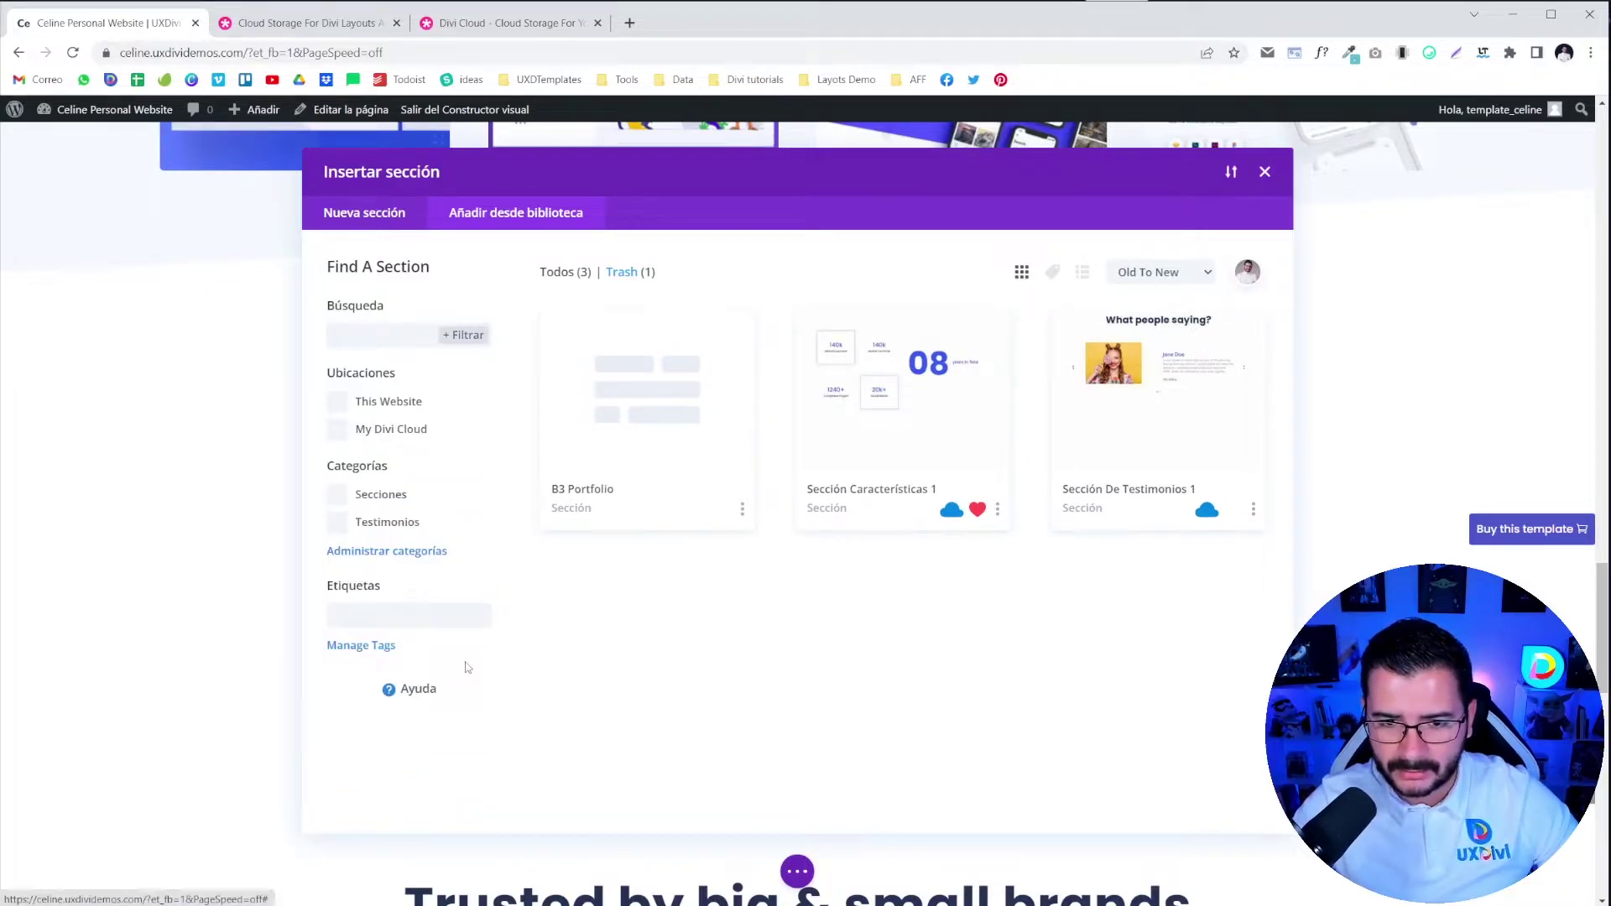
# Examine the Divi Cloud tag management and the options of the search filter for the saved sections.
pyautogui.click(371, 646)
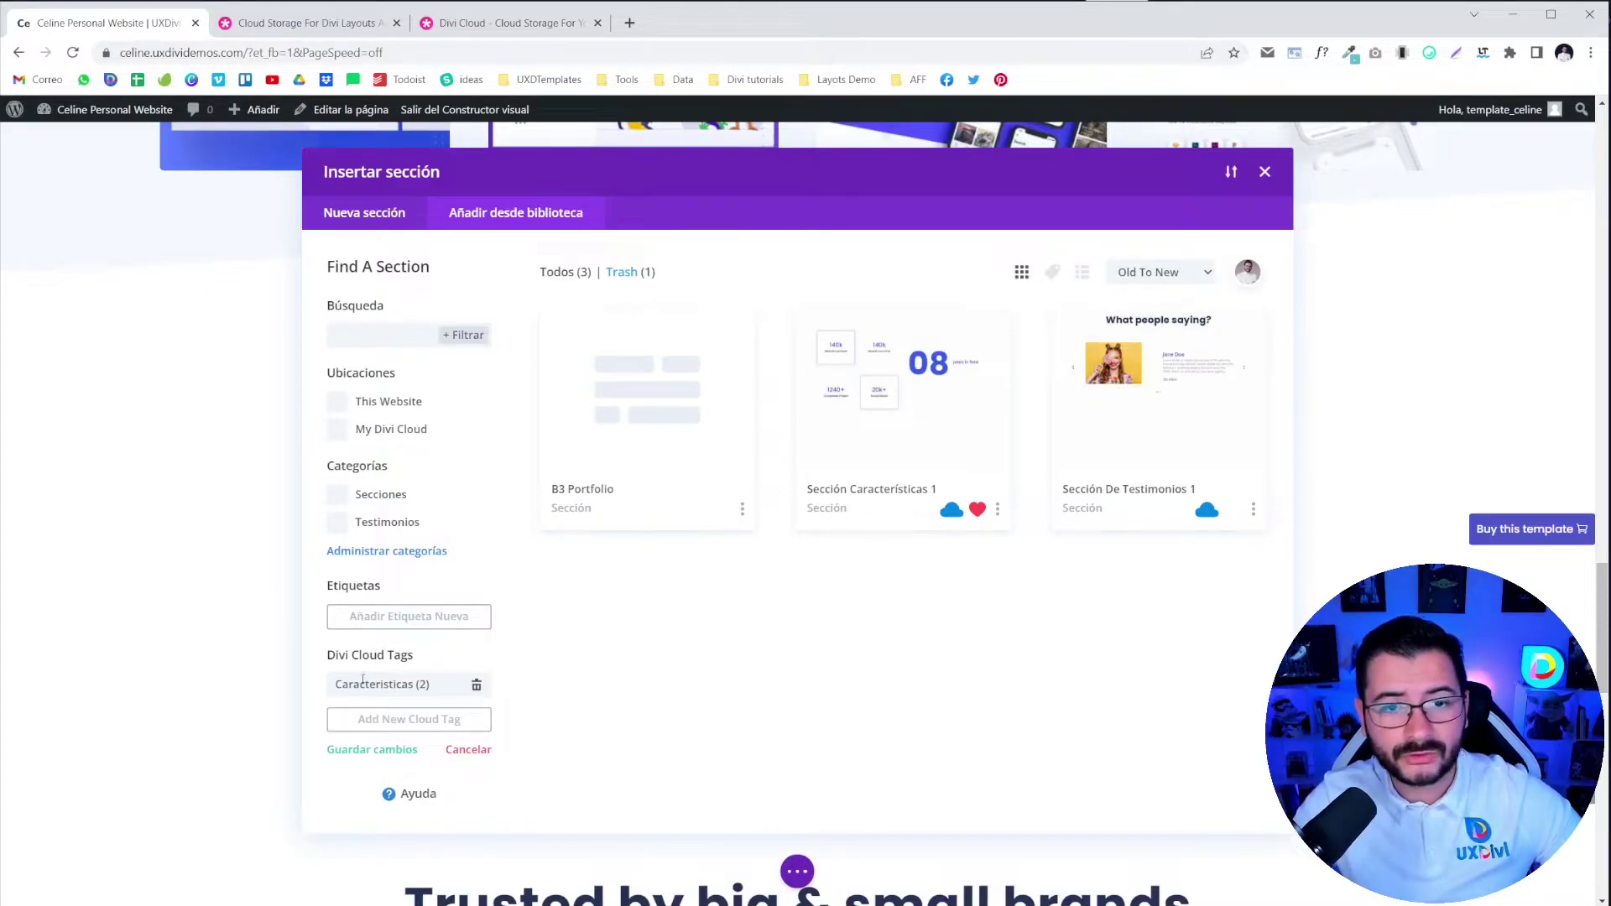
pyautogui.click(467, 751)
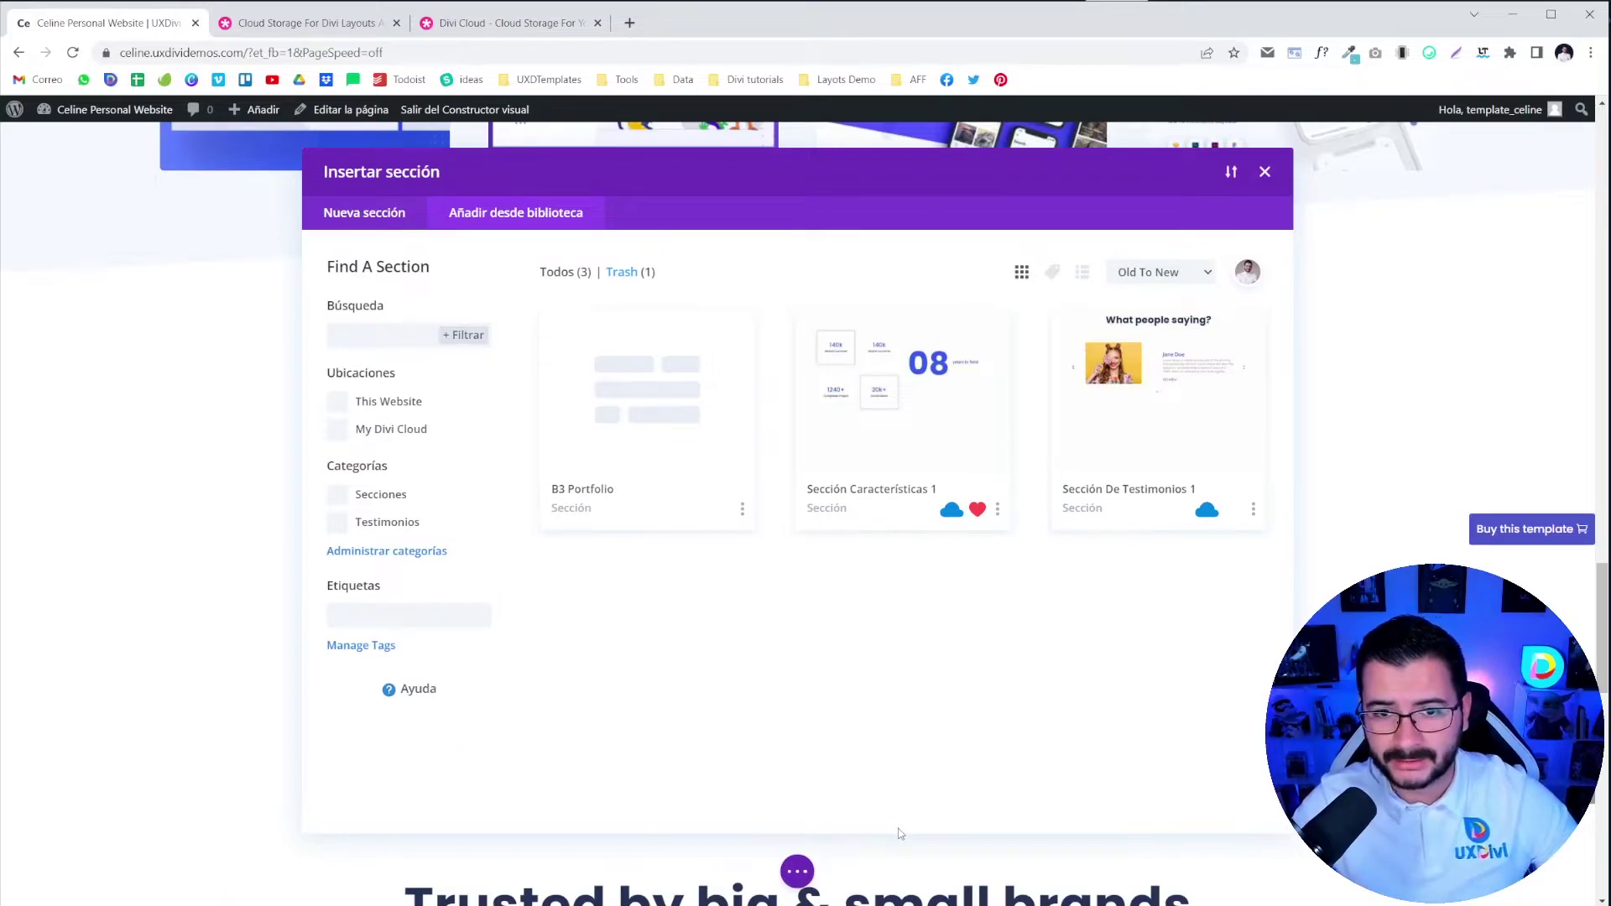
pyautogui.click(467, 336)
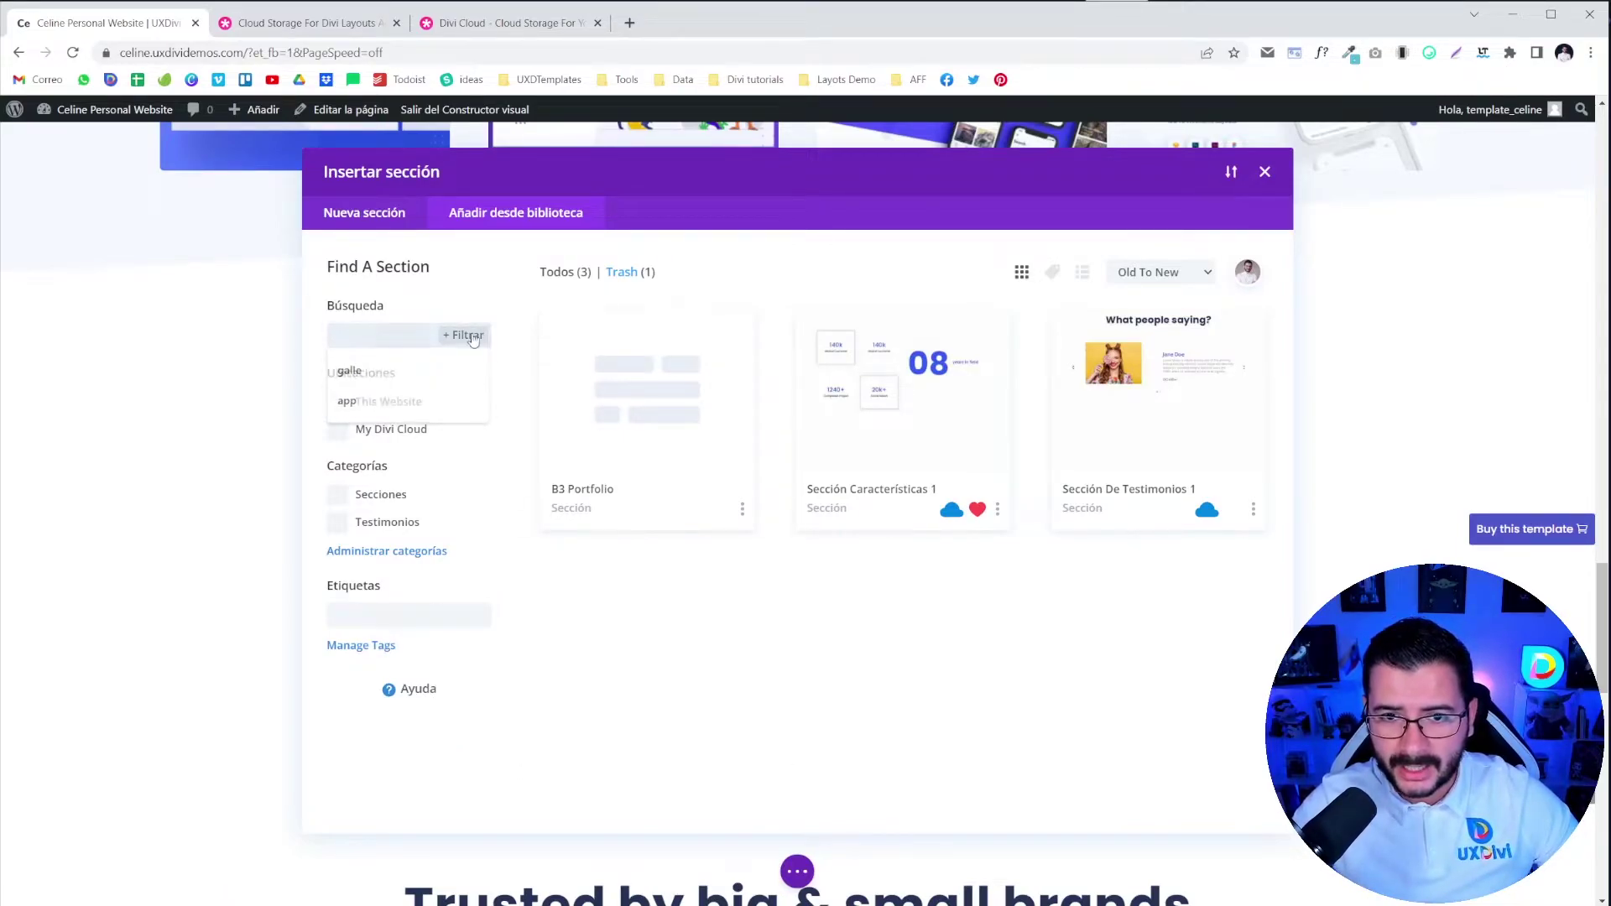
pyautogui.click(403, 436)
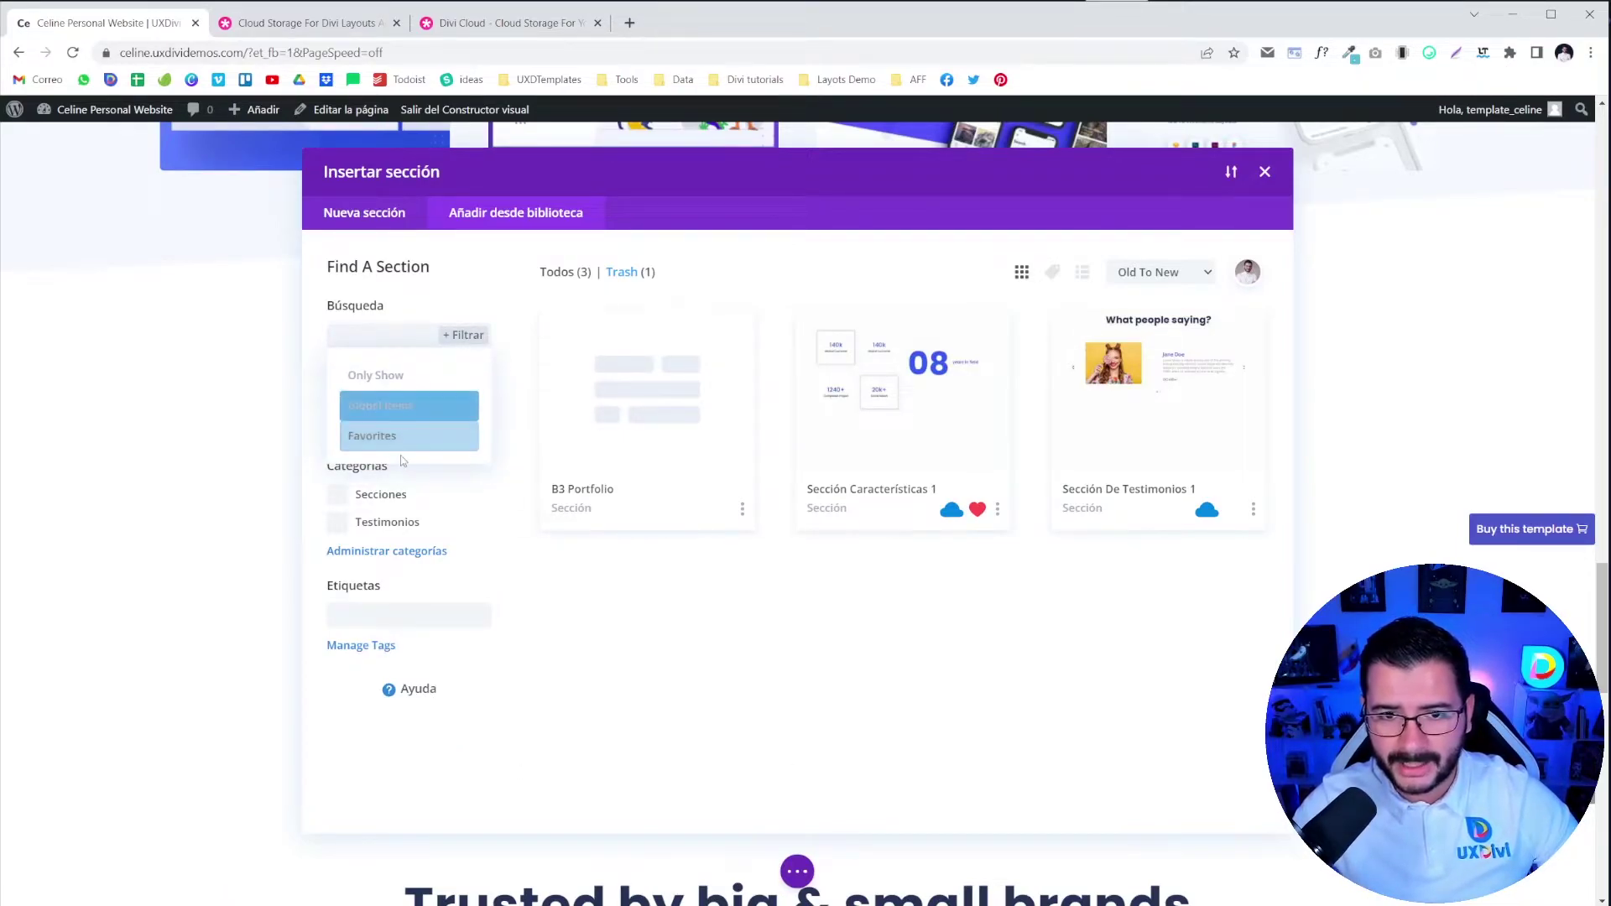
# Permanently delete the B3 Portfolio section from the library trash and return to the list of all saved sections.
pyautogui.click(621, 272)
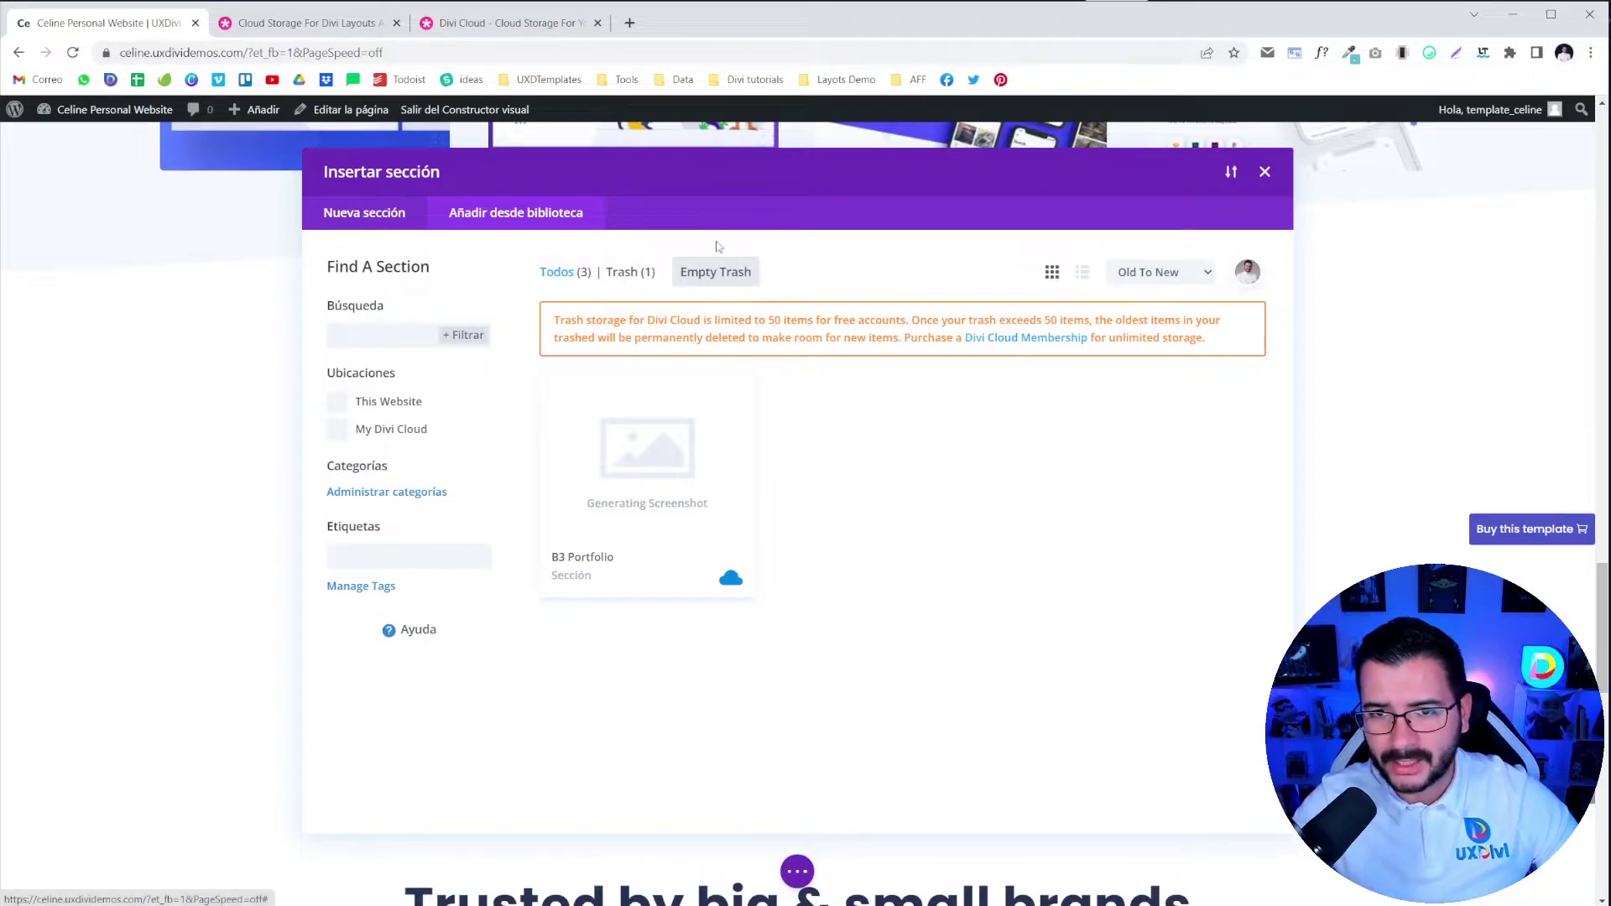
pyautogui.moveTo(613, 585)
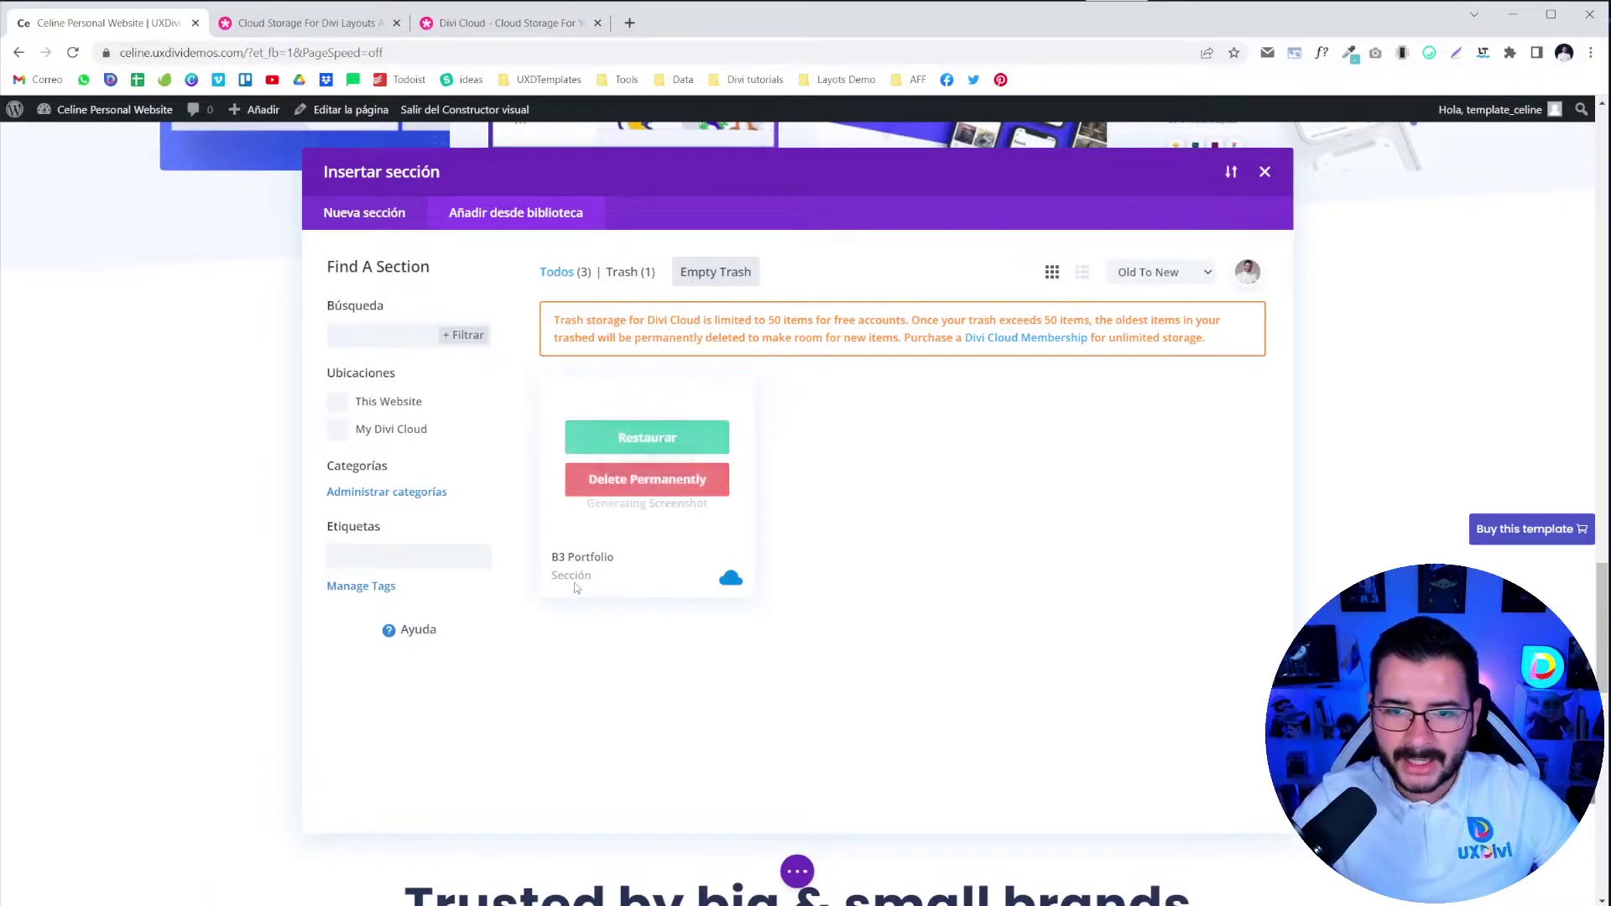
pyautogui.click(552, 273)
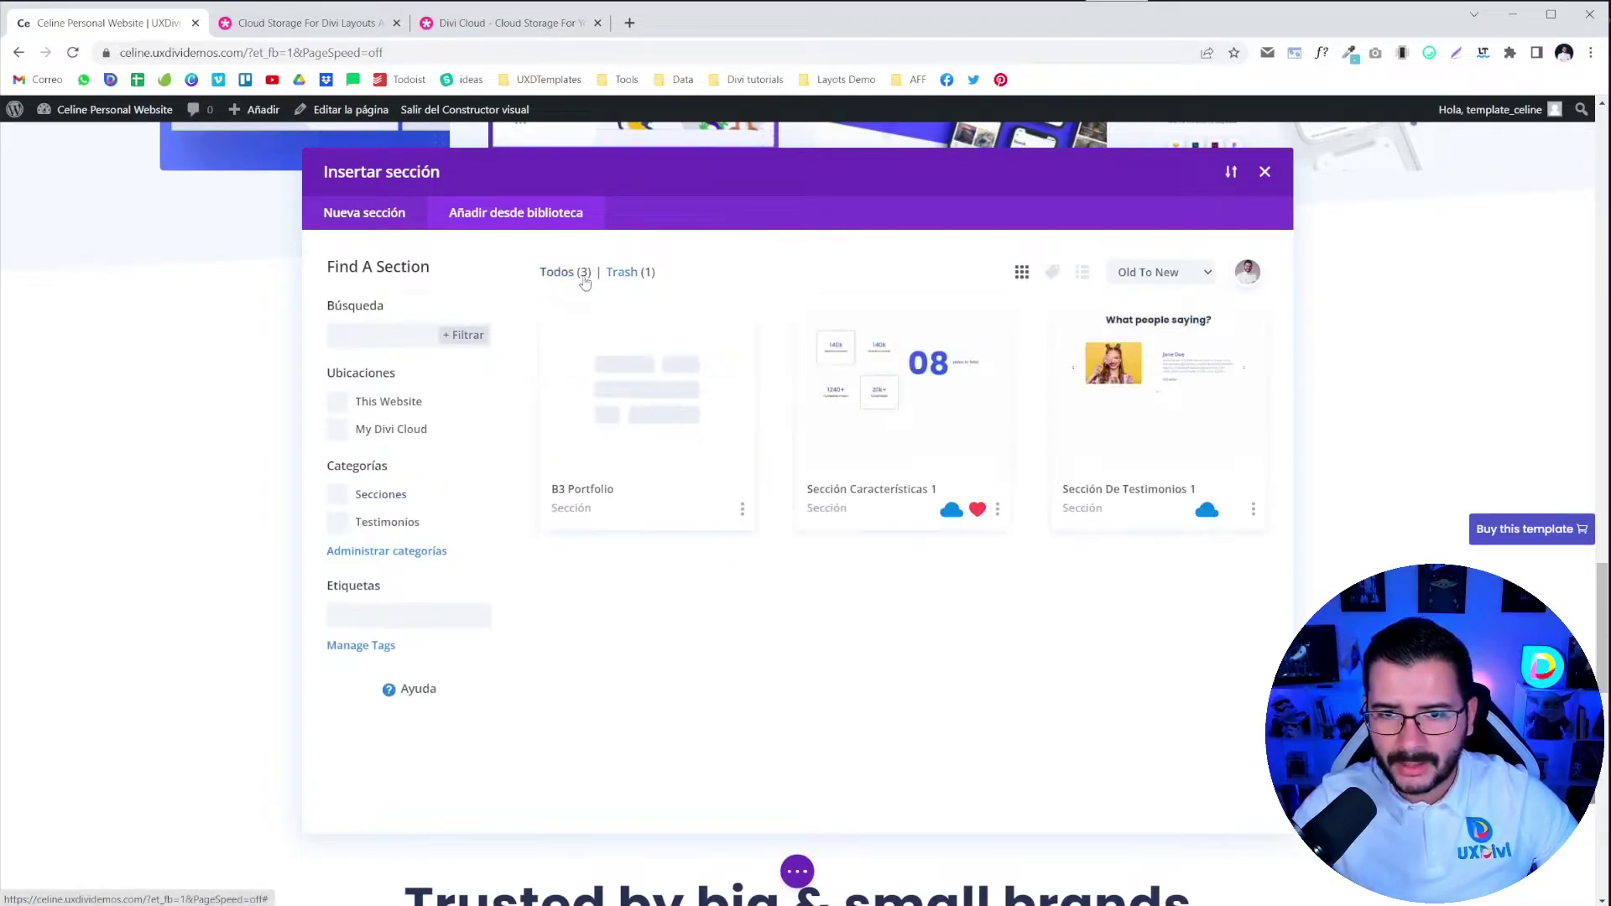
pyautogui.click(628, 273)
pyautogui.moveTo(734, 524)
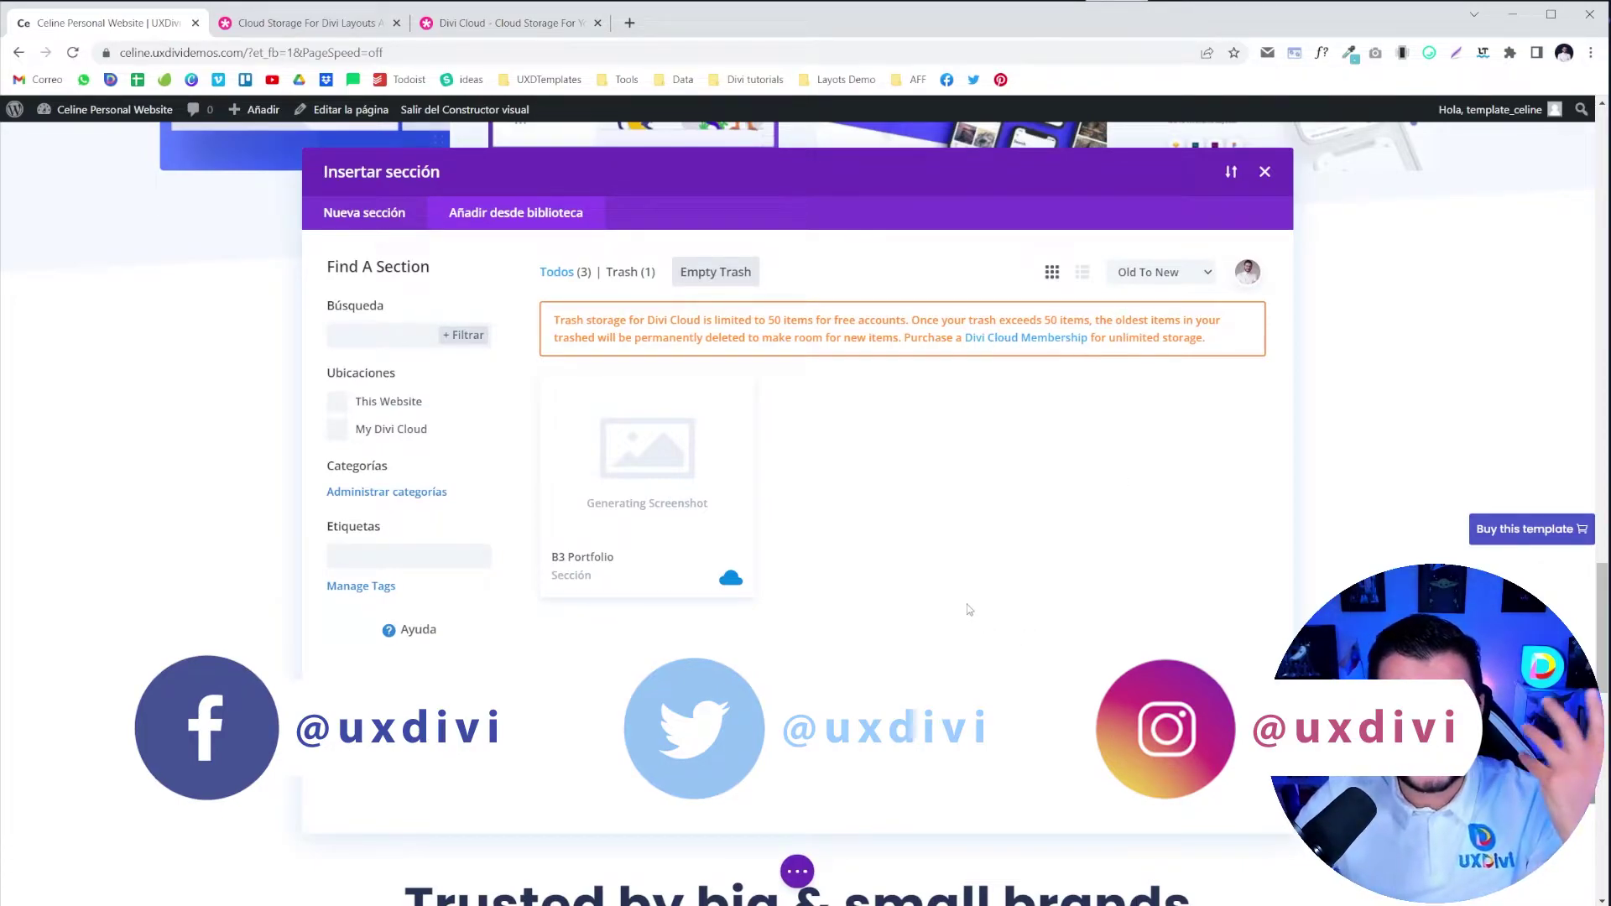
pyautogui.moveTo(730, 570)
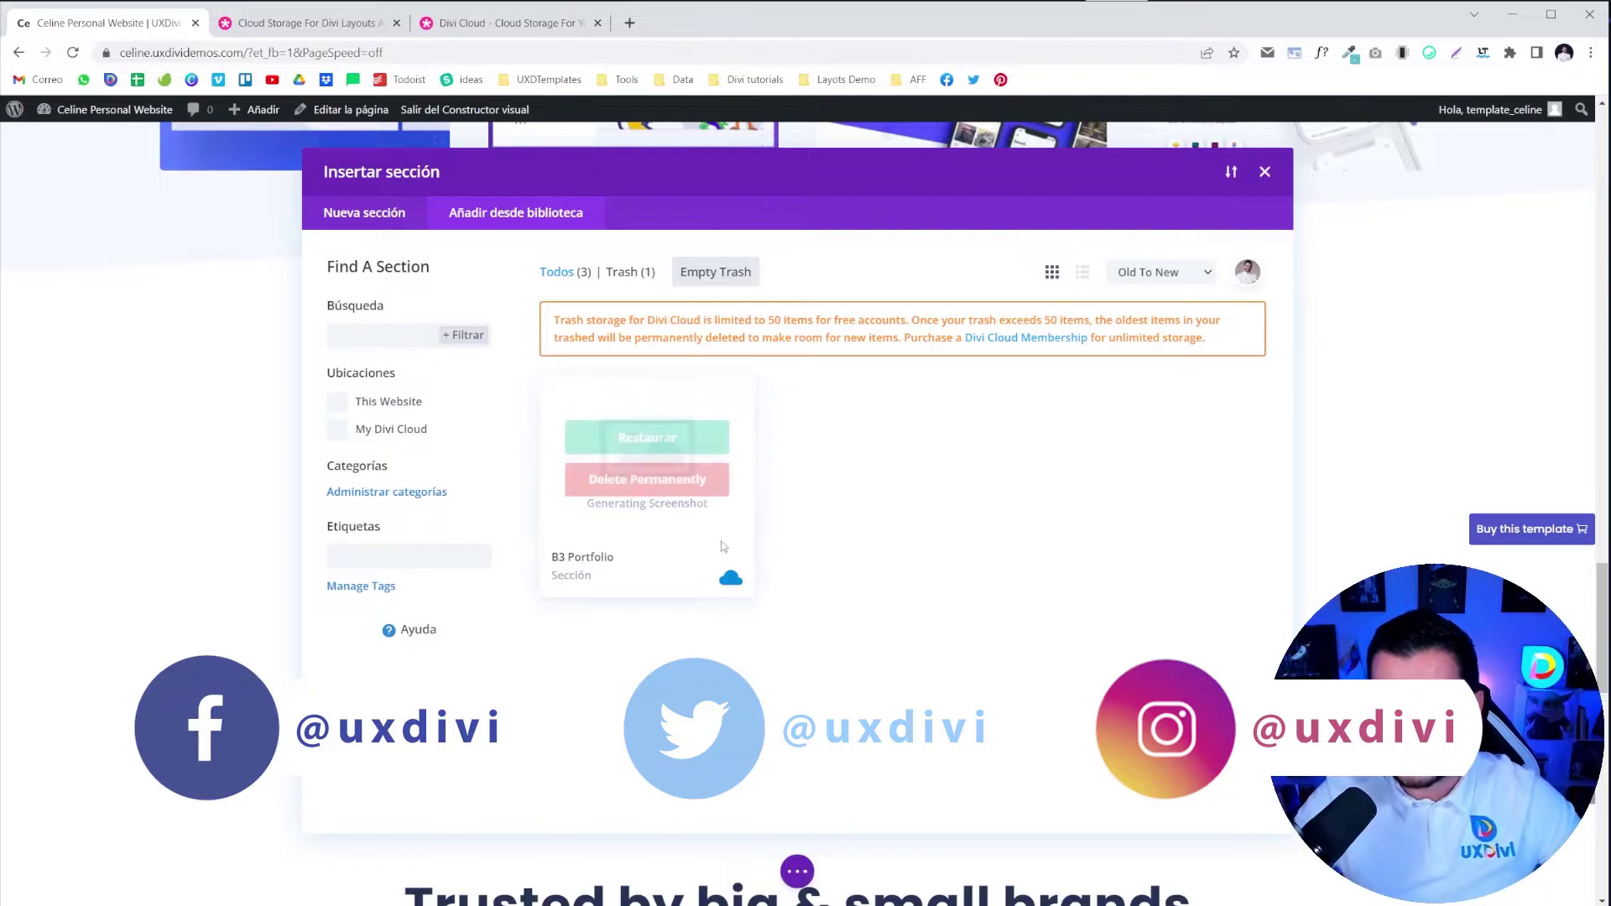
pyautogui.click(658, 481)
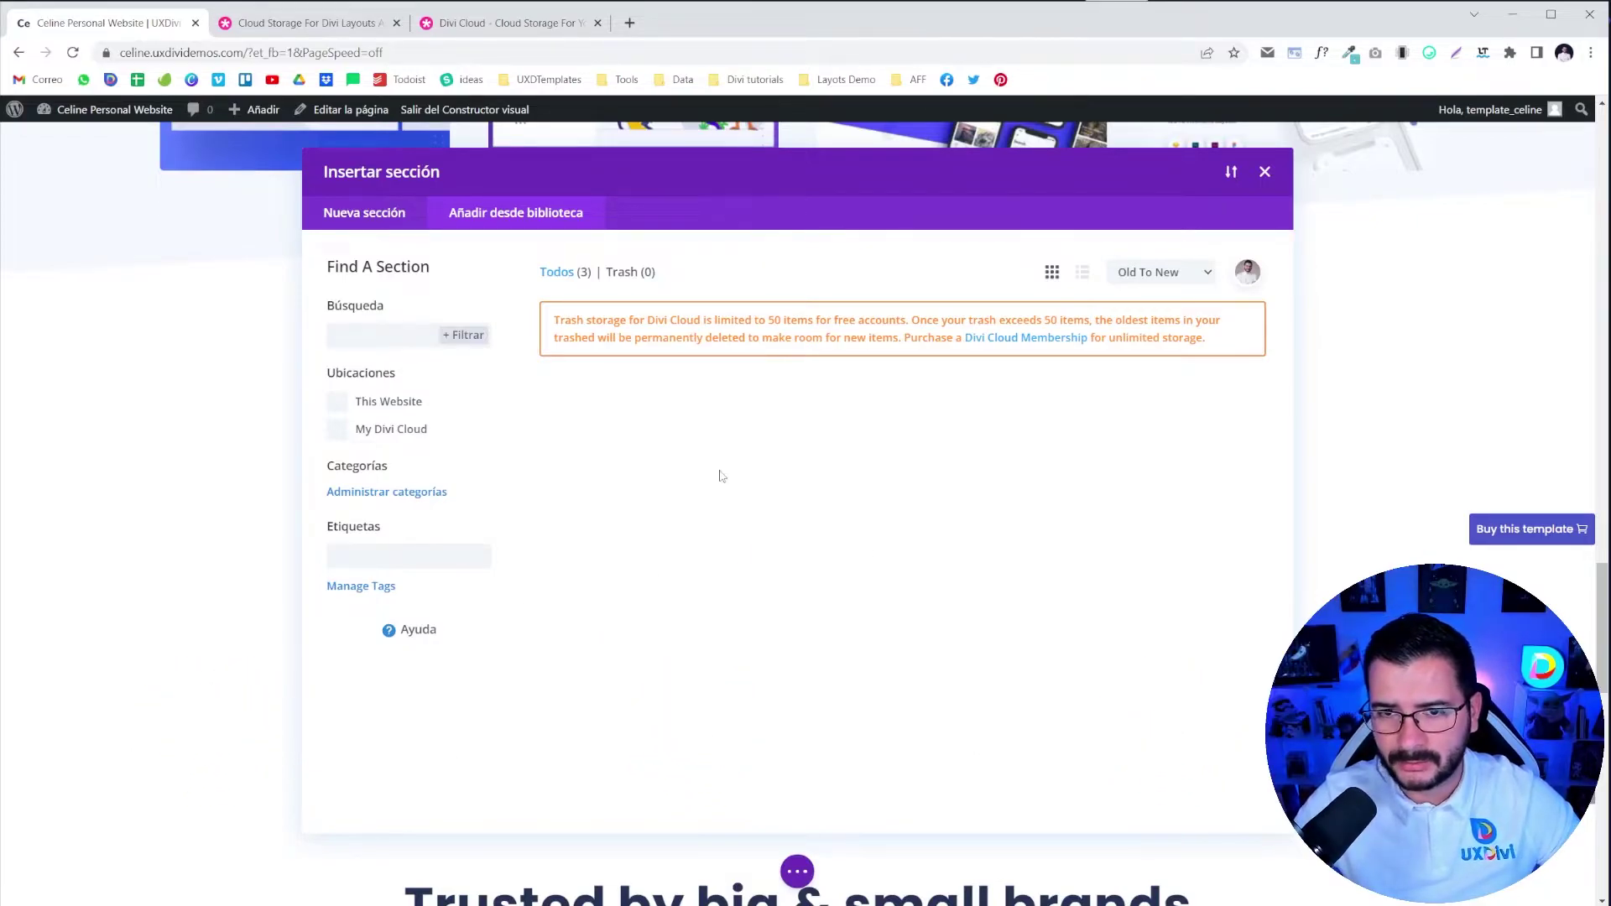
pyautogui.click(558, 272)
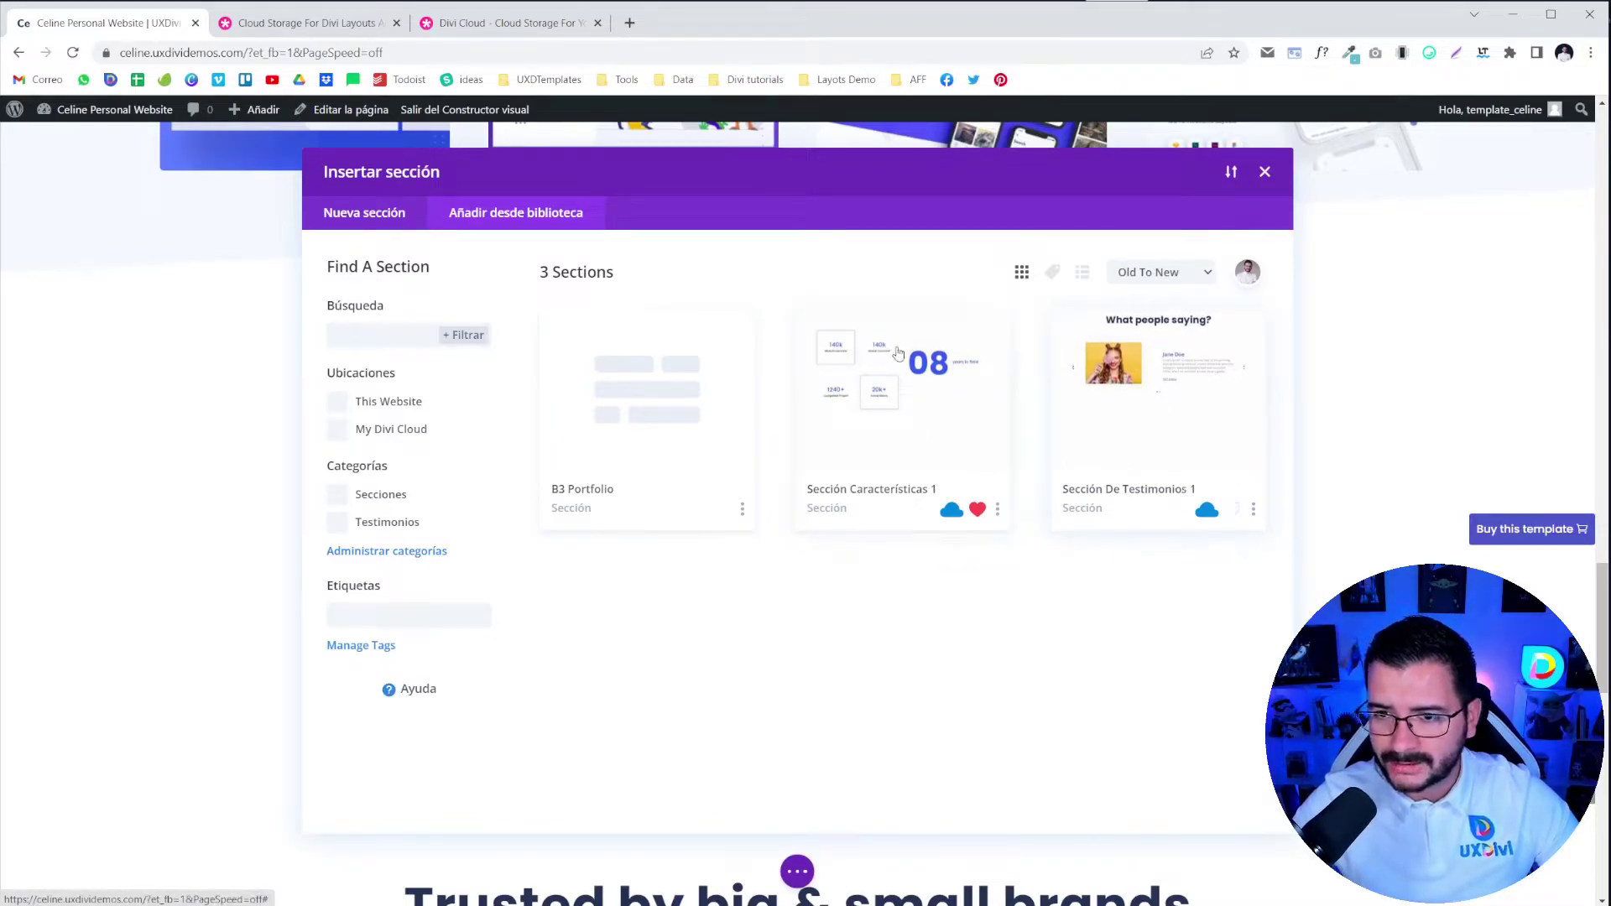
# Insert the saved section "Sección De Testimonios 1" from Divi Cloud into the page and check its placement.
pyautogui.click(1145, 495)
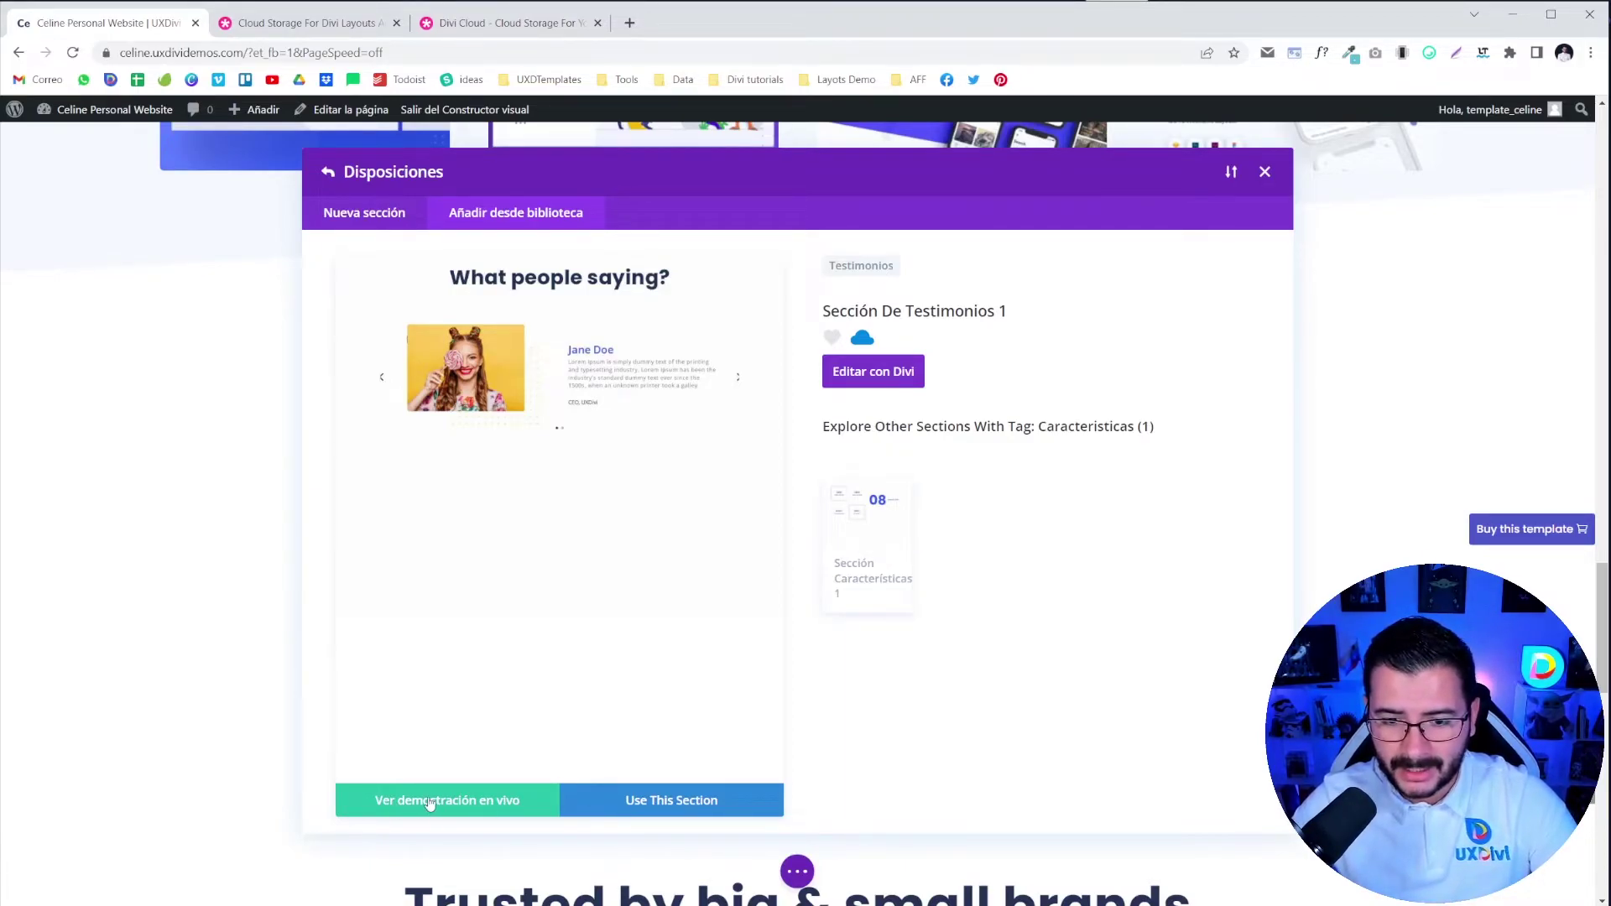
pyautogui.click(666, 803)
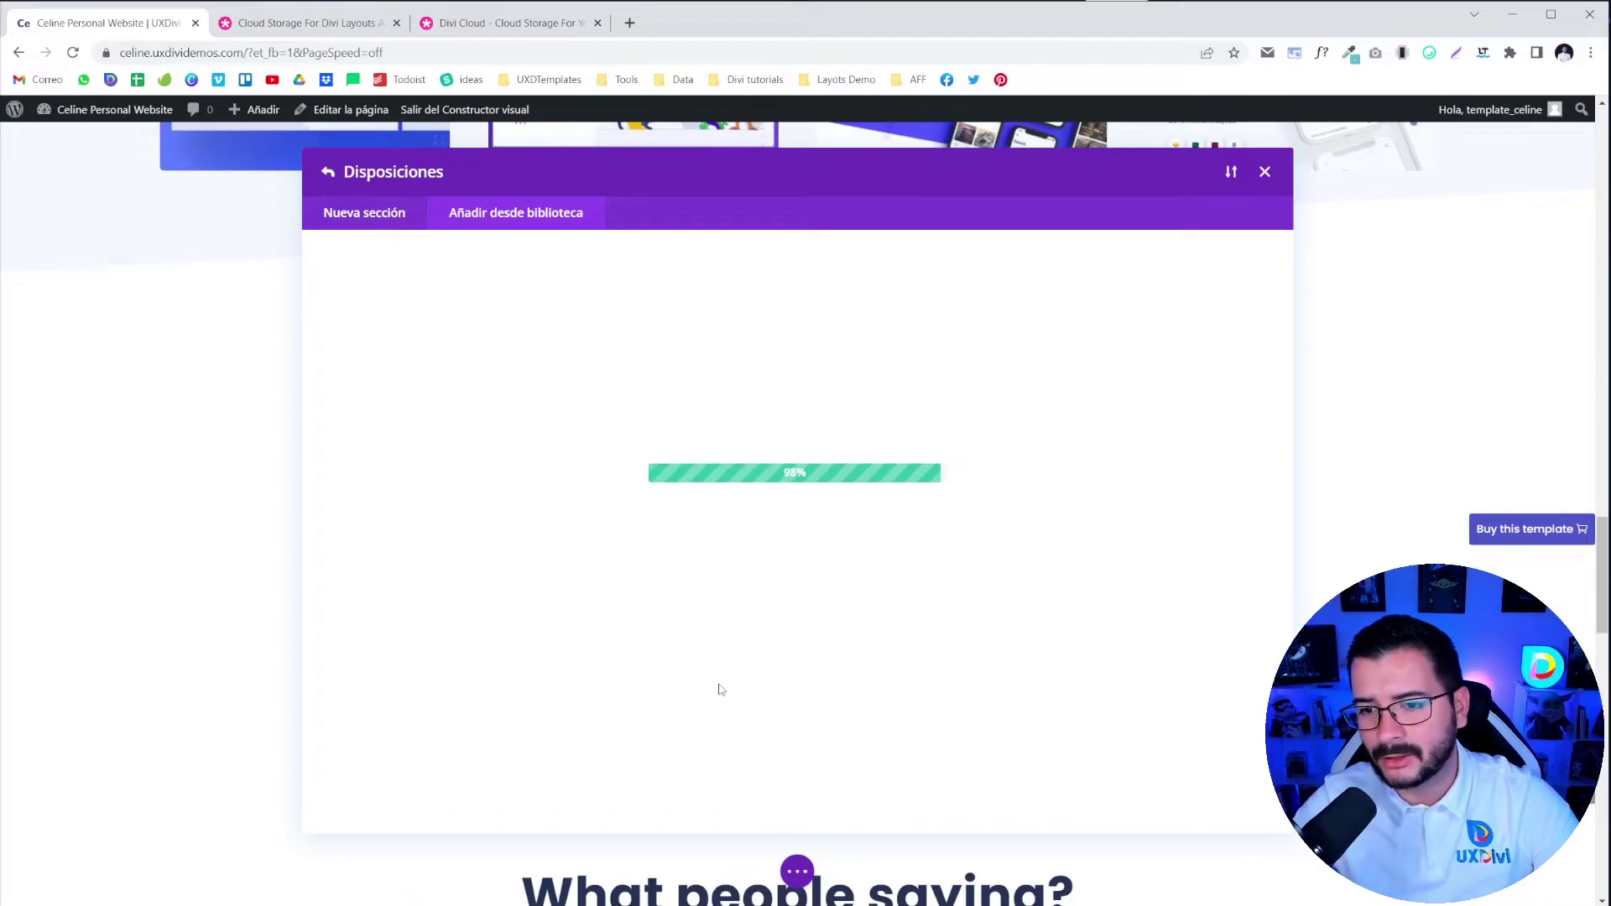
pyautogui.scroll(-8, 719, 684)
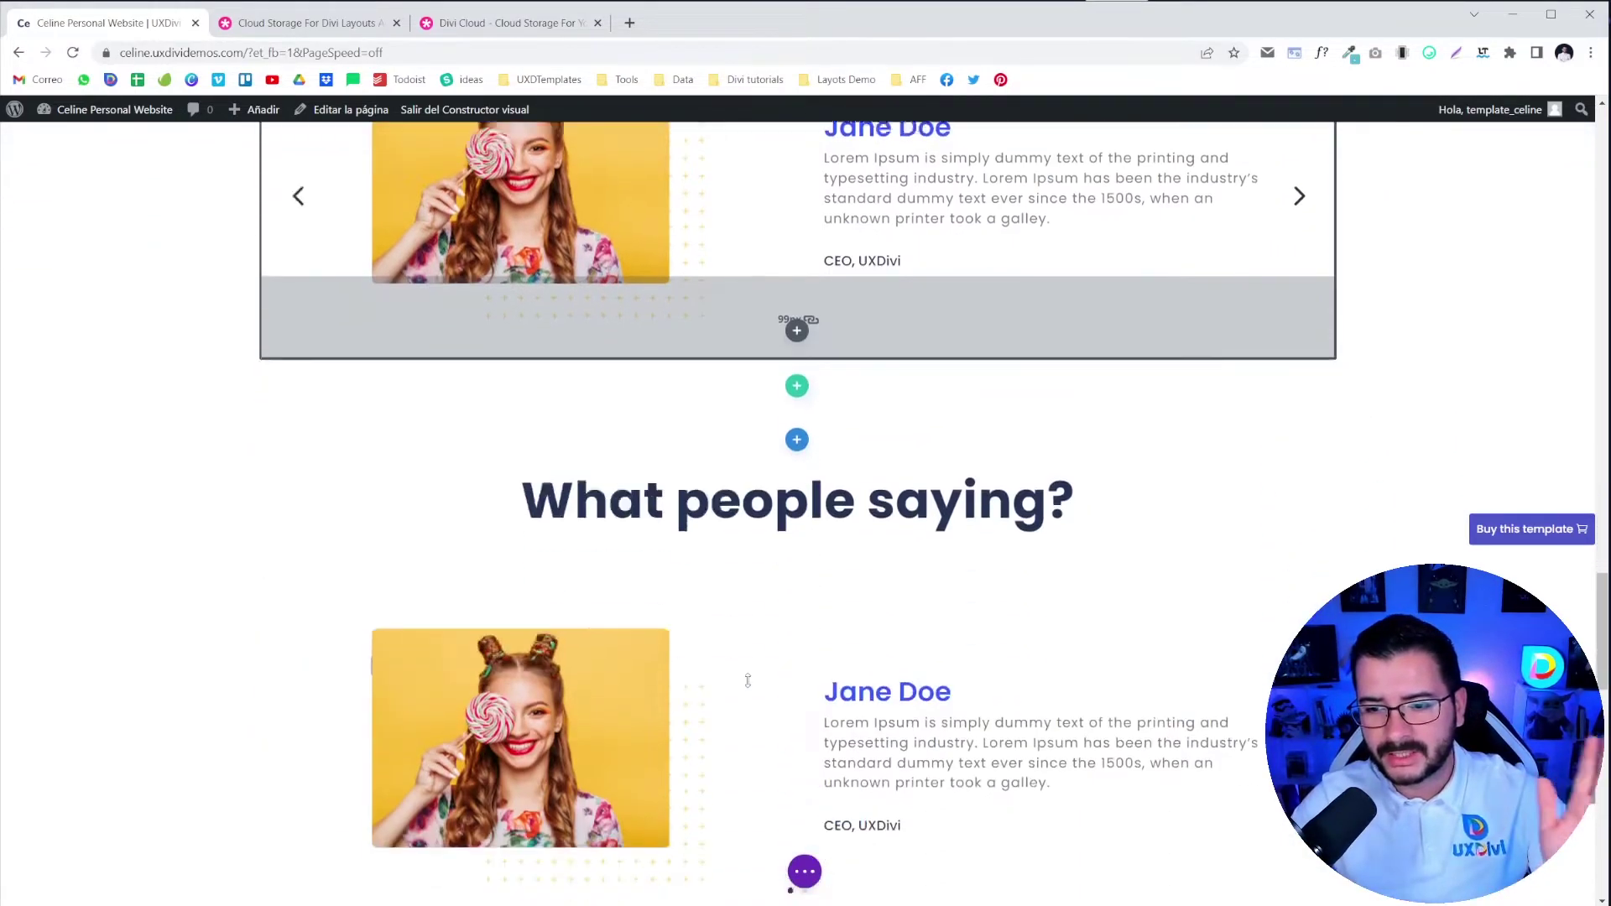
pyautogui.scroll(3, 719, 683)
pyautogui.scroll(-2, 641, 511)
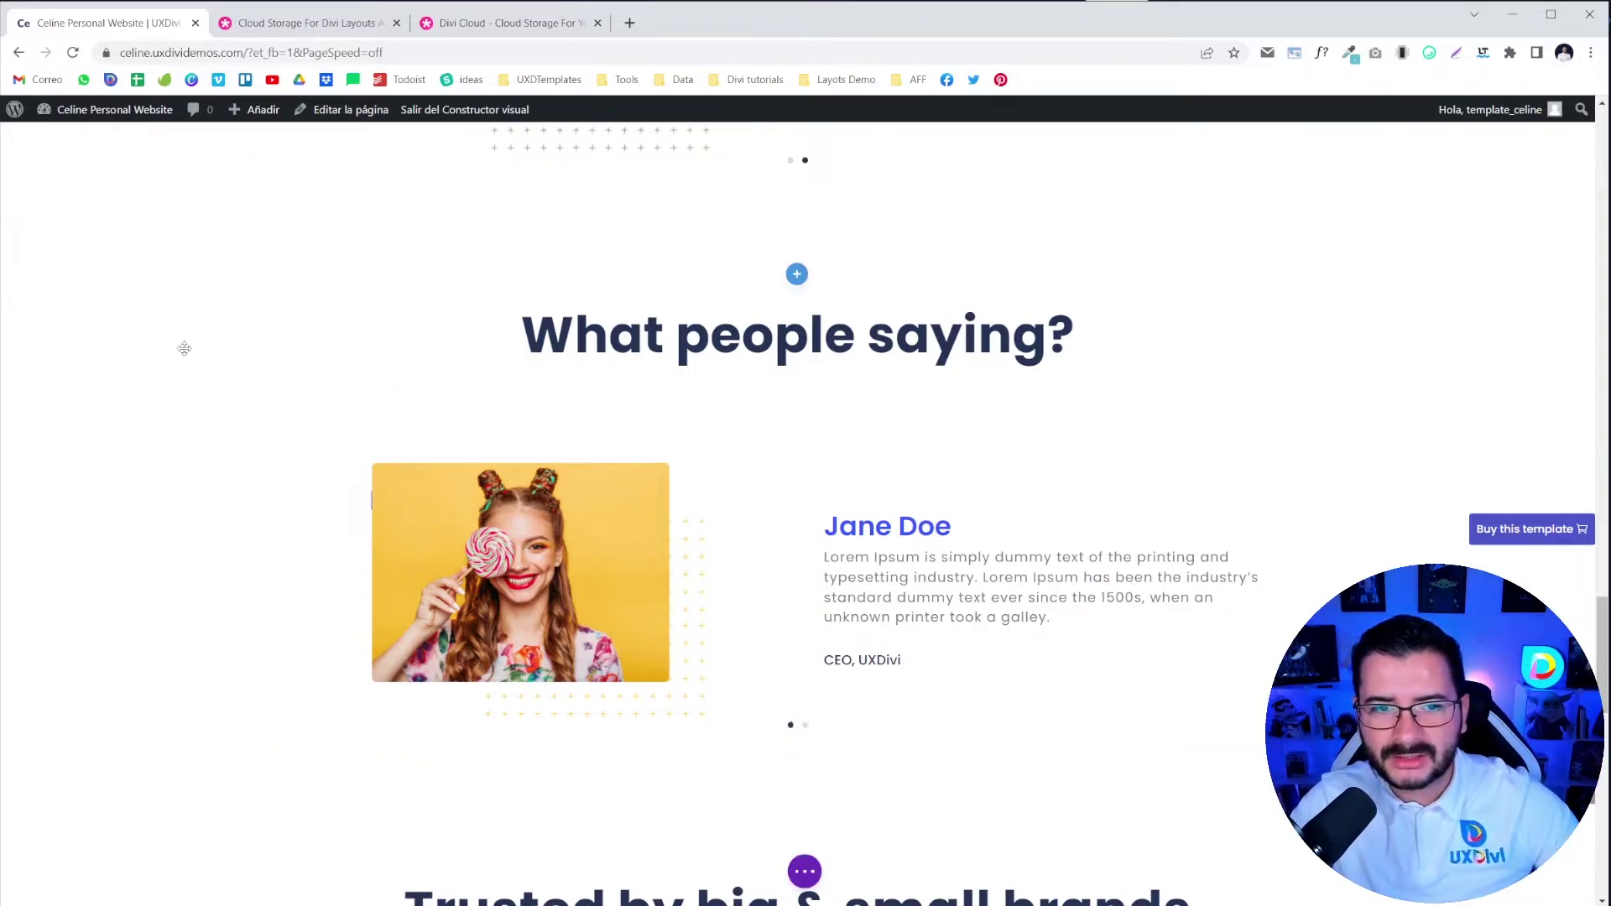
# Look over the whole page, from the hero section through services, portfolio and testimonials down to the footer.
pyautogui.scroll(-7, 227, 377)
pyautogui.scroll(10, 590, 419)
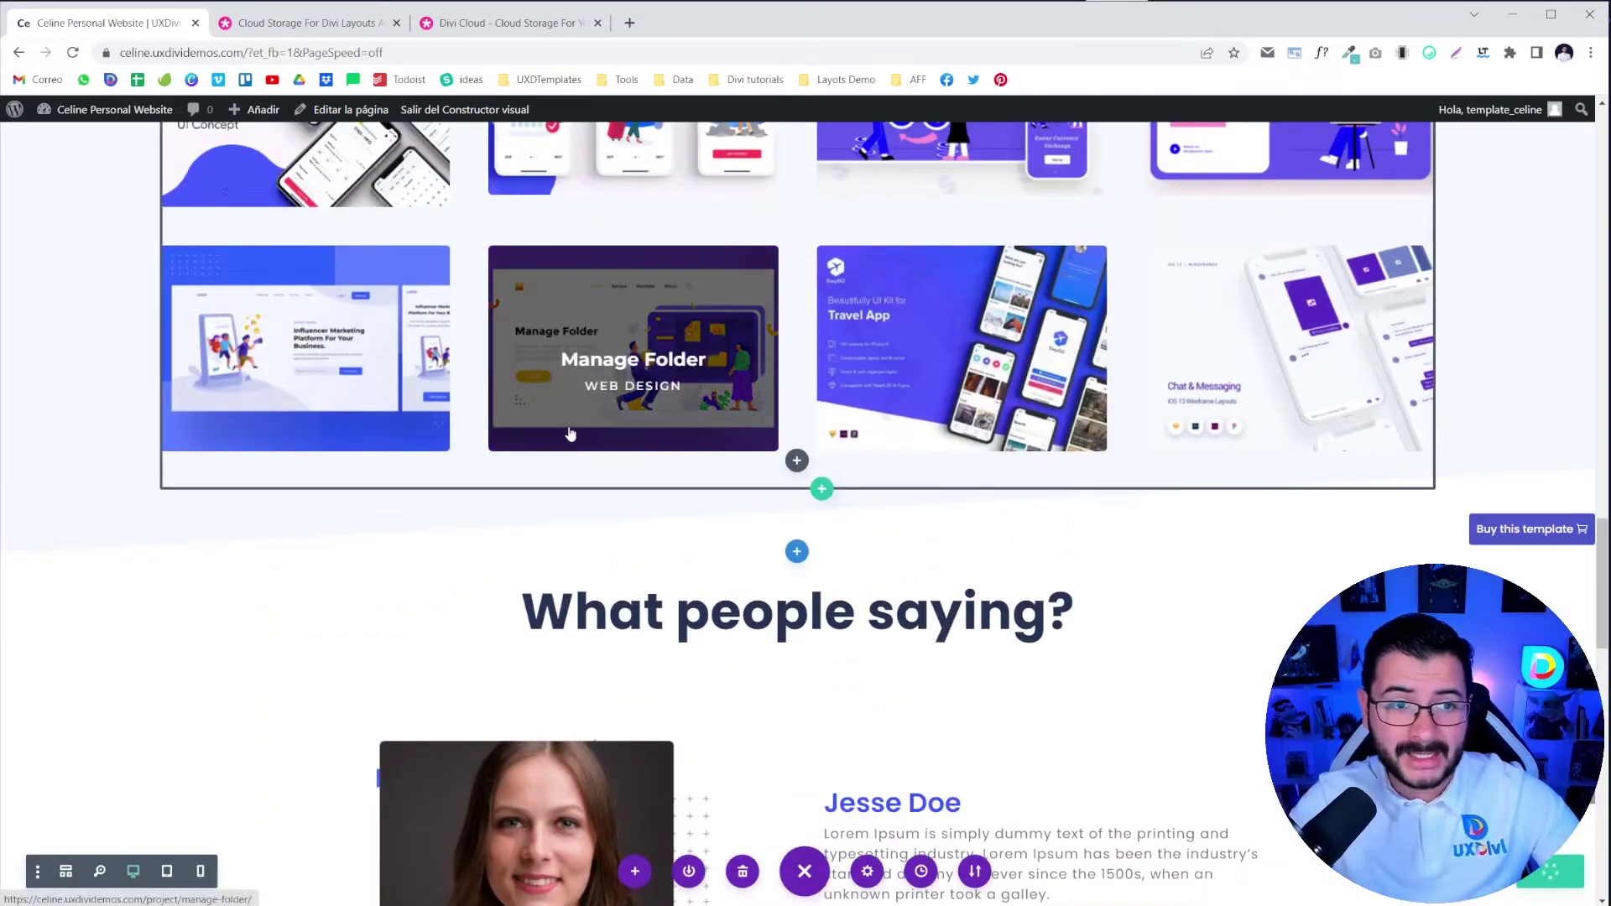
pyautogui.scroll(10, 577, 443)
pyautogui.scroll(5, 553, 437)
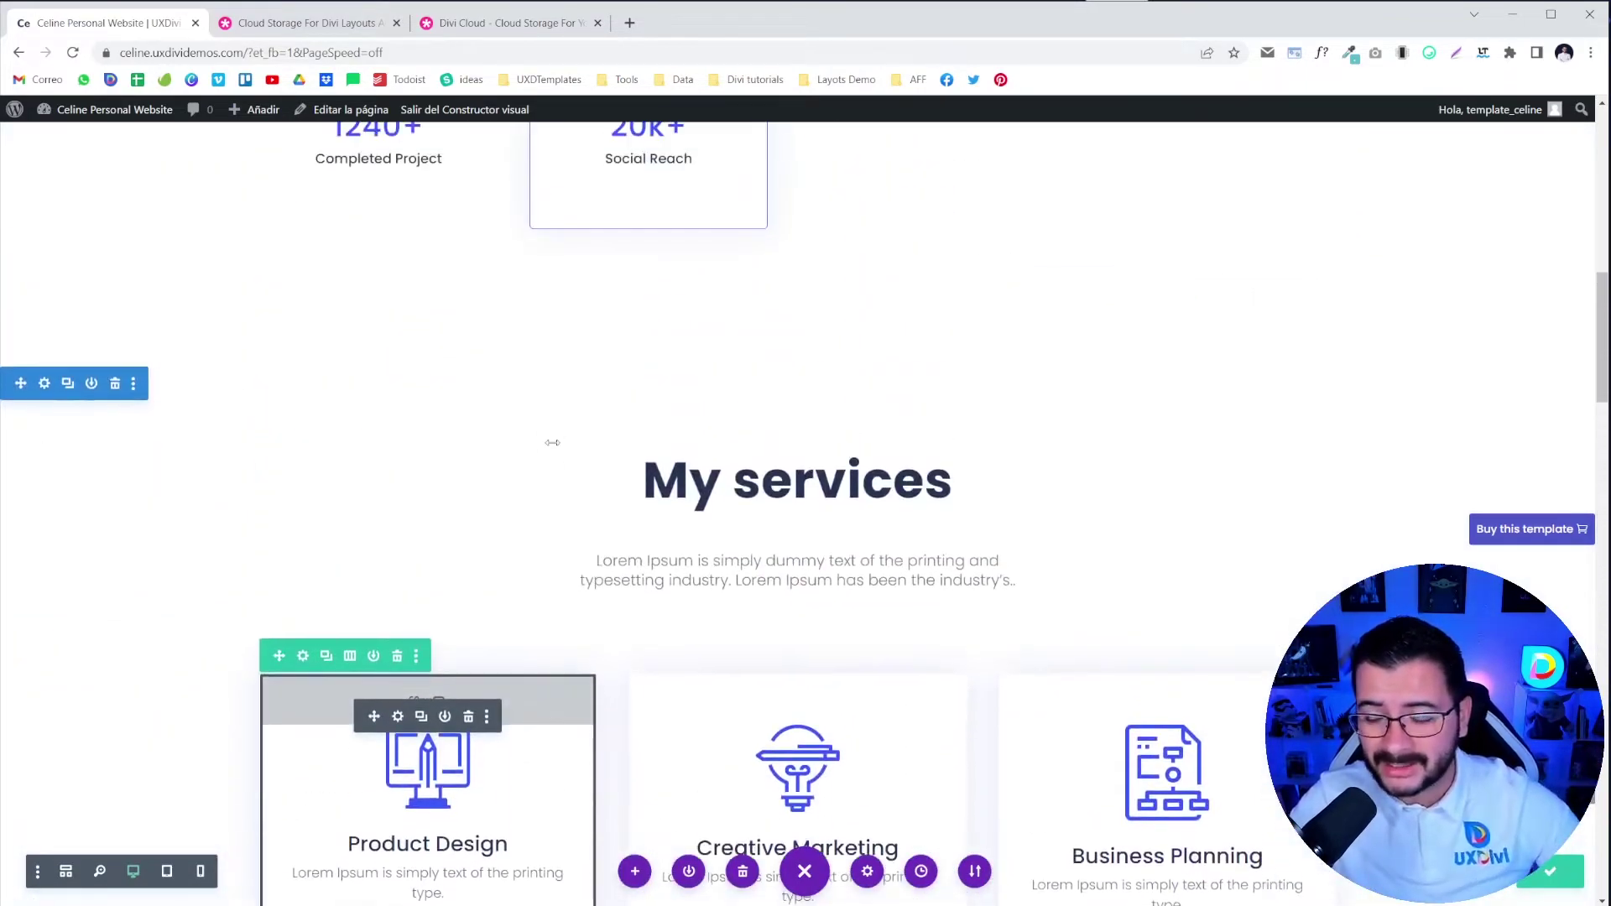
pyautogui.scroll(1, 606, 435)
pyautogui.scroll(10, 606, 435)
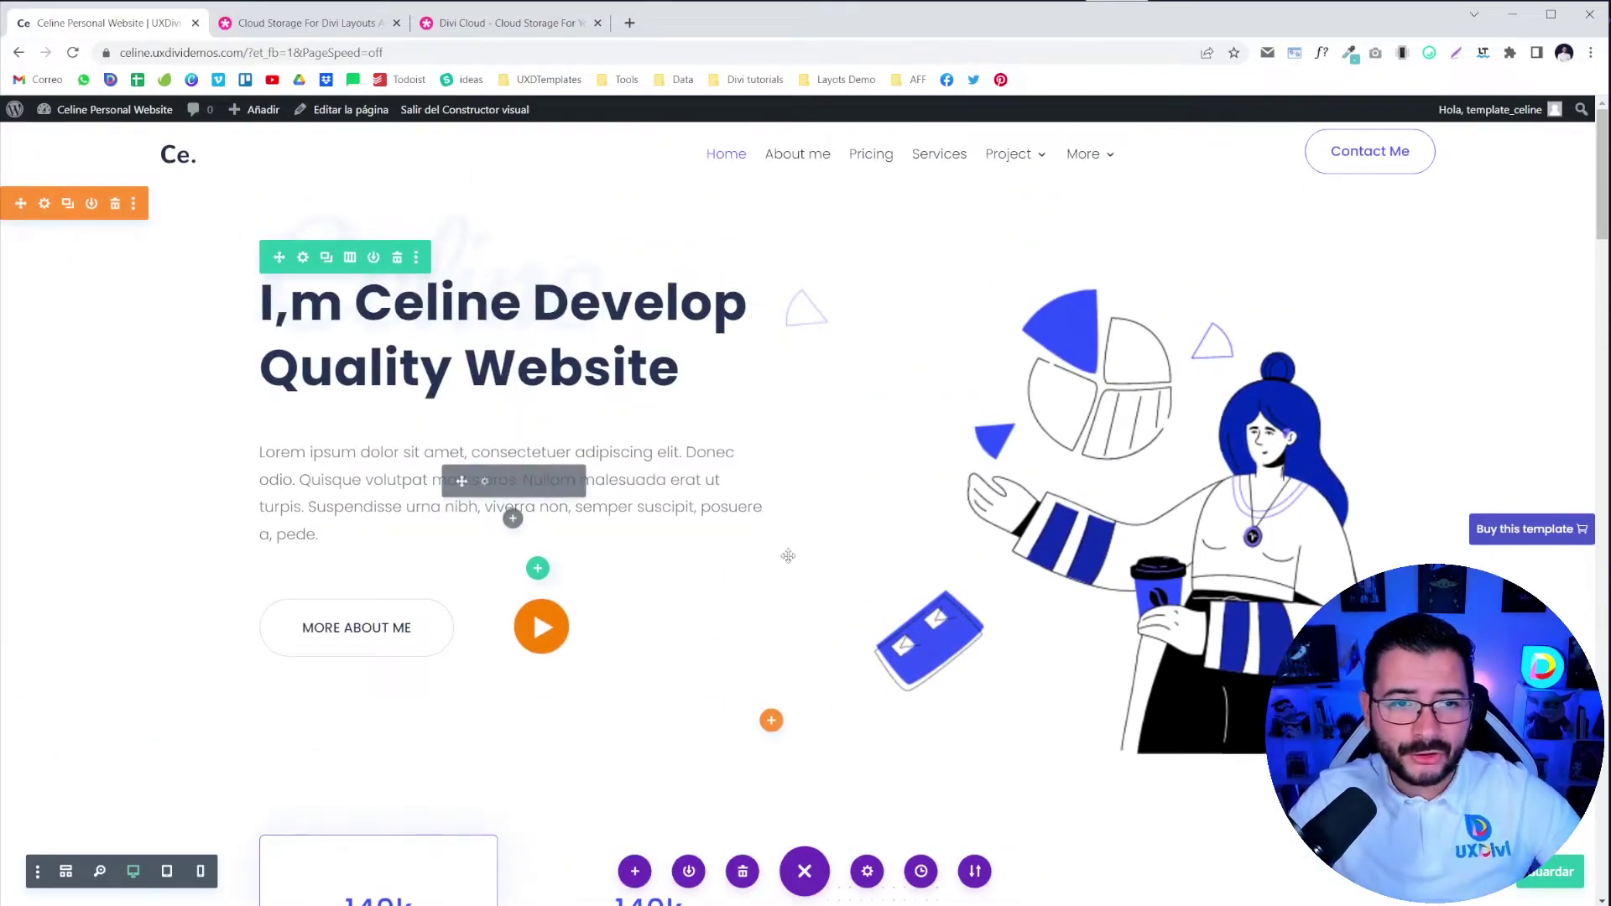
pyautogui.scroll(-15, 595, 425)
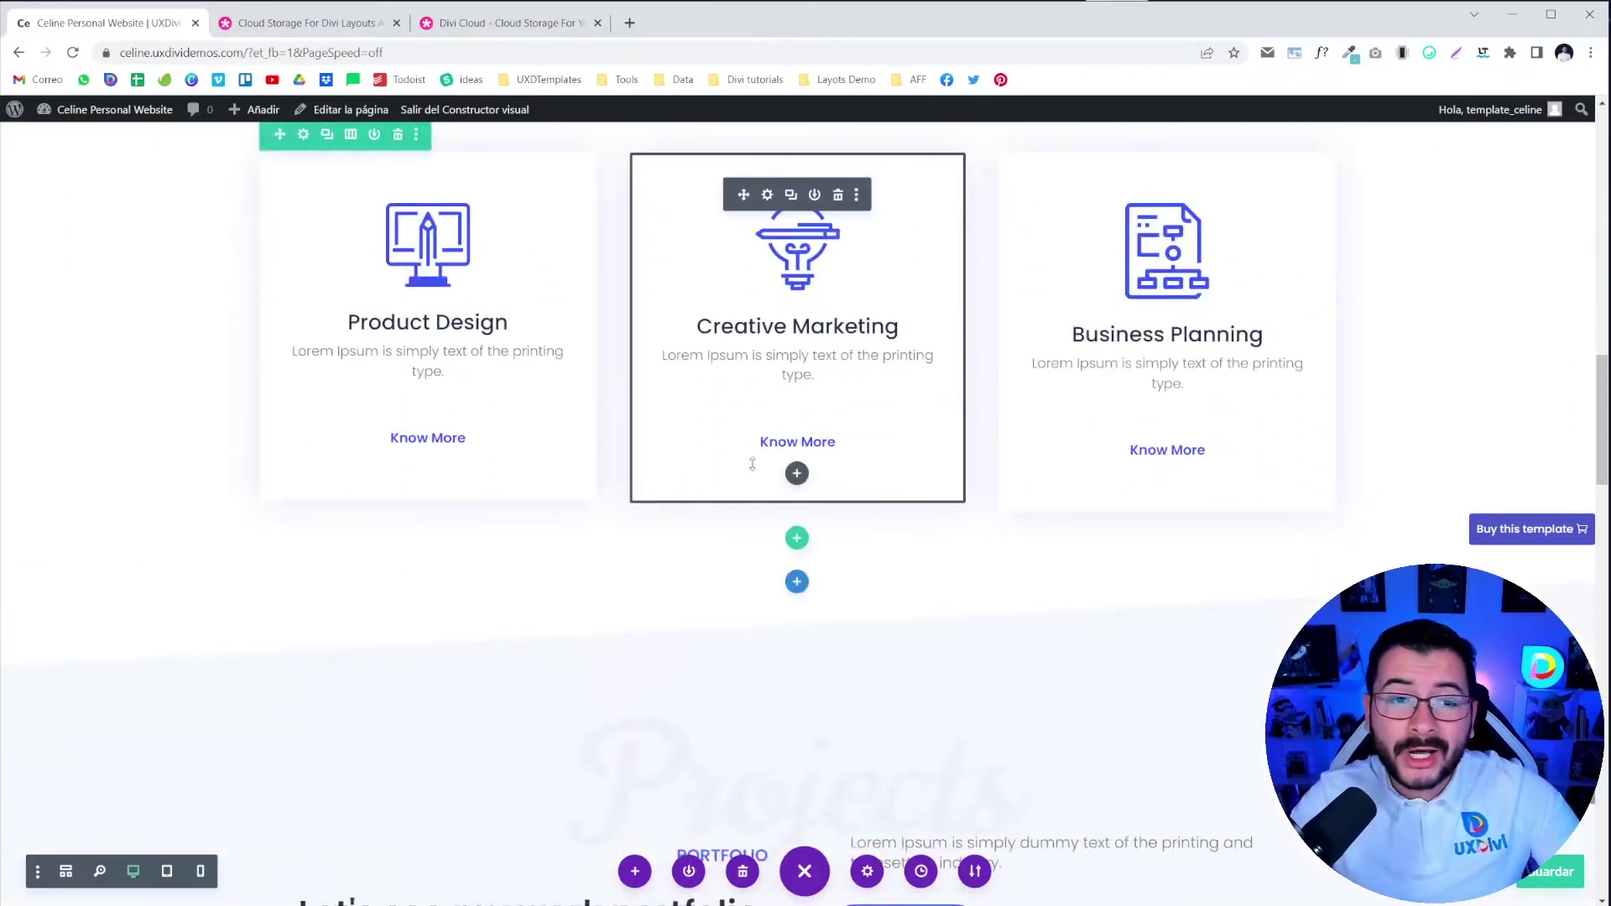
pyautogui.scroll(-1, 778, 464)
pyautogui.scroll(-20, 778, 466)
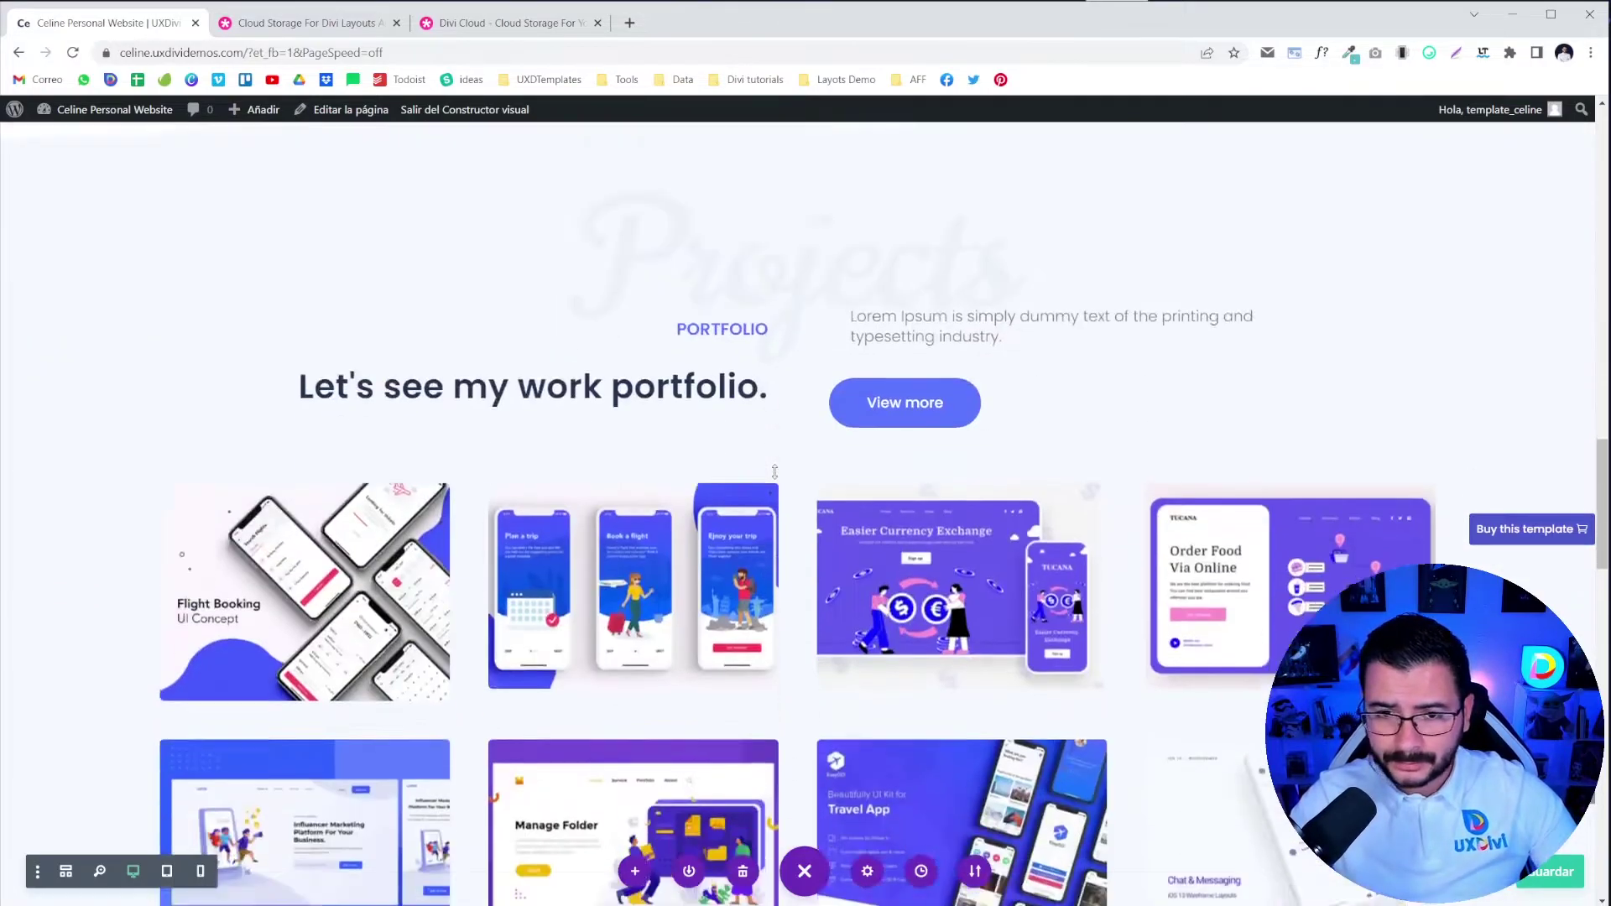
pyautogui.scroll(-5, 686, 450)
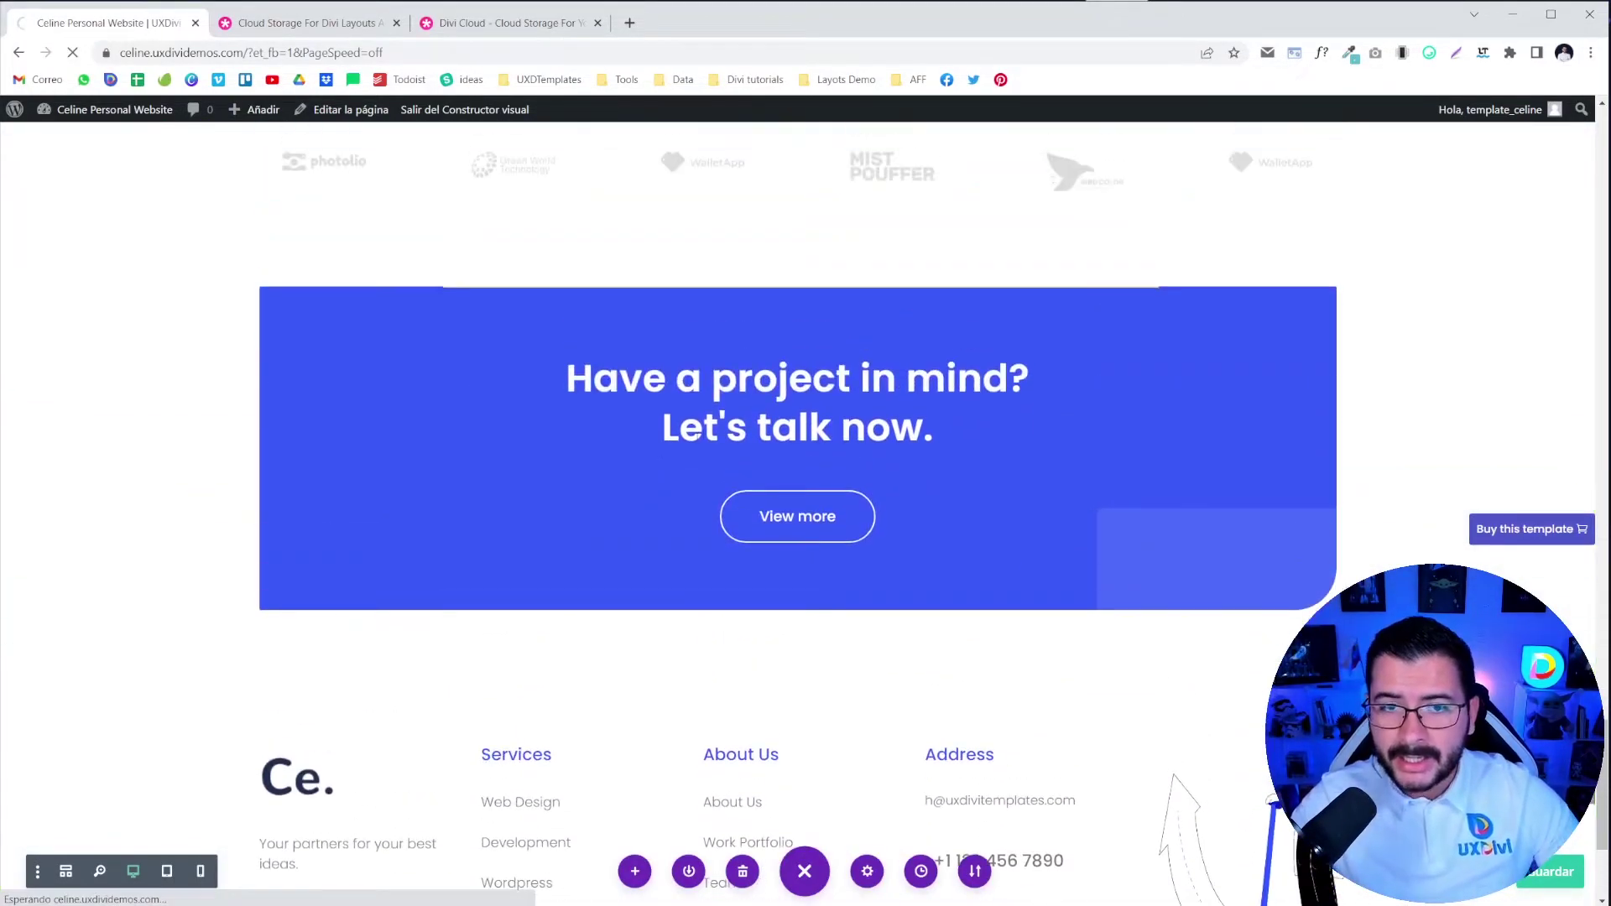
# Switch to the Elegant Themes blog article on Divi Cloud and review its pricing, organizing and saving sections.
pyautogui.click(307, 25)
pyautogui.scroll(-8, 867, 481)
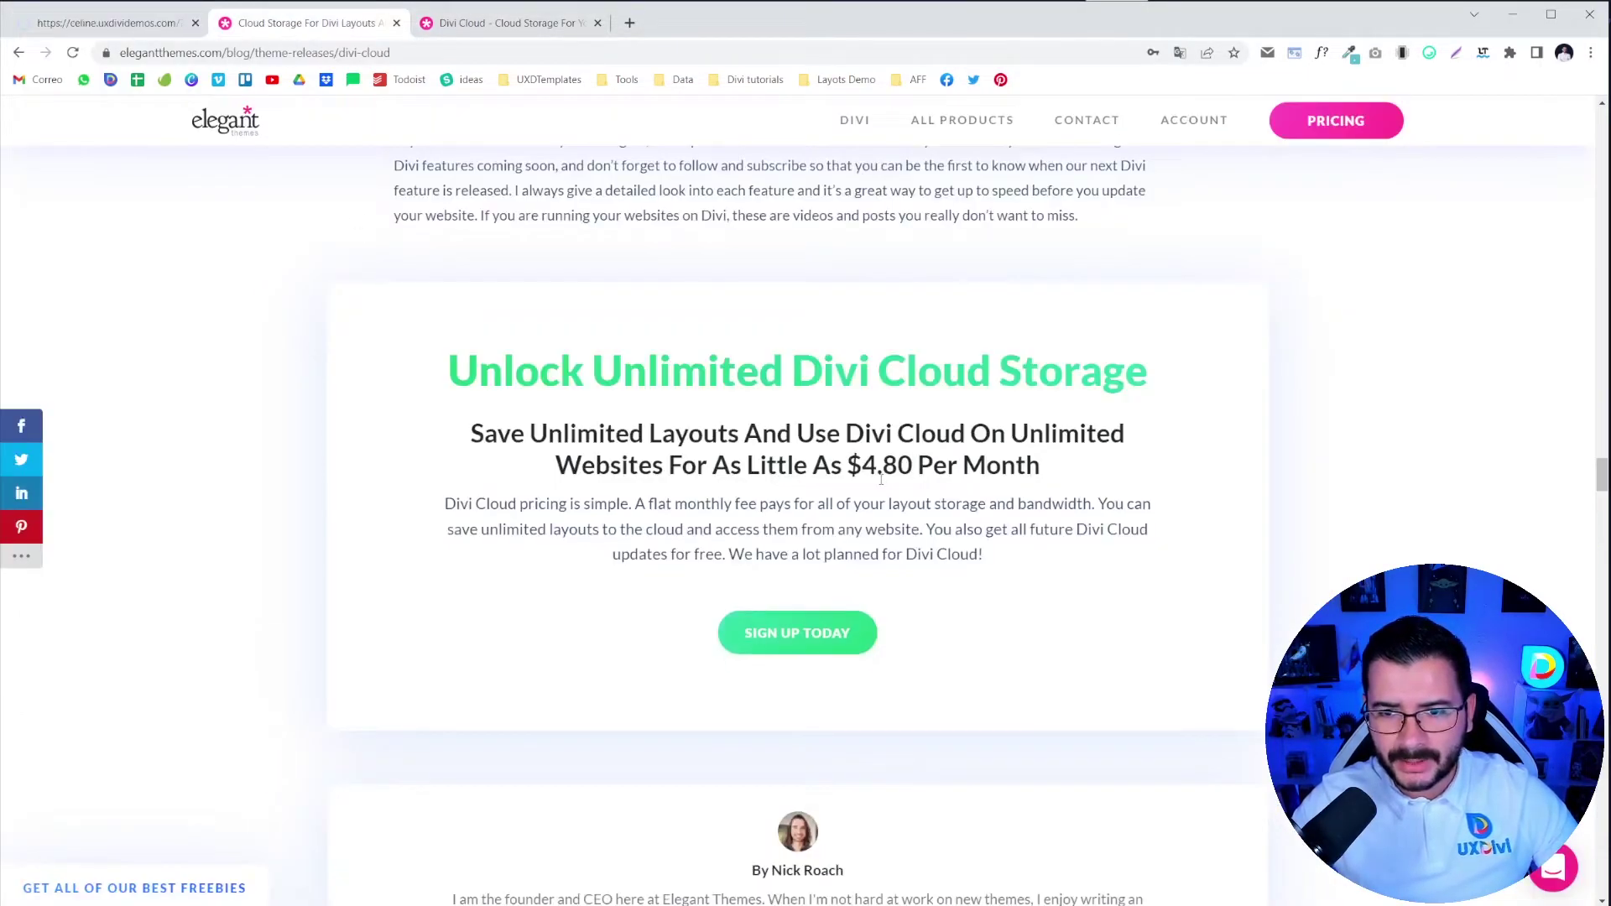
pyautogui.scroll(15, 867, 482)
pyautogui.scroll(10, 867, 481)
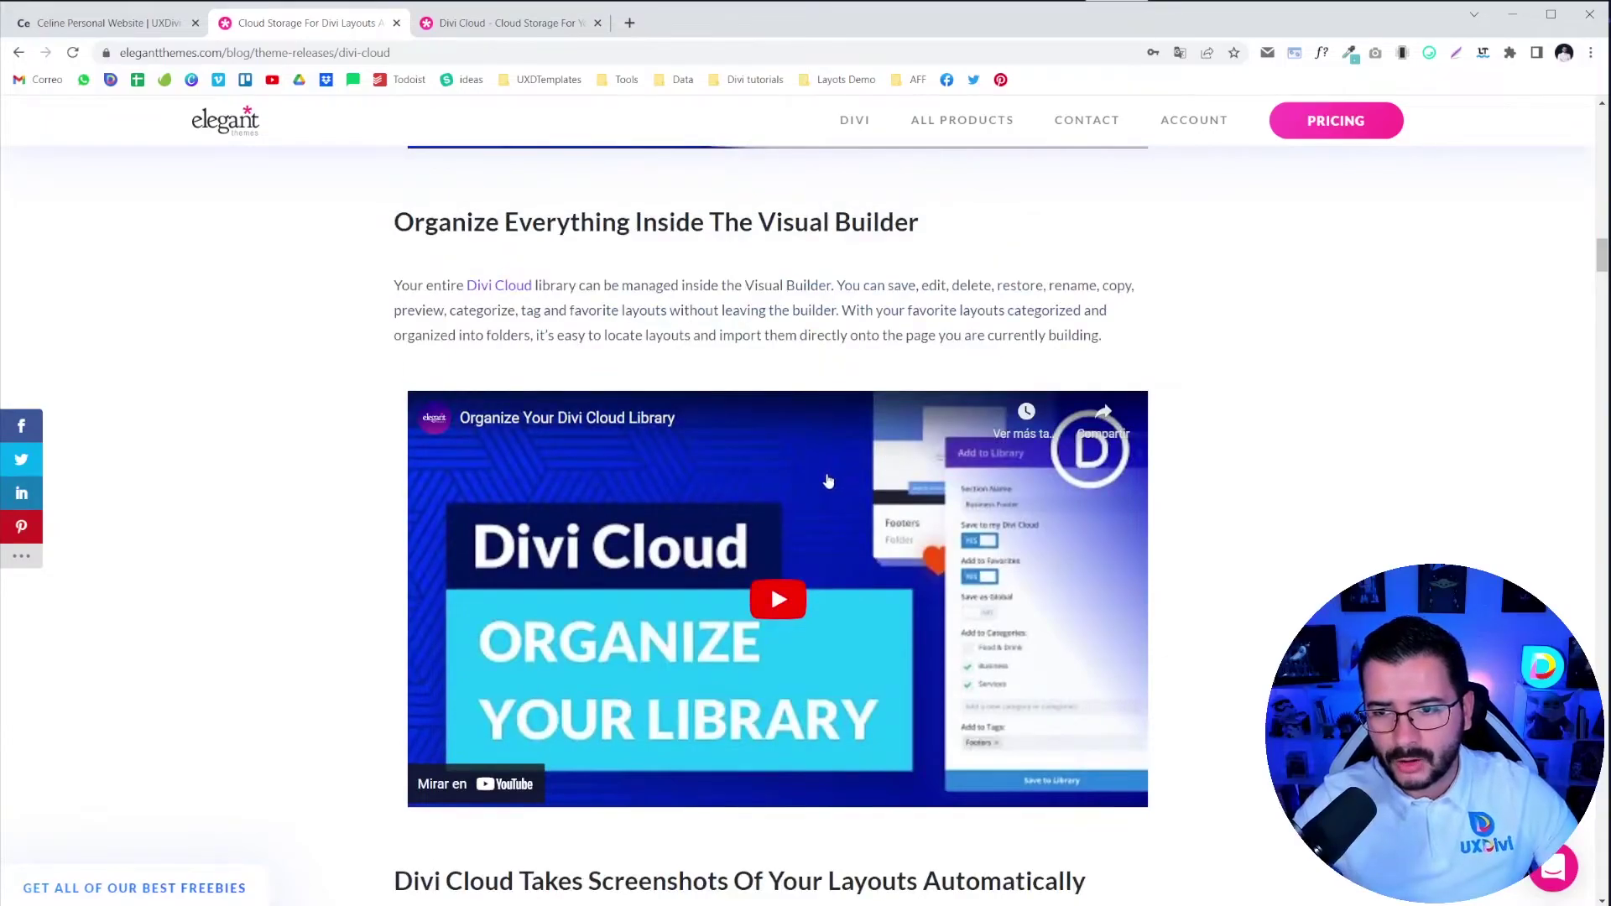
pyautogui.scroll(15, 802, 488)
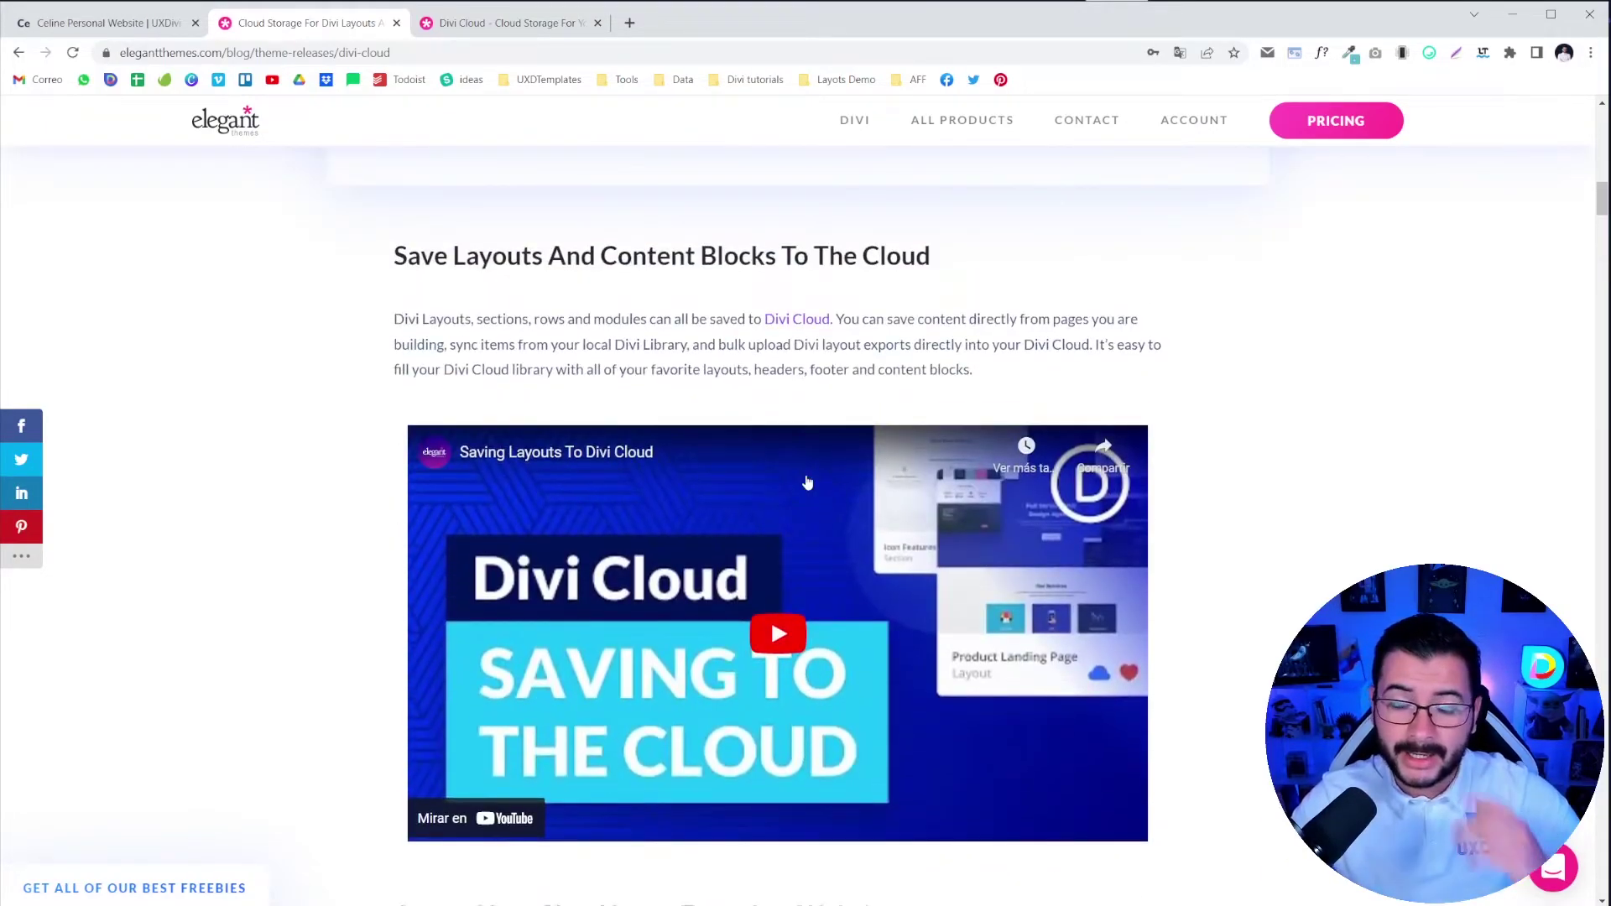
pyautogui.scroll(12, 808, 471)
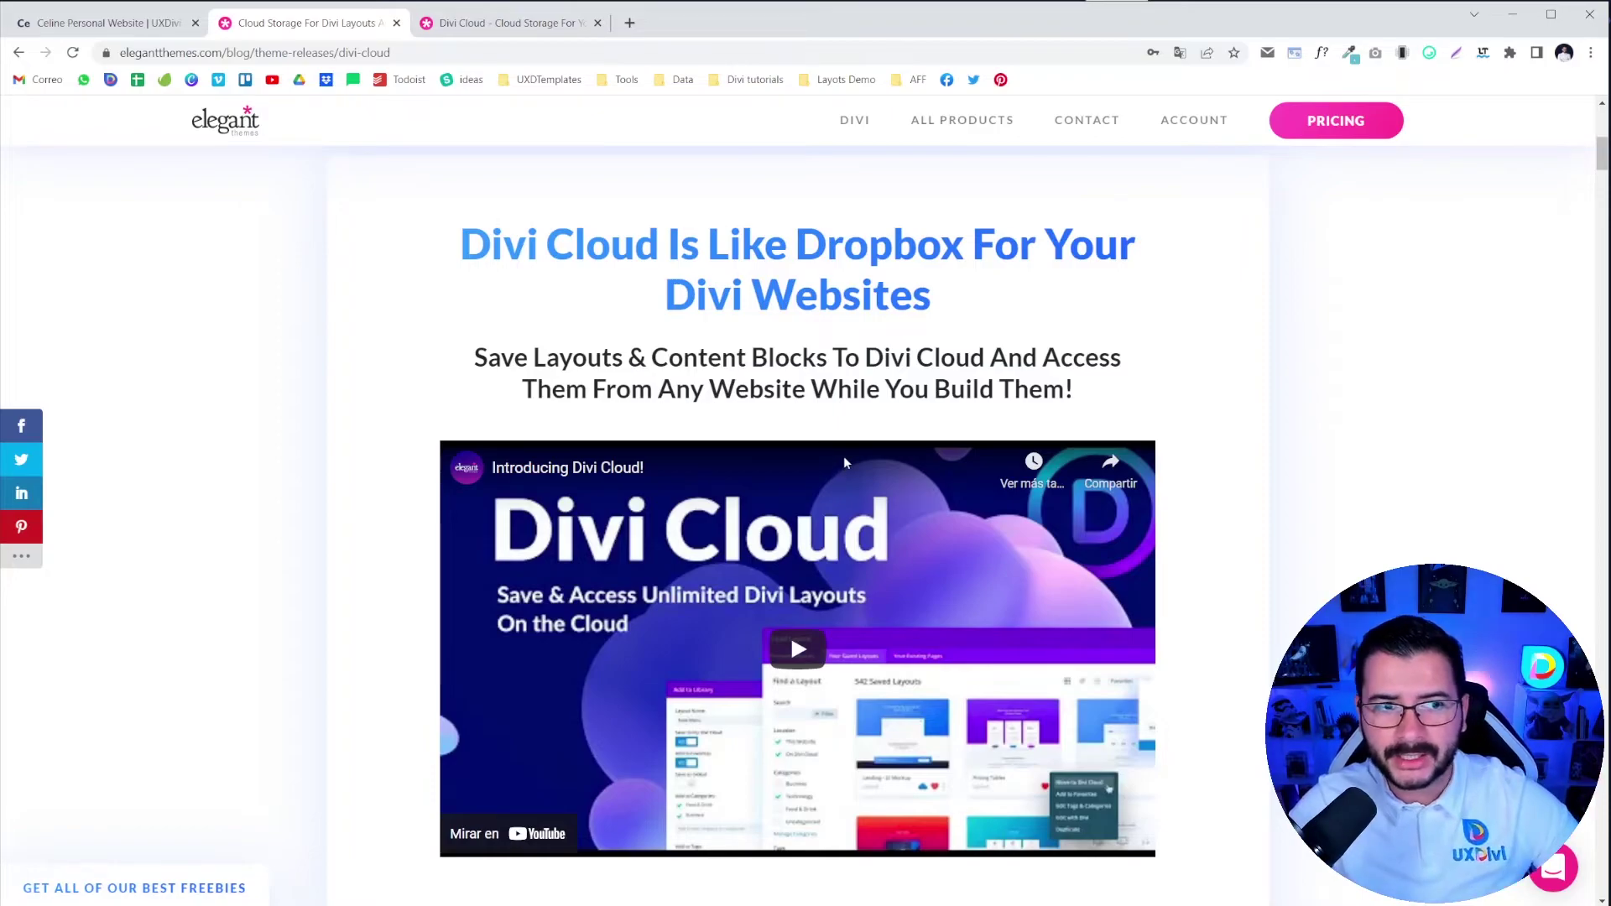
pyautogui.scroll(-10, 843, 458)
pyautogui.scroll(-6, 845, 503)
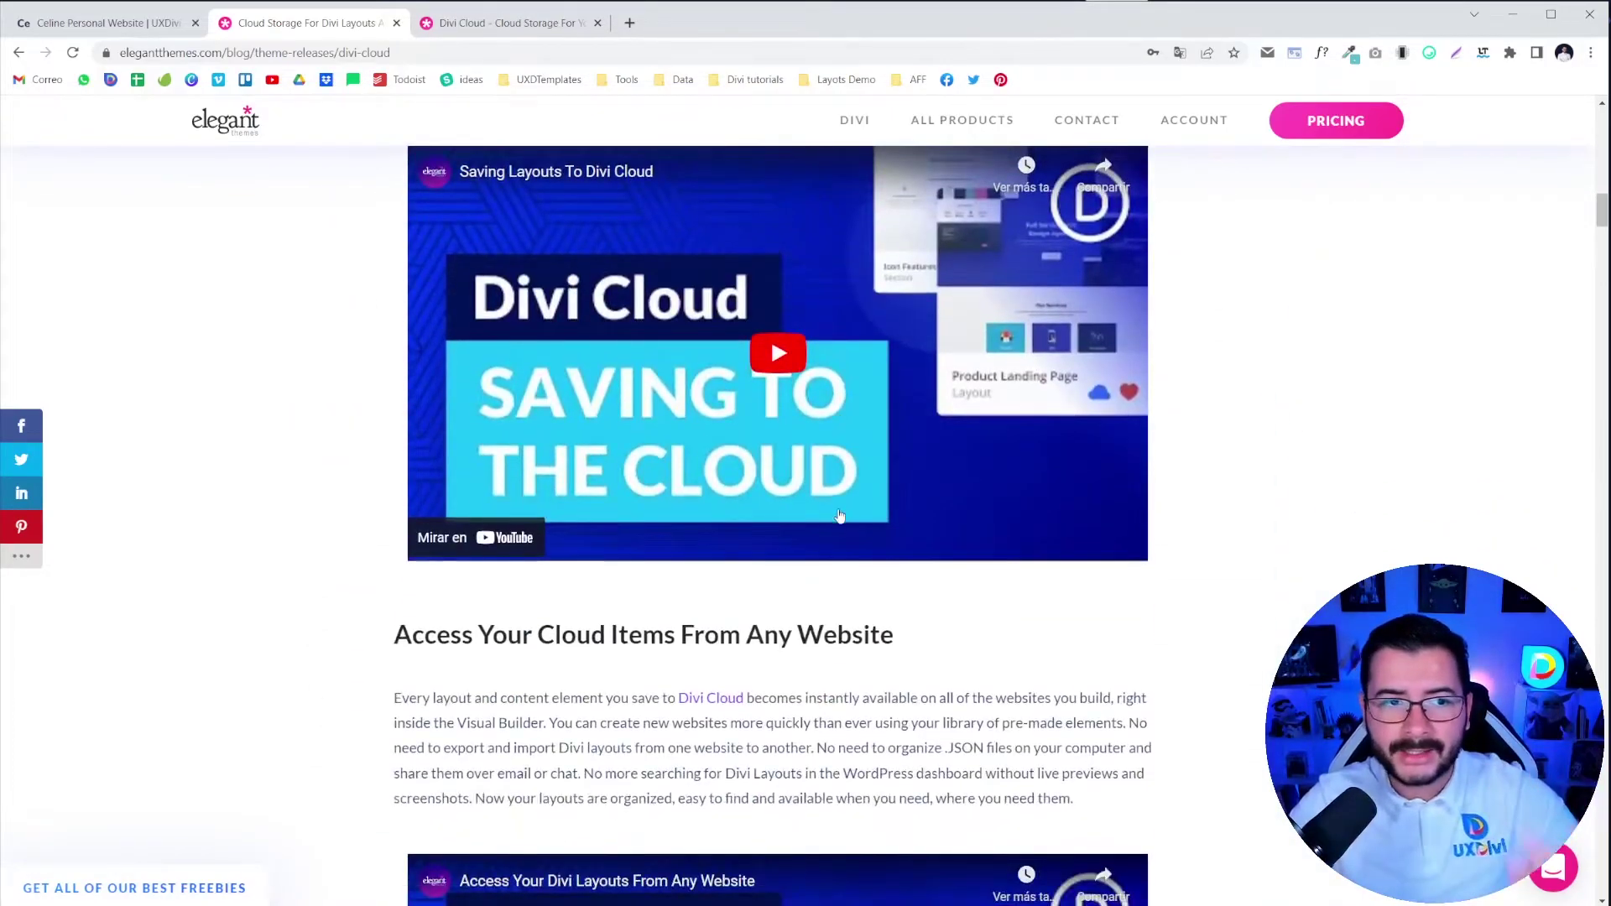
# Review the article's part on accessing cloud items from any website and return to its Introducing Divi Cloud header.
pyautogui.scroll(-8, 831, 508)
pyautogui.scroll(8, 818, 512)
pyautogui.scroll(12, 818, 512)
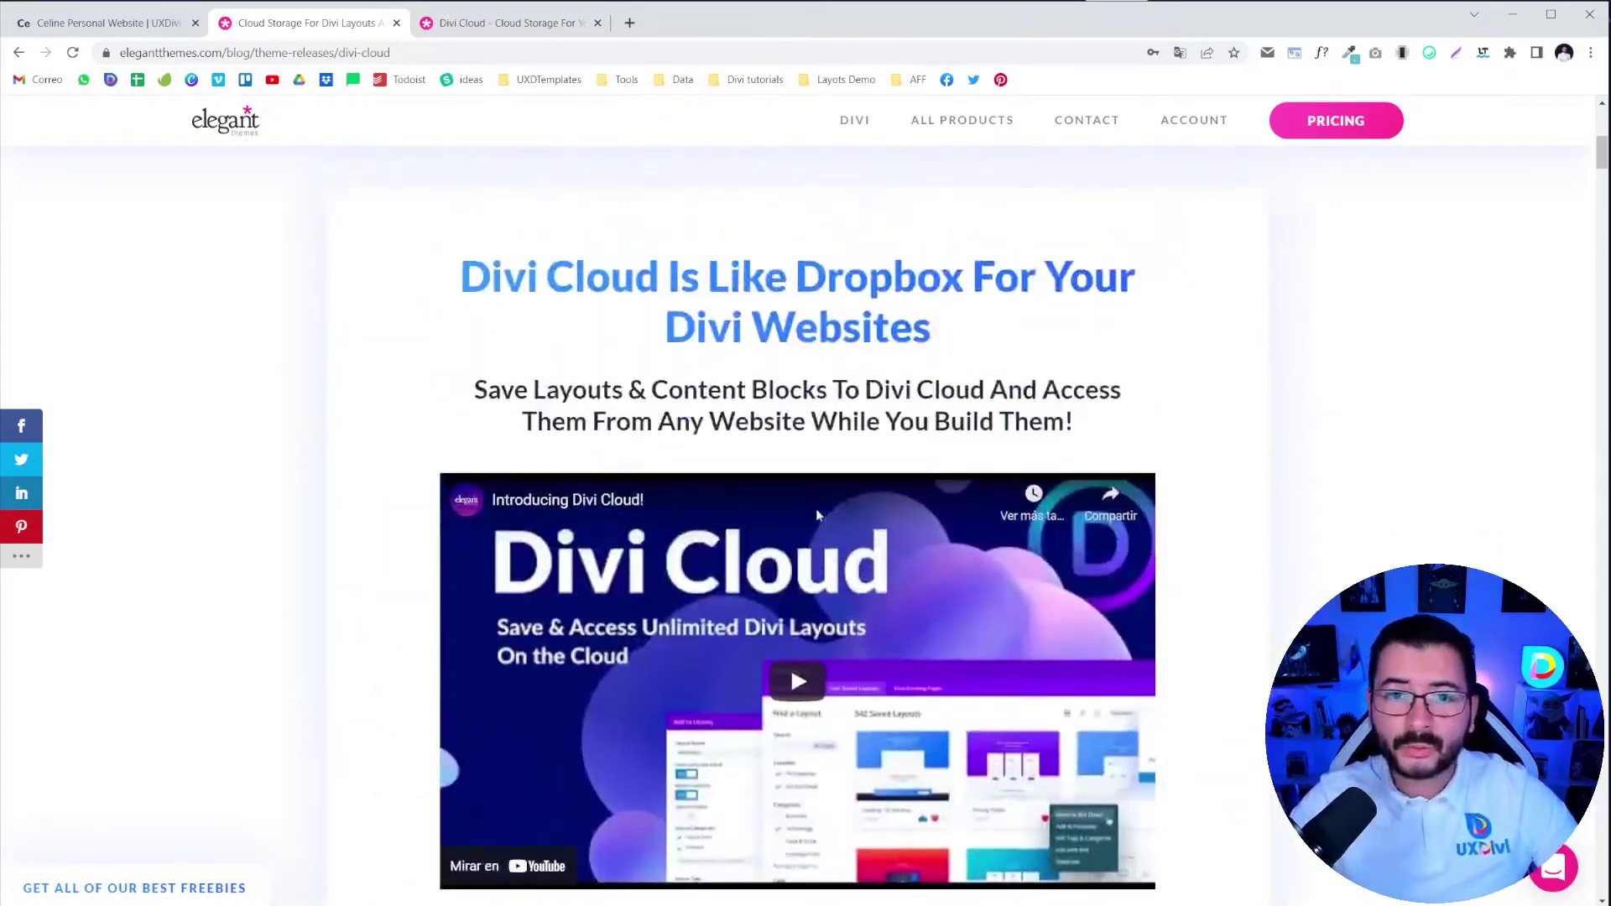
pyautogui.scroll(3, 813, 512)
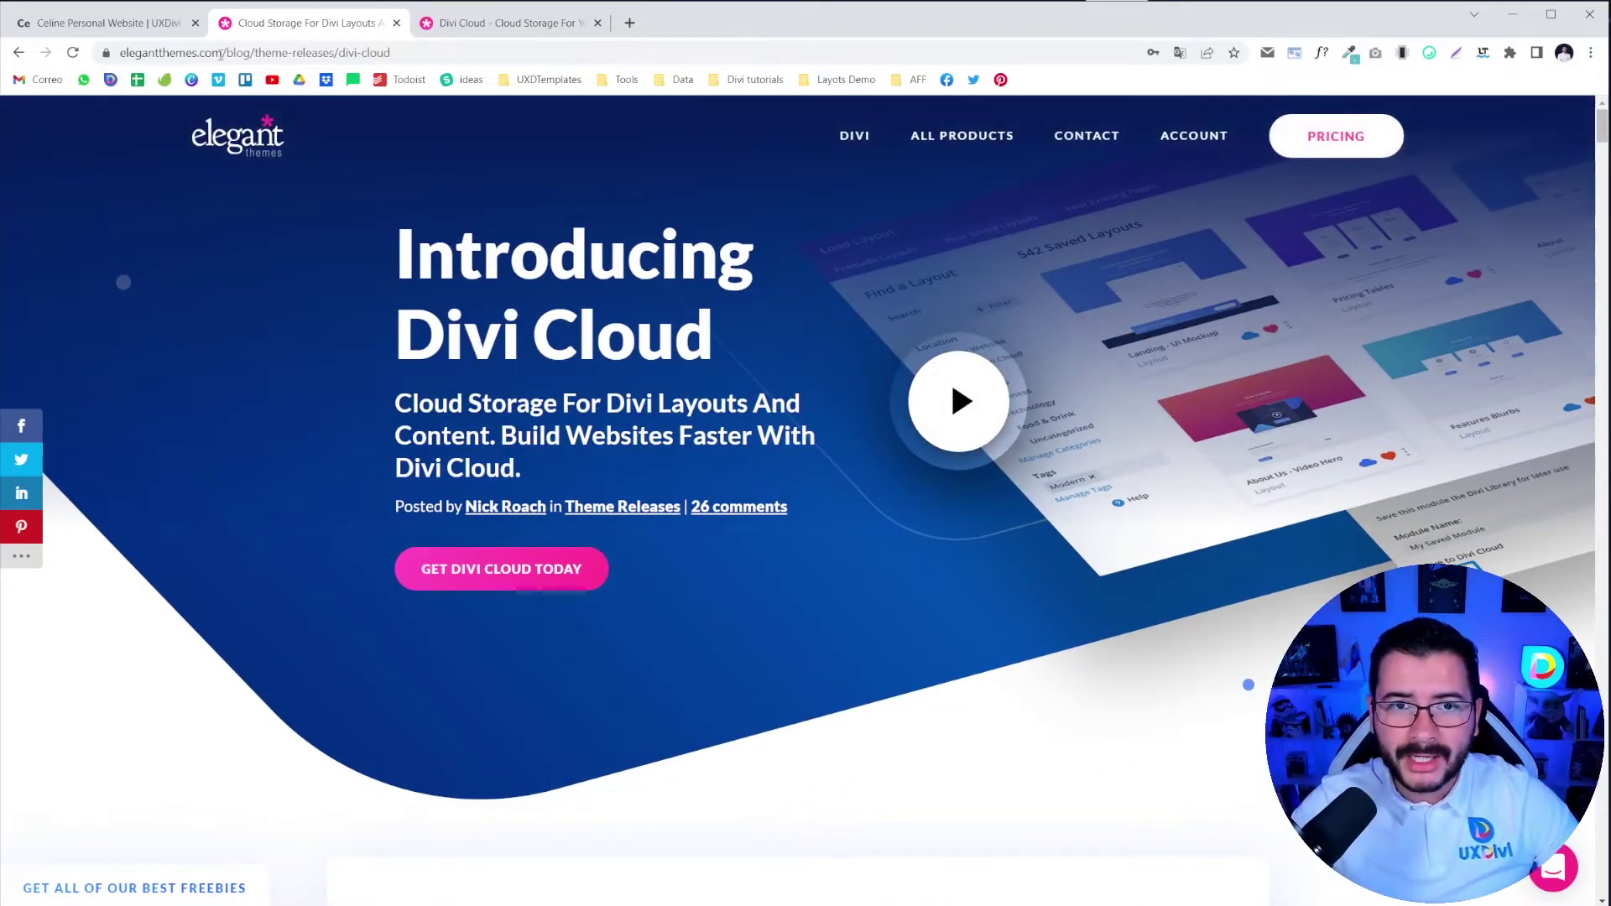
# Switch to the Celine site and look over the published page from services down to the trusted brands and back to the hero.
pyautogui.click(105, 22)
pyautogui.scroll(-20, 478, 478)
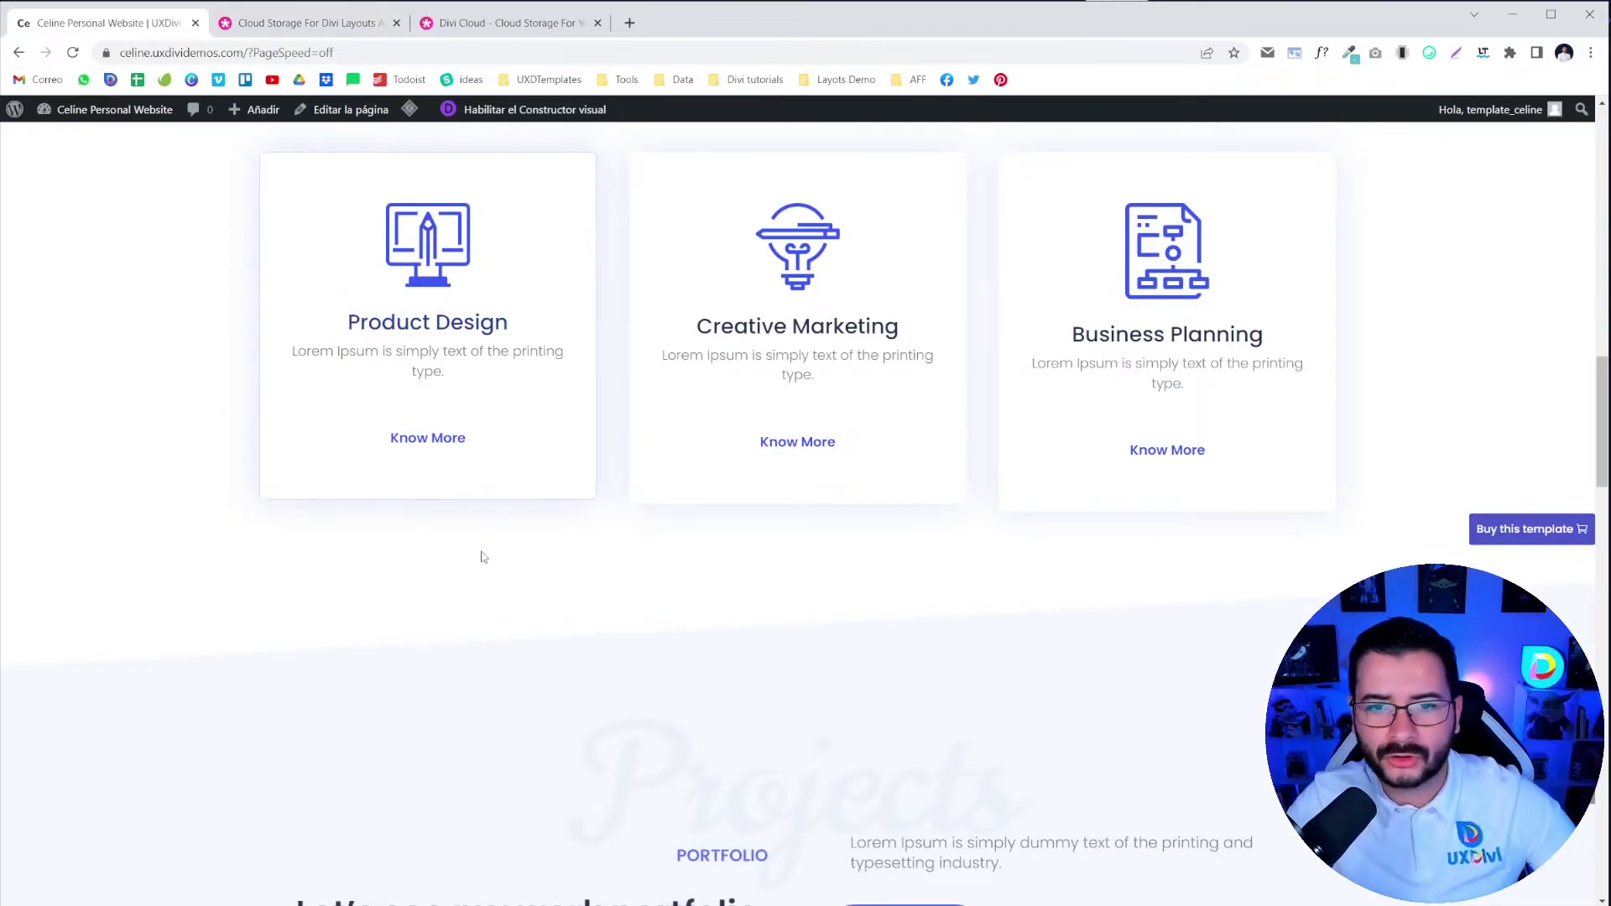
pyautogui.scroll(-15, 483, 511)
pyautogui.scroll(-8, 654, 516)
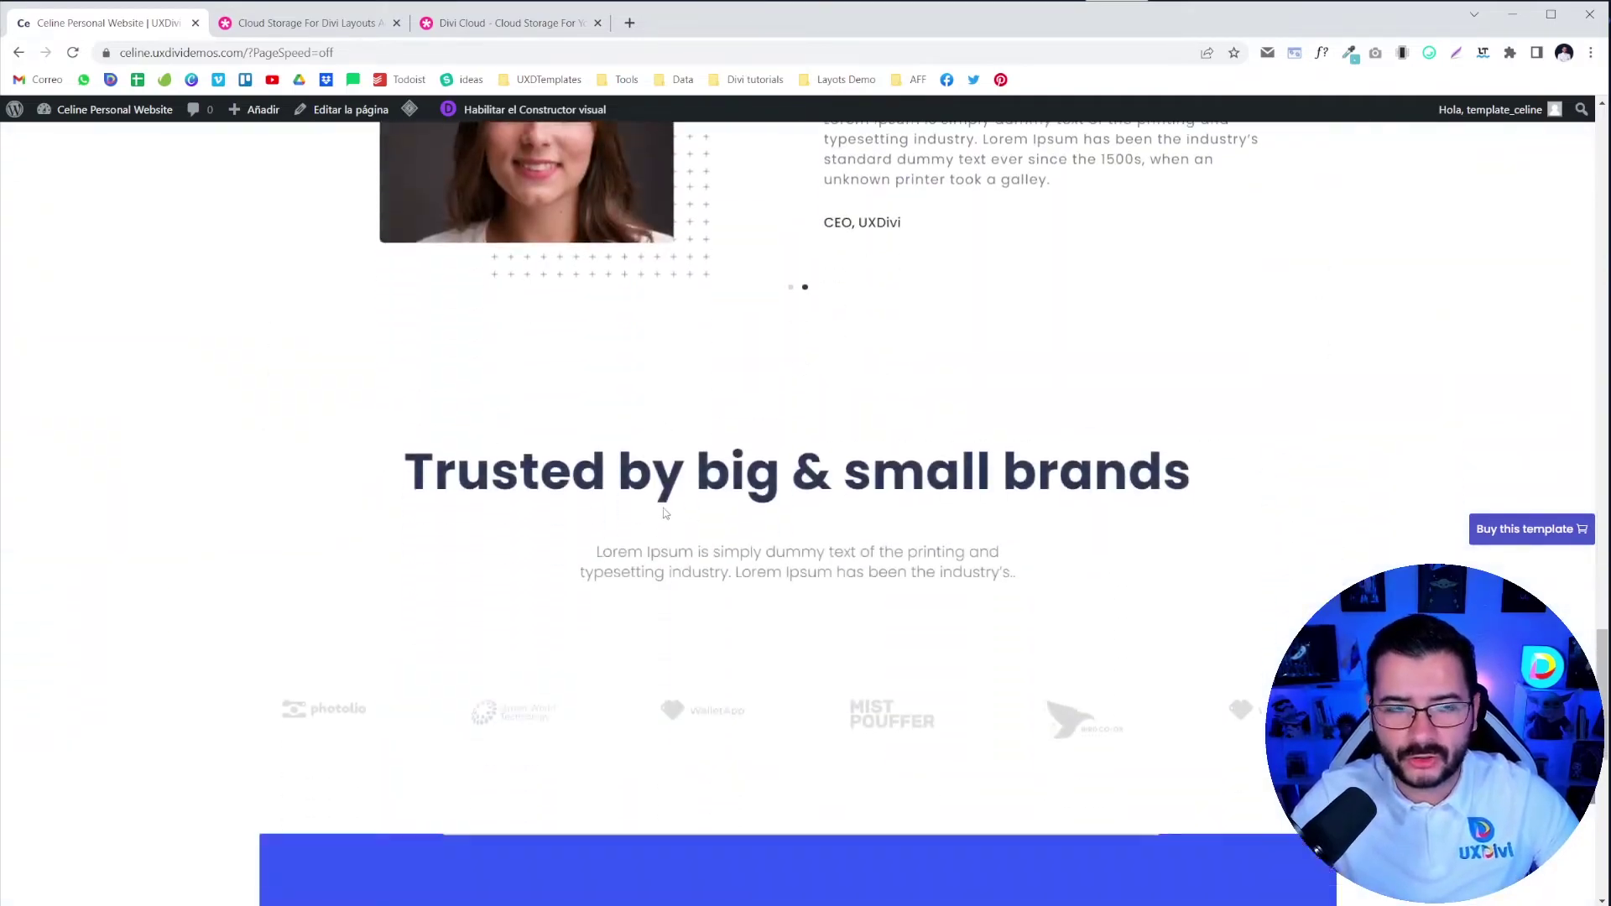
pyautogui.scroll(15, 641, 525)
pyautogui.scroll(15, 637, 524)
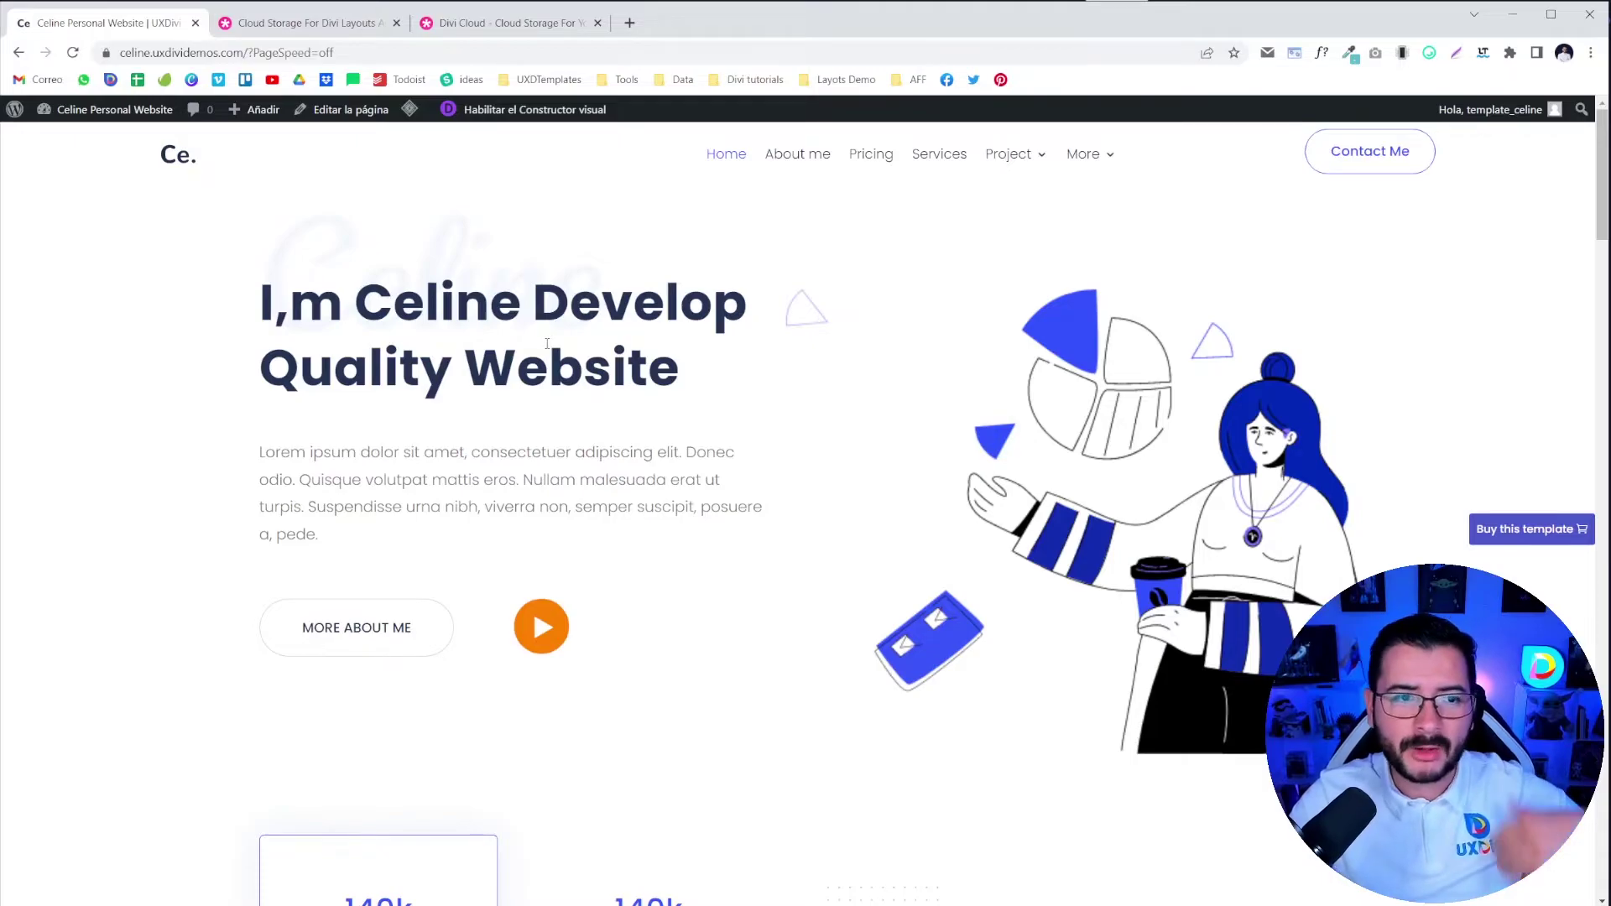
pyautogui.scroll(-10, 457, 444)
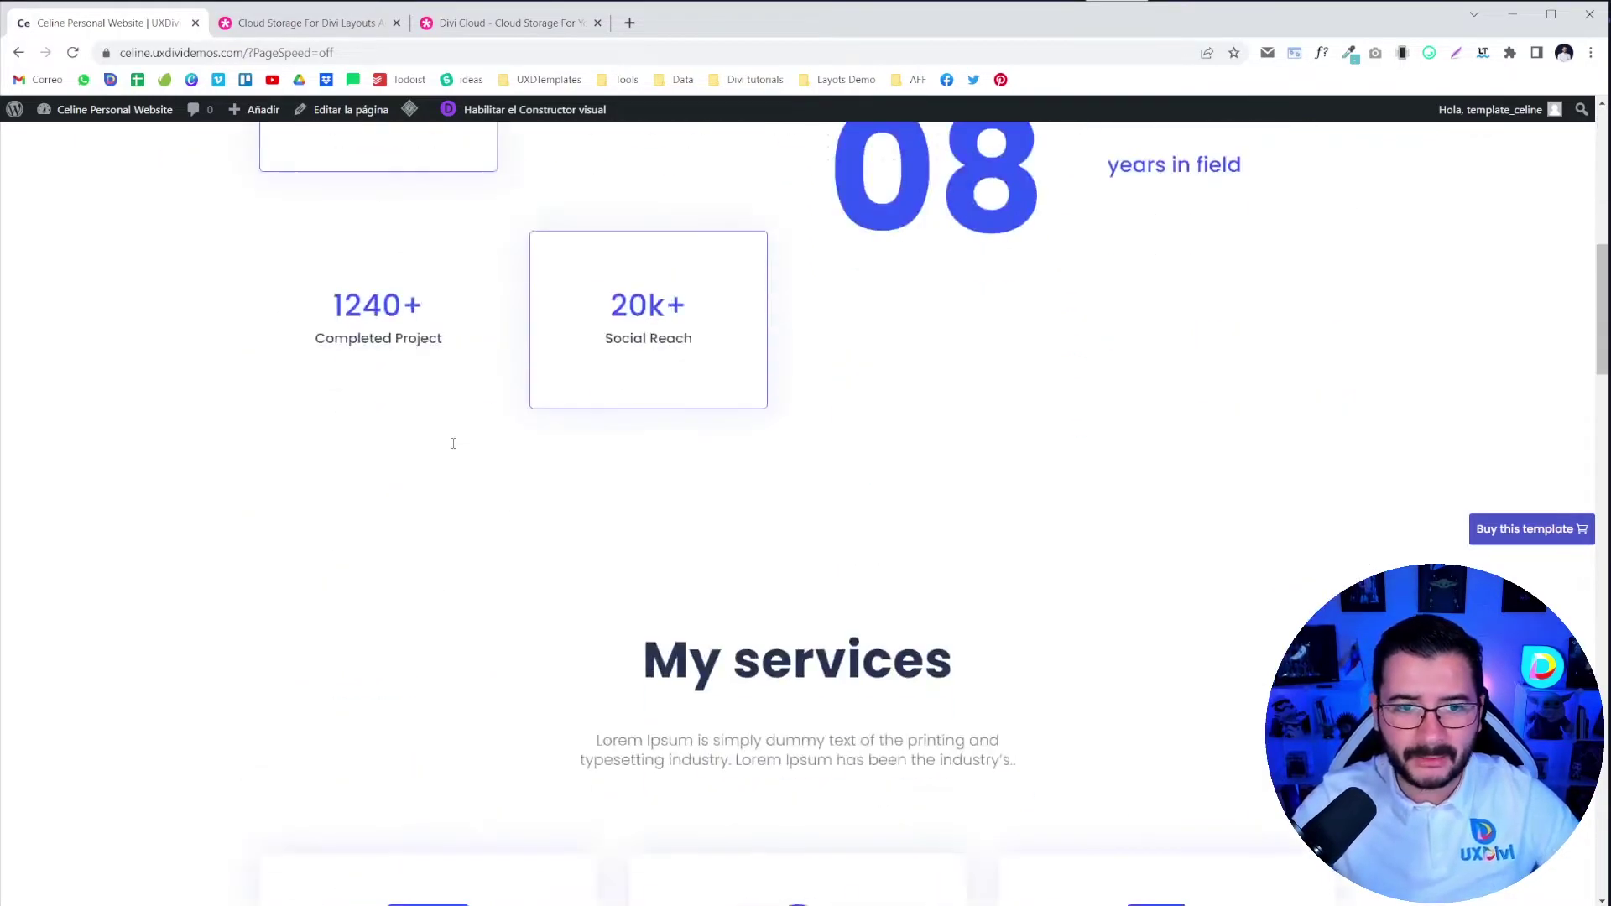
pyautogui.scroll(10, 453, 446)
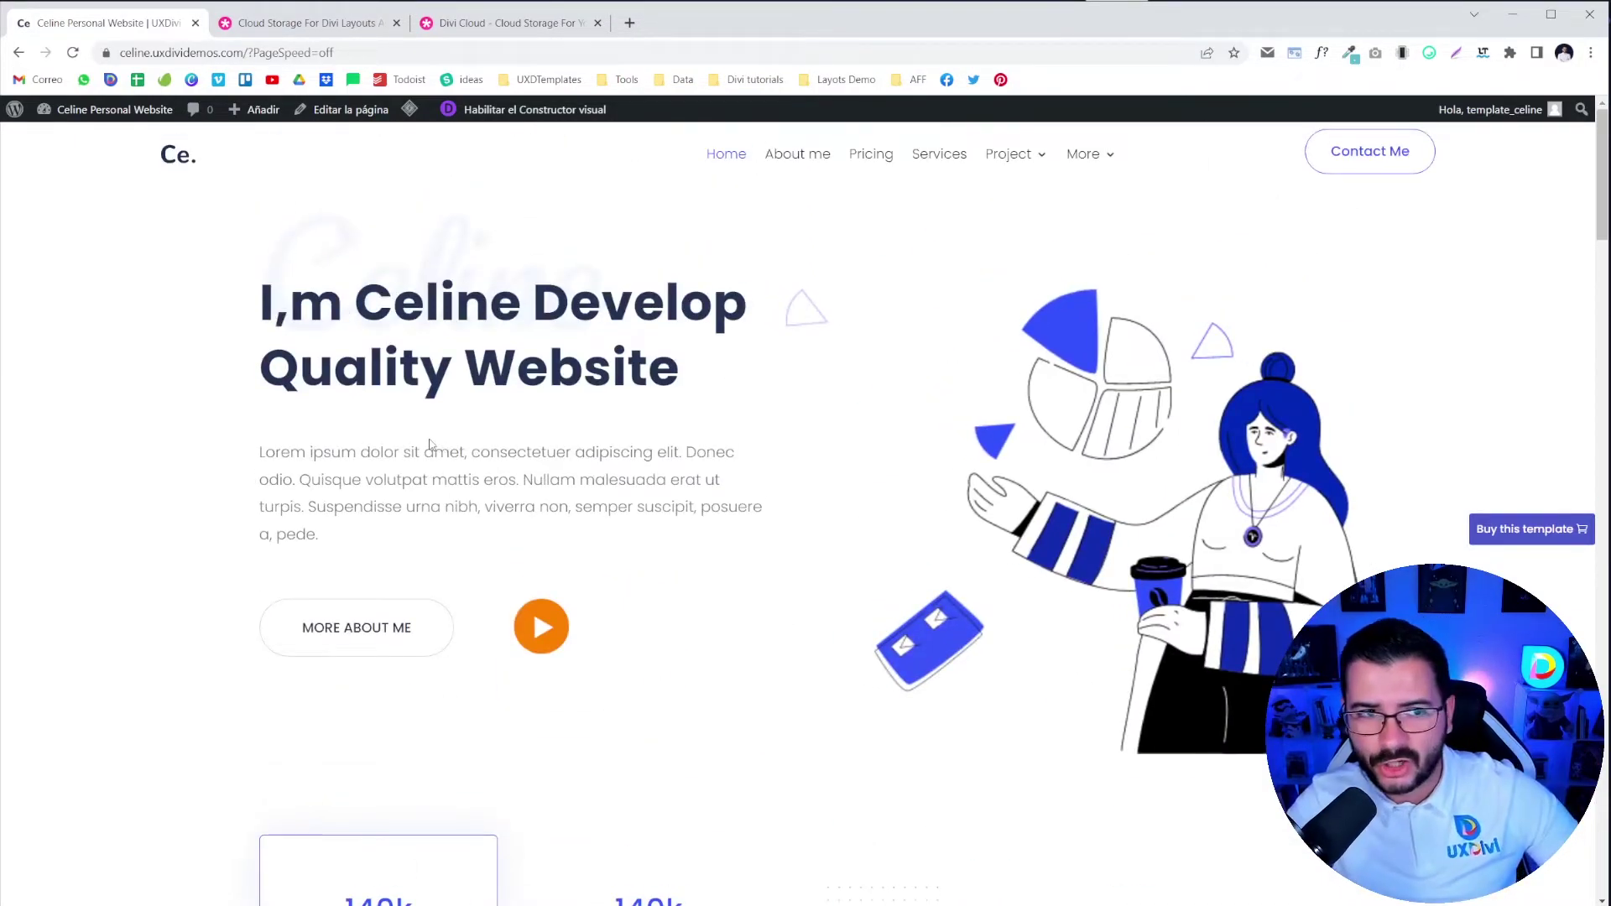
pyautogui.scroll(-18, 428, 442)
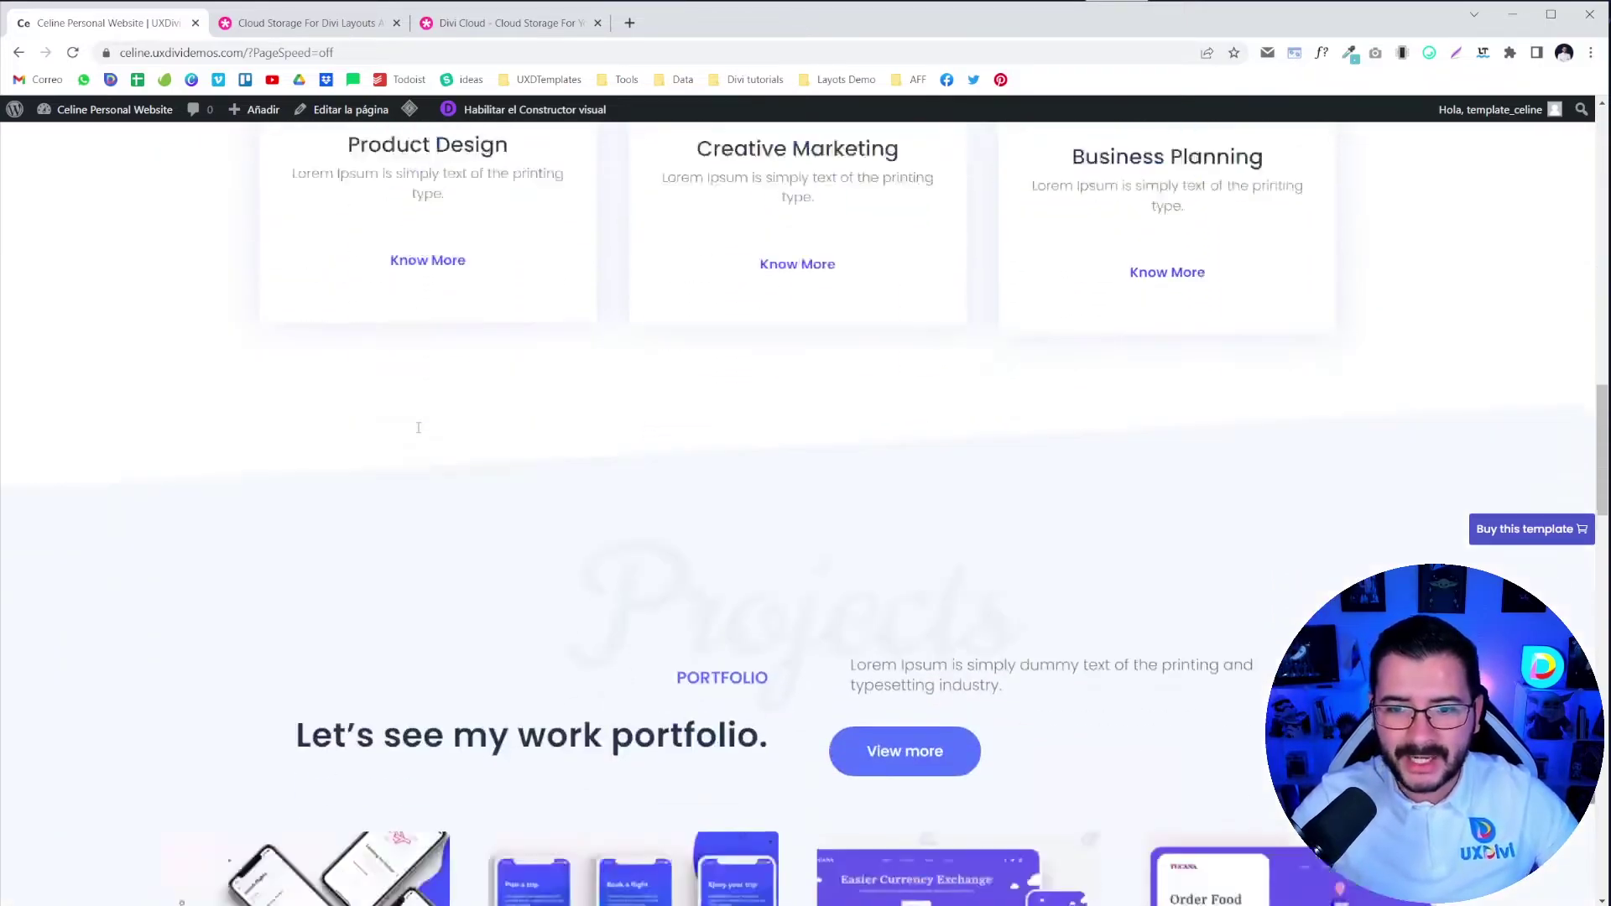
pyautogui.scroll(9, 418, 428)
pyautogui.scroll(2, 418, 428)
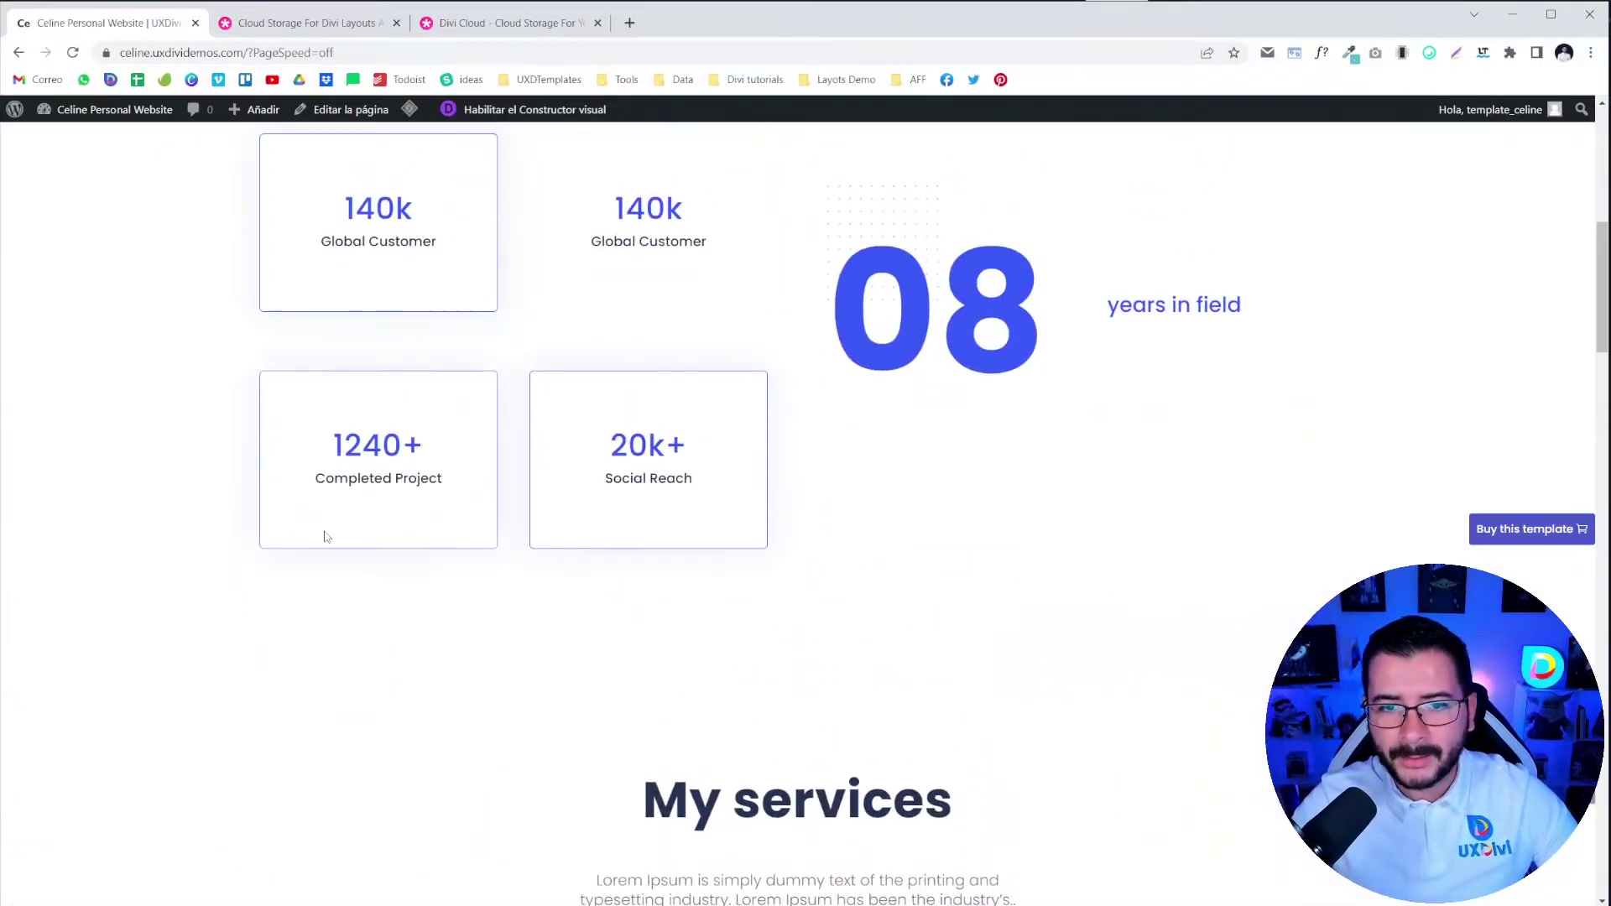
pyautogui.scroll(4, 328, 537)
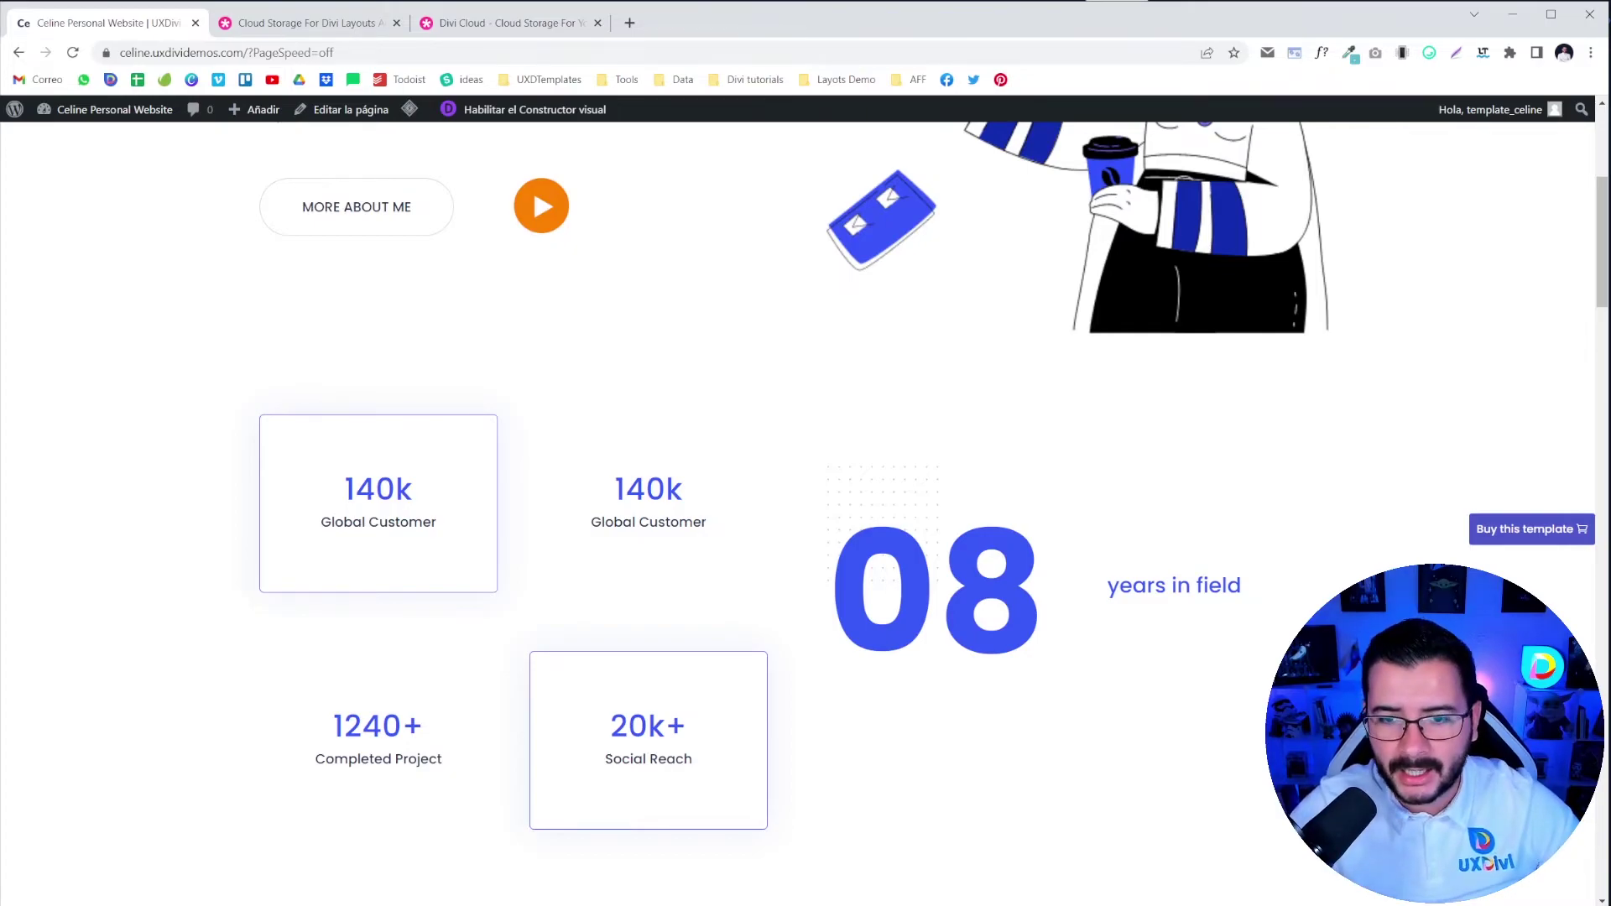
pyautogui.scroll(-13, 457, 248)
pyautogui.scroll(-3, 397, 416)
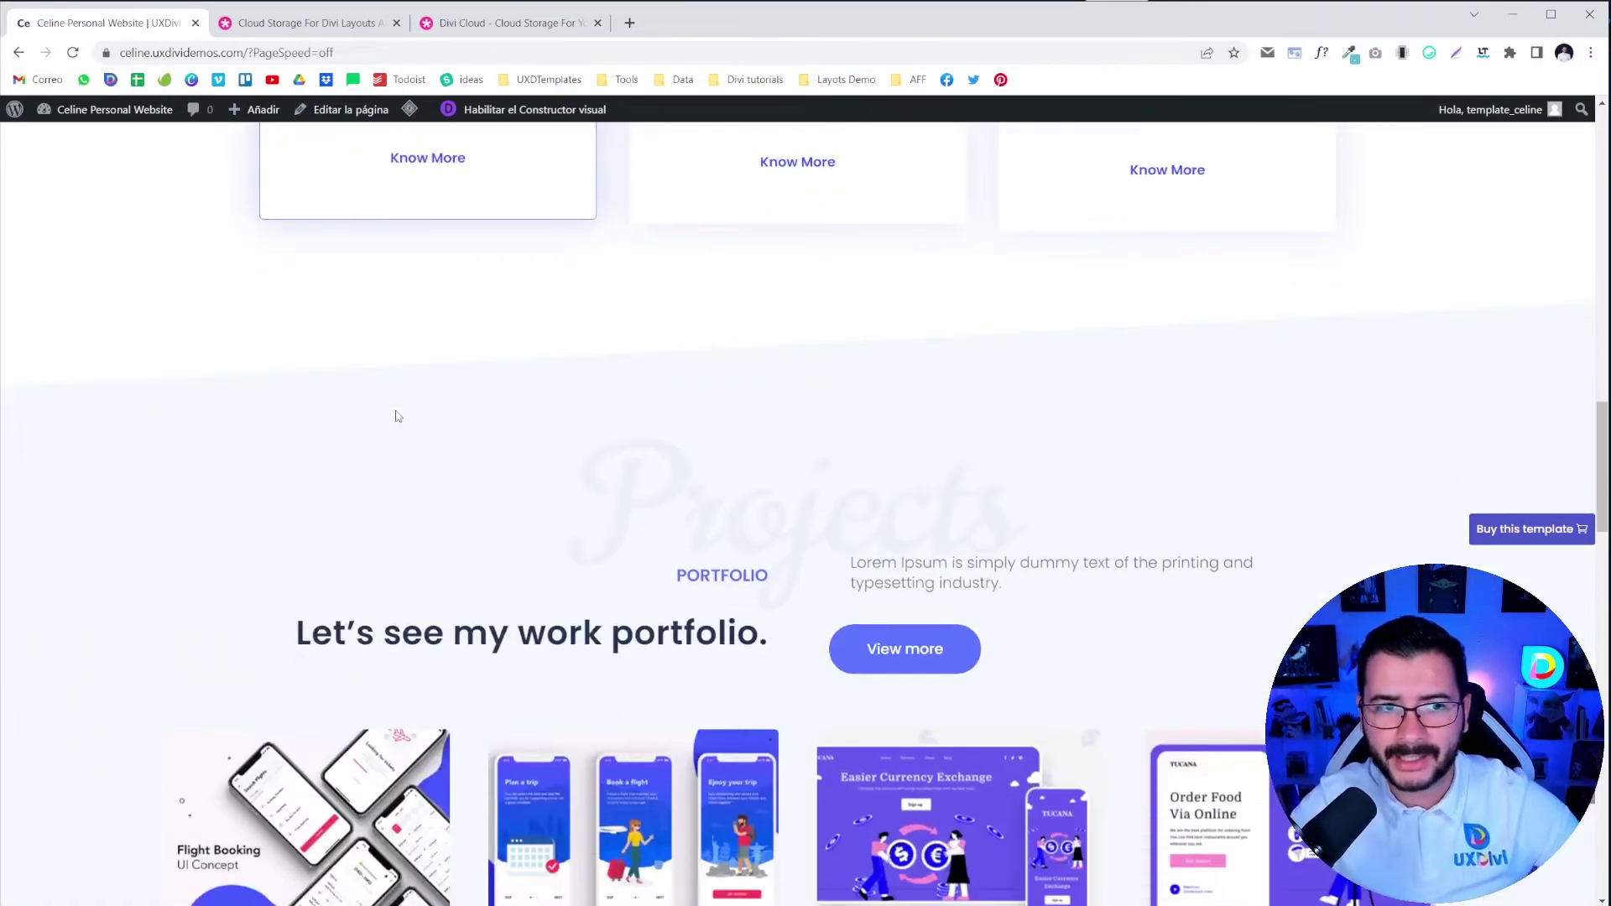
pyautogui.scroll(-15, 397, 416)
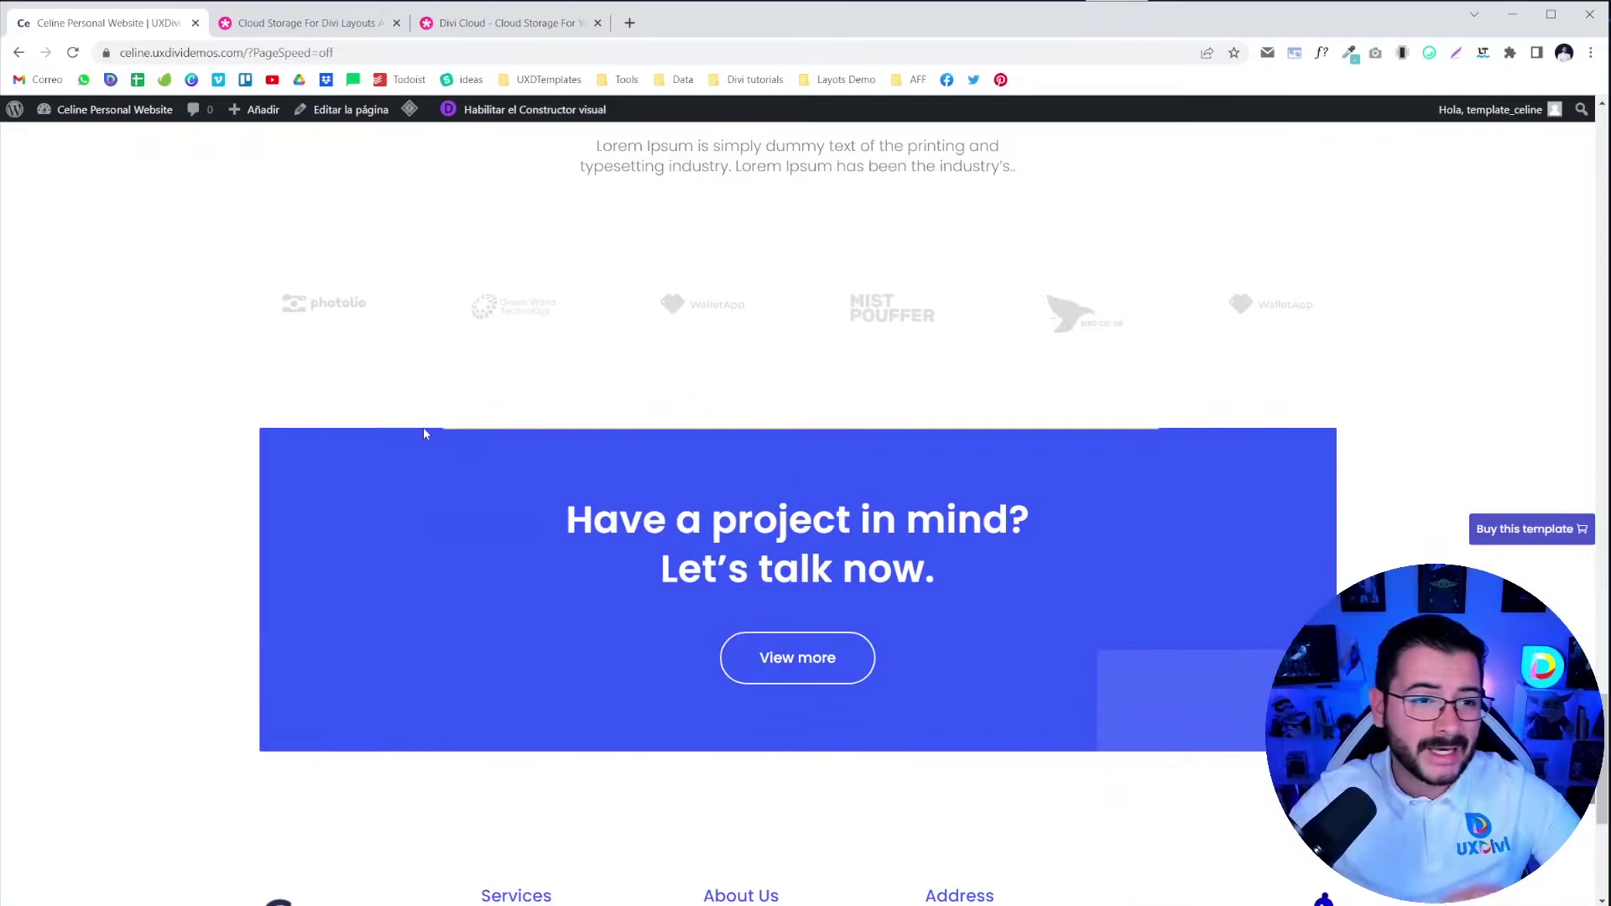
pyautogui.scroll(18, 423, 433)
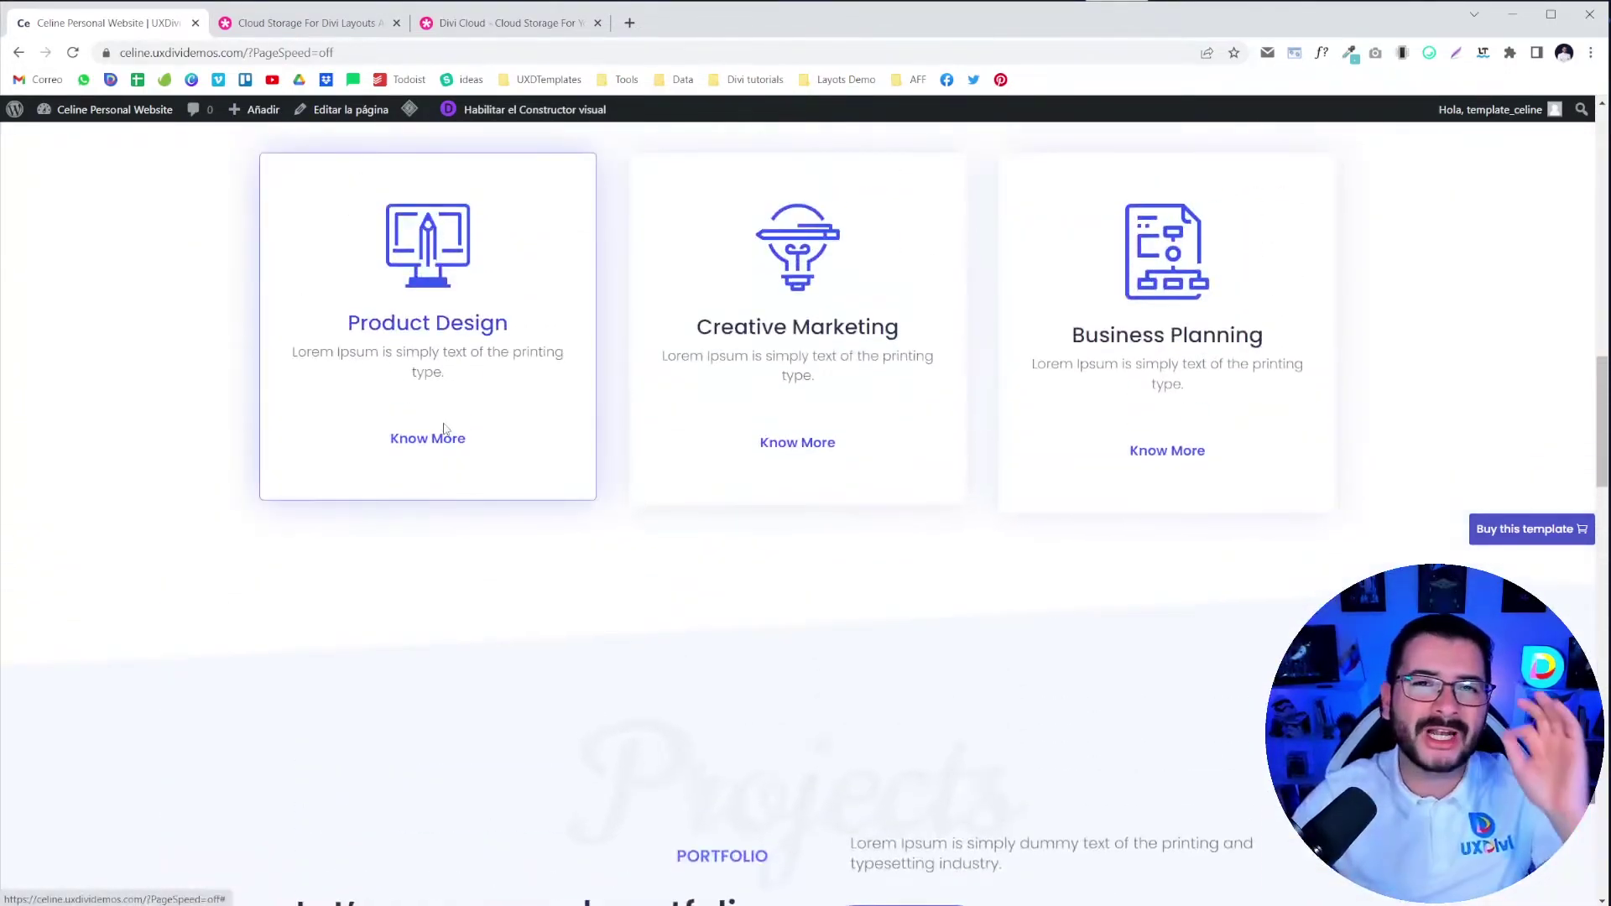
pyautogui.scroll(5, 382, 445)
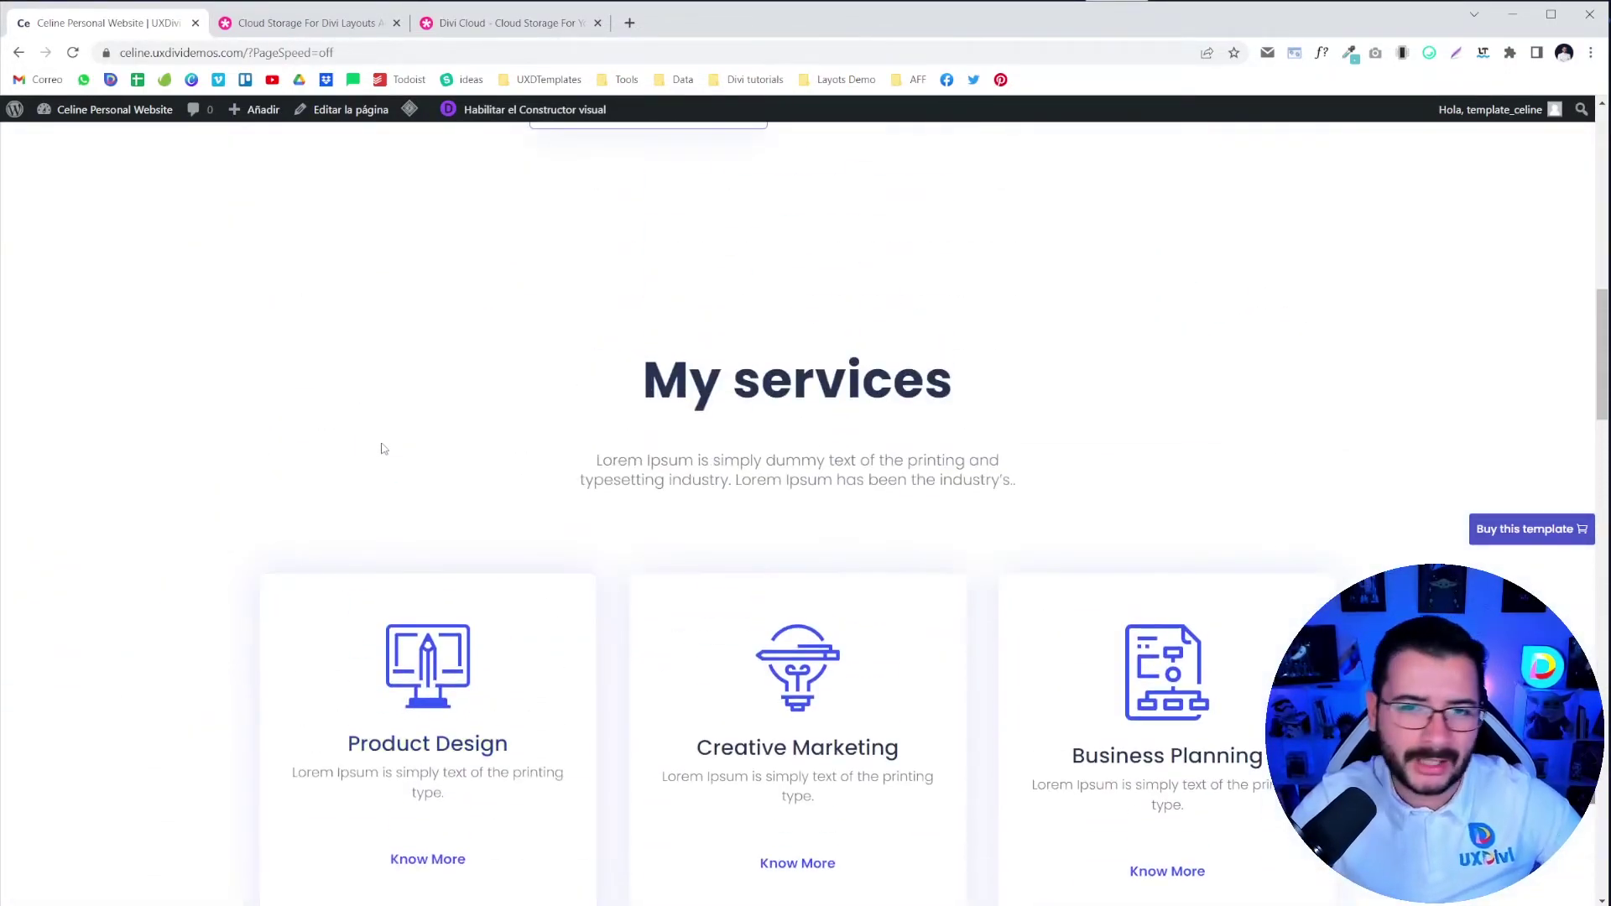
pyautogui.scroll(13, 394, 440)
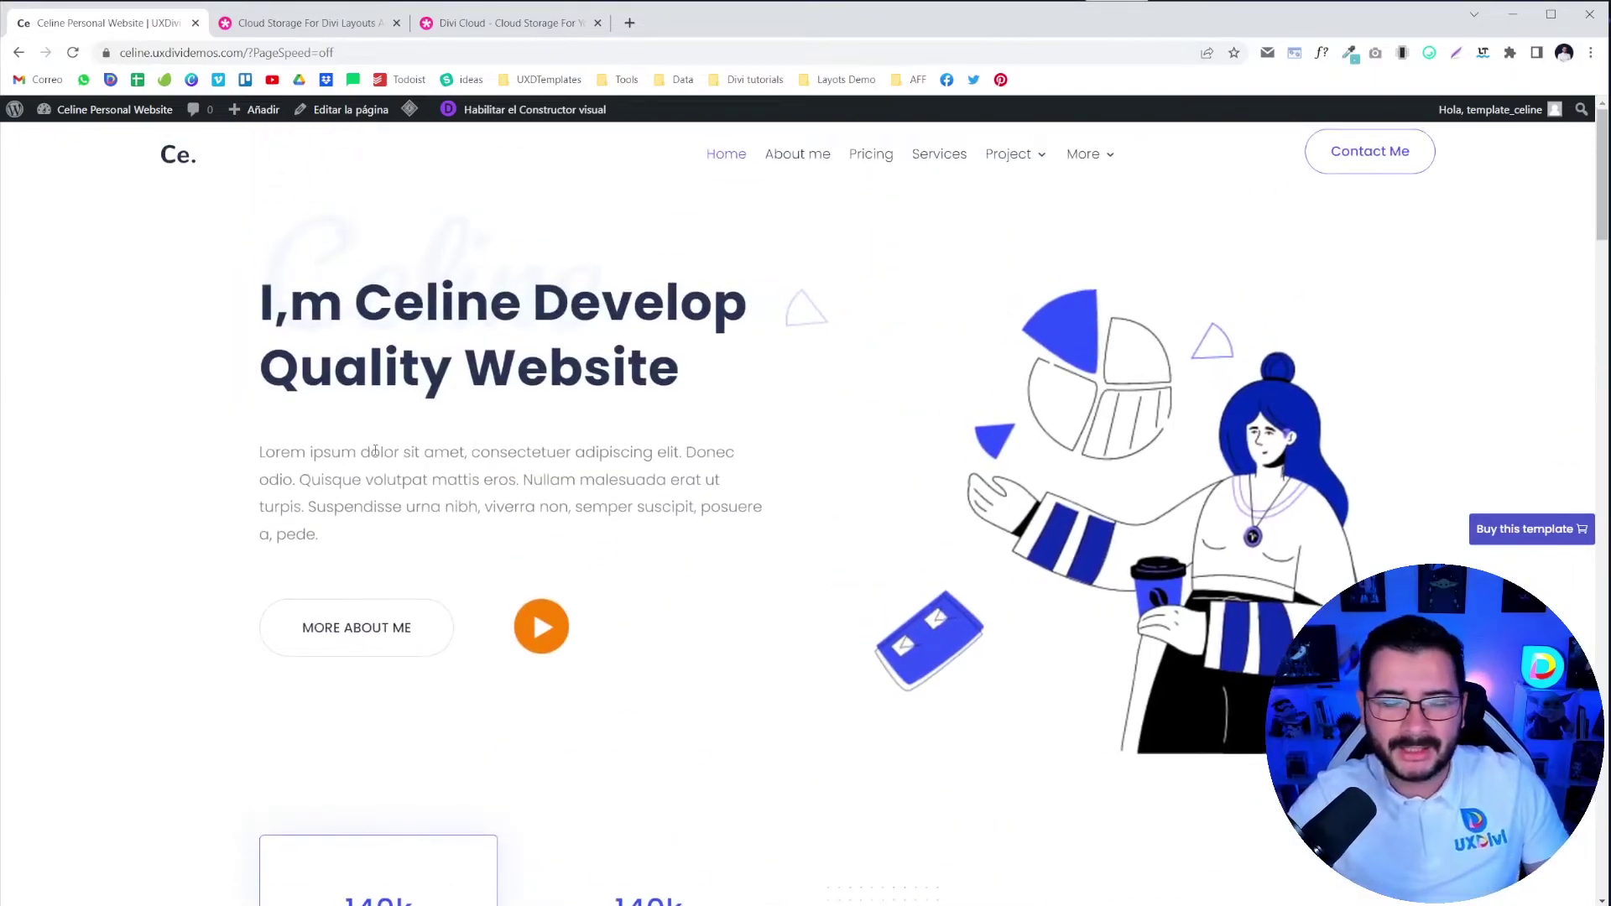